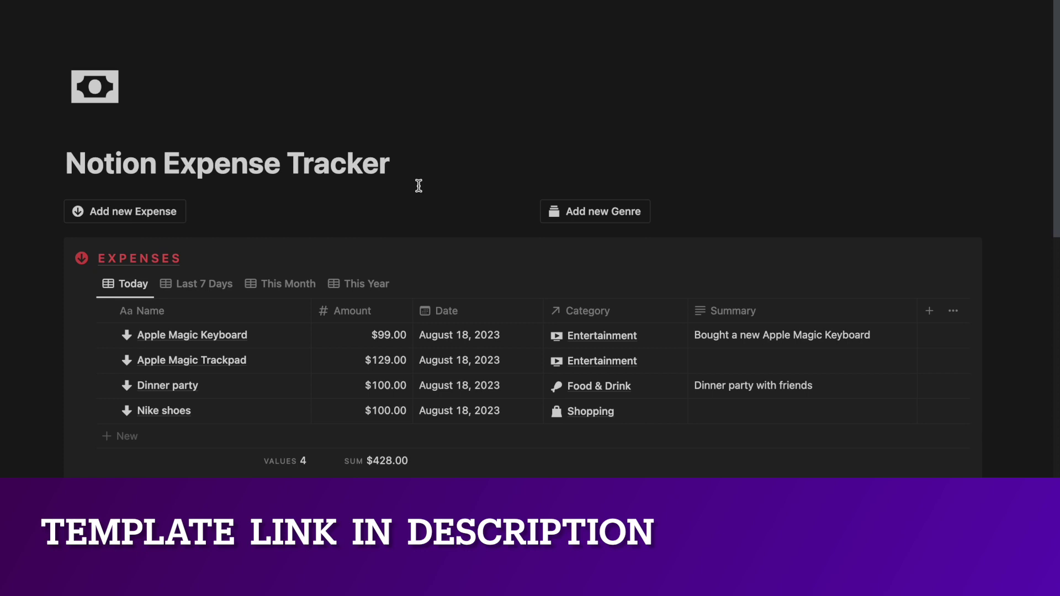
- Switch the EXPENSES table from Last 7 Days through This Month to This Year
{"action": "scroll", "coordinate": [357, 197], "scroll_direction": "down", "scroll_amount": 1}
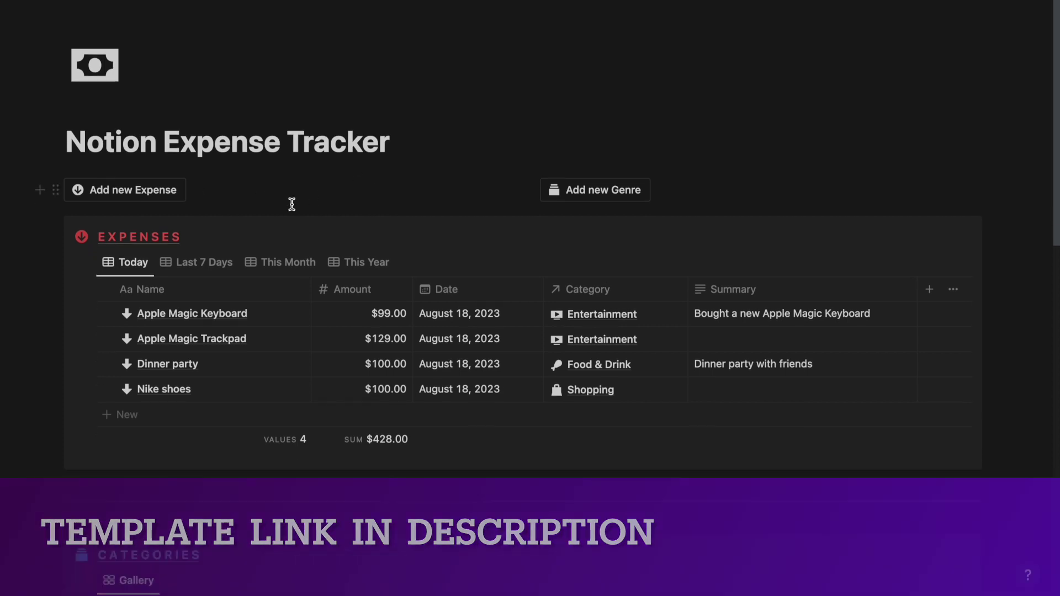
{"action": "left_click", "coordinate": [196, 264]}
{"action": "left_click", "coordinate": [291, 264]}
{"action": "left_click", "coordinate": [364, 264]}
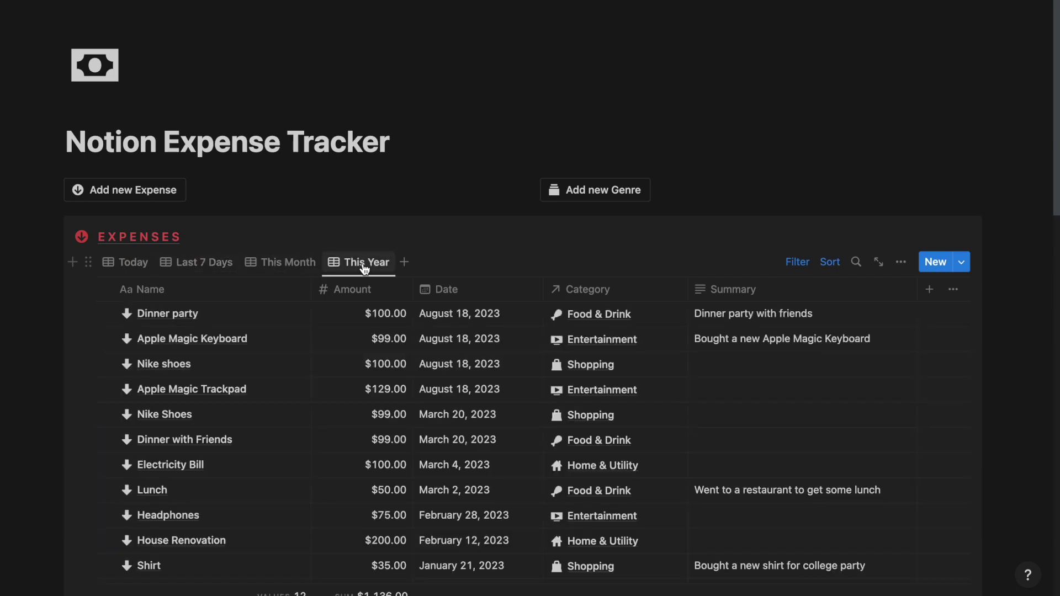
- Preview the Shopping category's expenses in its peek, then close it
{"action": "scroll", "coordinate": [365, 265], "scroll_direction": "down", "scroll_amount": 10}
{"action": "scroll", "coordinate": [364, 263], "scroll_direction": "down", "scroll_amount": 1}
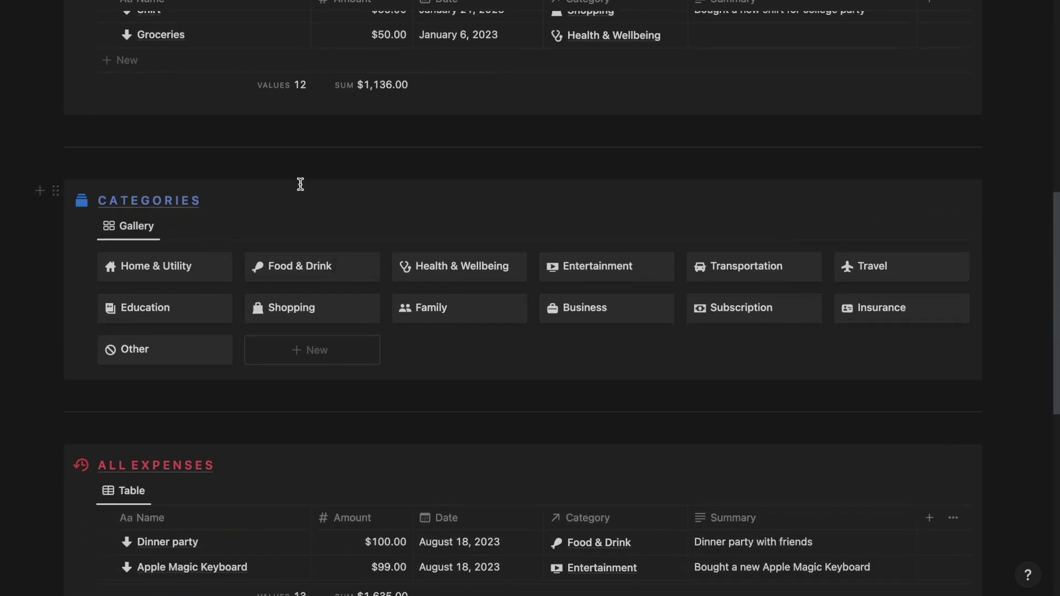
{"action": "left_click", "coordinate": [314, 310]}
{"action": "scroll", "coordinate": [360, 335], "scroll_direction": "down", "scroll_amount": 2}
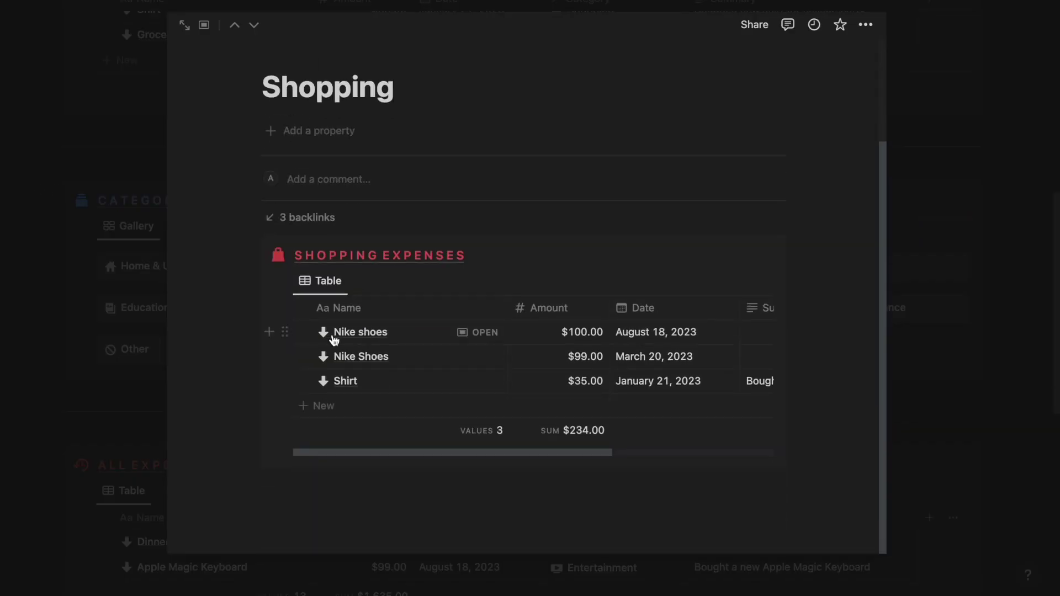
{"action": "scroll", "coordinate": [488, 312], "scroll_direction": "right", "scroll_amount": 4}
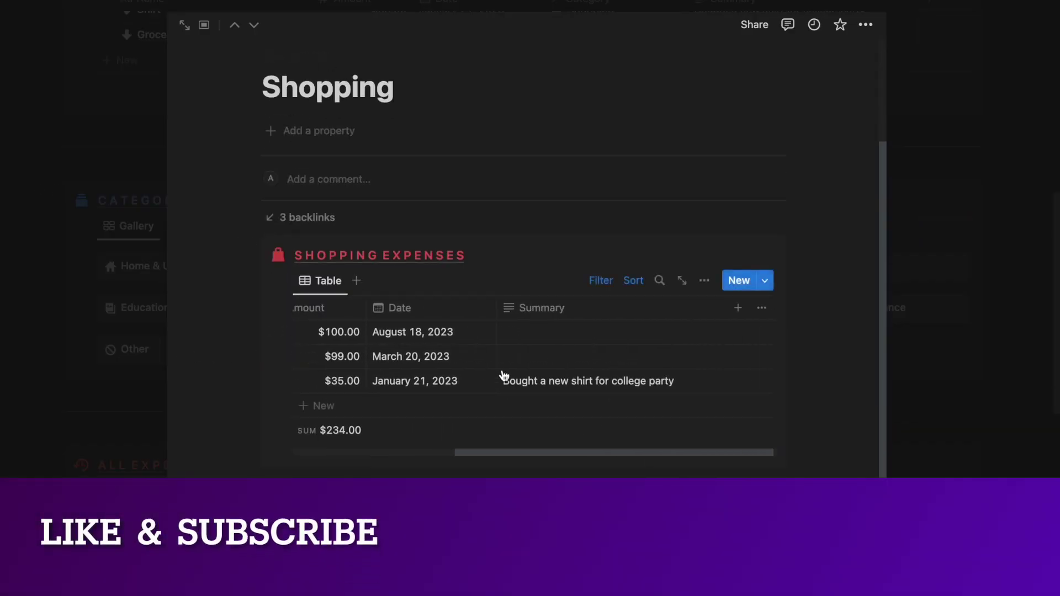
{"action": "scroll", "coordinate": [497, 370], "scroll_direction": "left", "scroll_amount": 4}
{"action": "left_click", "coordinate": [122, 355]}
- Scroll down to the All Expenses section
{"action": "scroll", "coordinate": [122, 353], "scroll_direction": "down", "scroll_amount": 6}
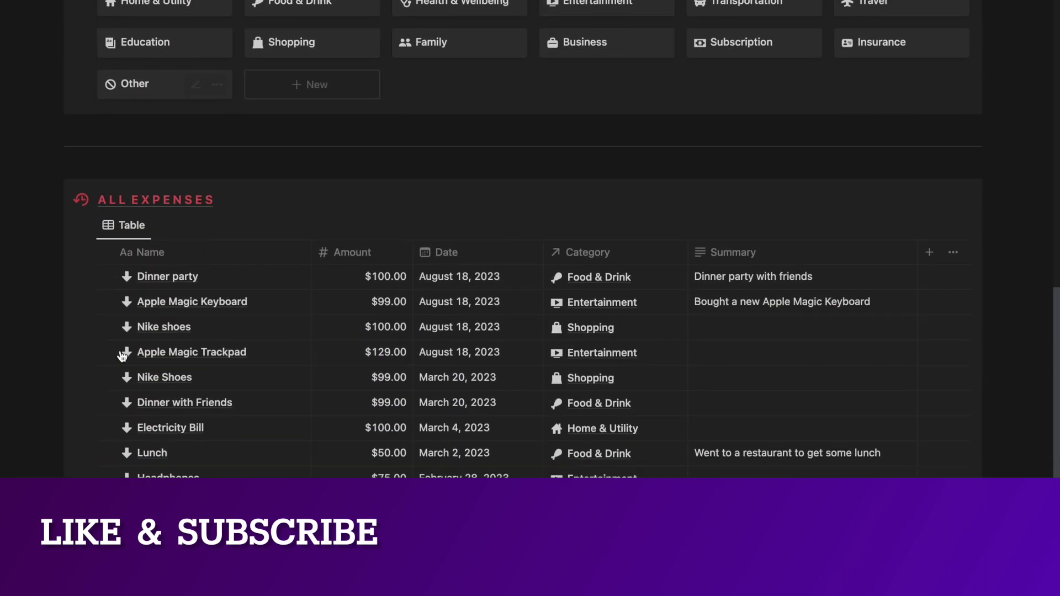
{"action": "scroll", "coordinate": [276, 124], "scroll_direction": "down", "scroll_amount": 1}
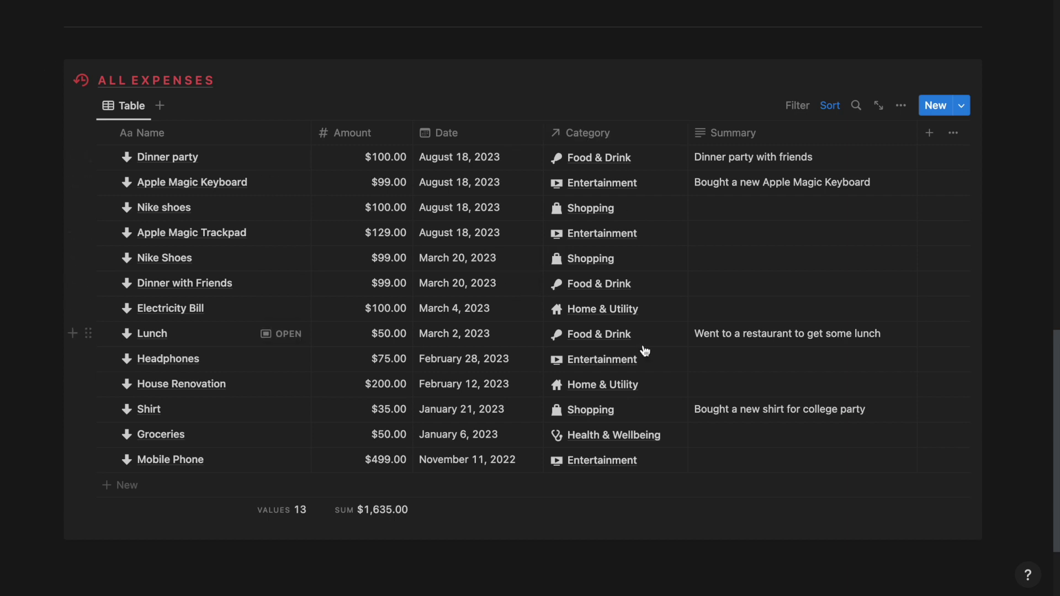
{"action": "scroll", "coordinate": [645, 351], "scroll_direction": "down", "scroll_amount": 1}
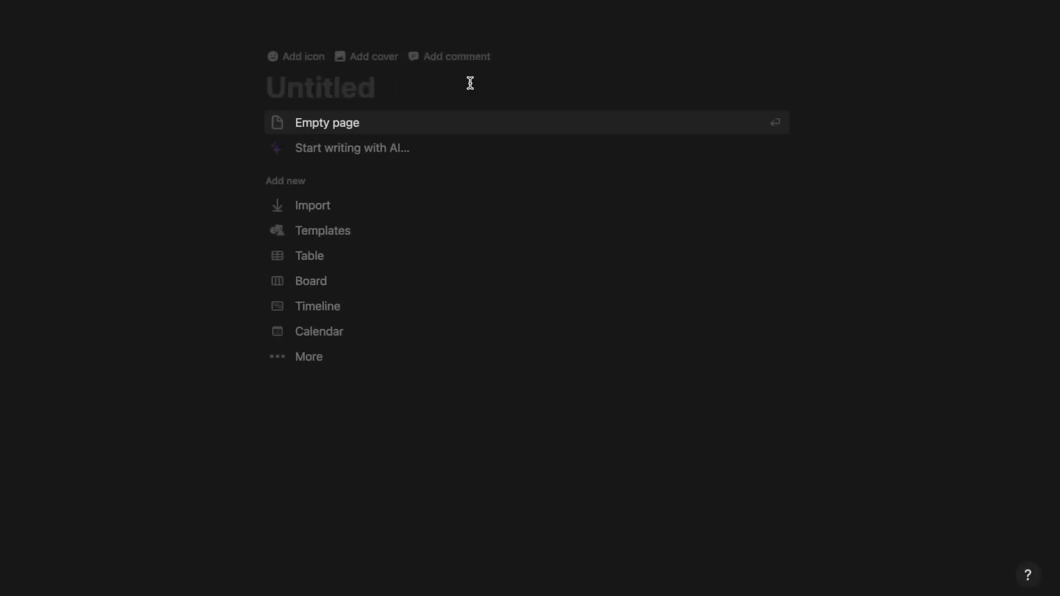
- Title the page 'Notion Expense Tracker' and make it full width
{"action": "type", "text": "Notion Exp"}
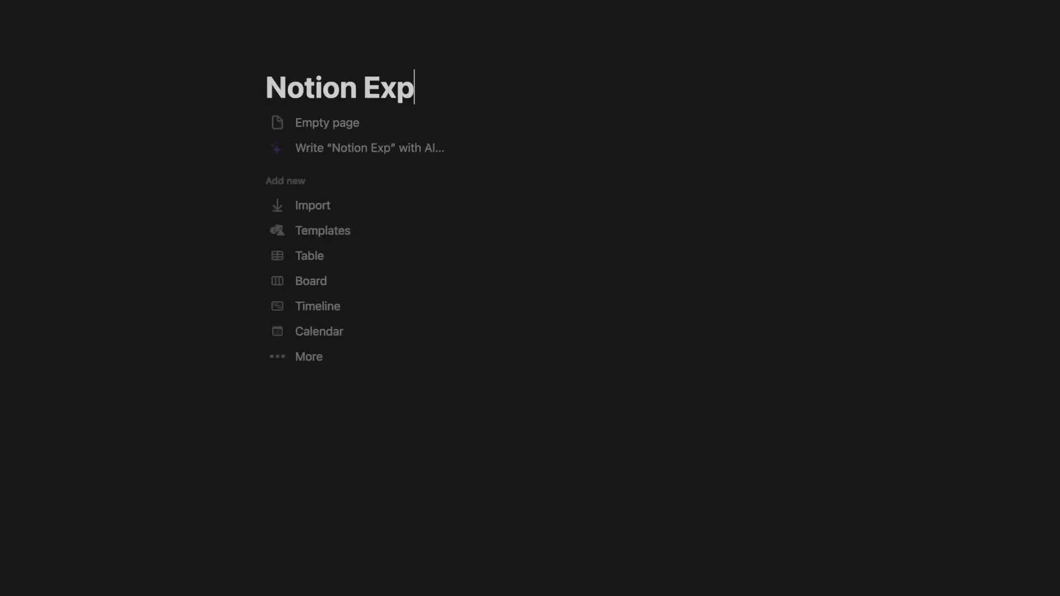
{"action": "type", "text": "ense Tracker"}
{"action": "key", "text": "Return"}
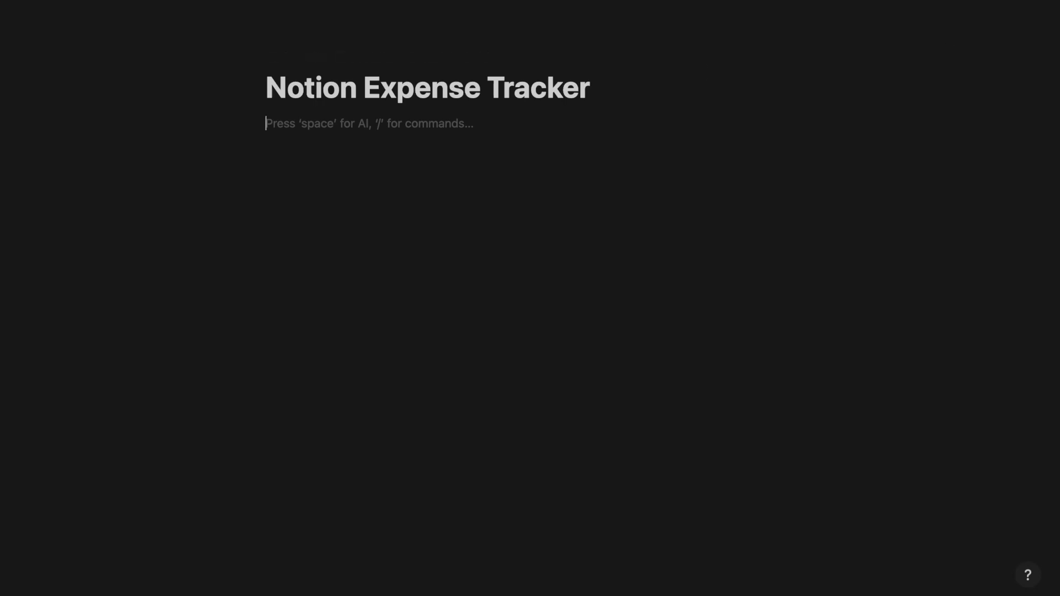
{"action": "left_click", "coordinate": [1038, 1]}
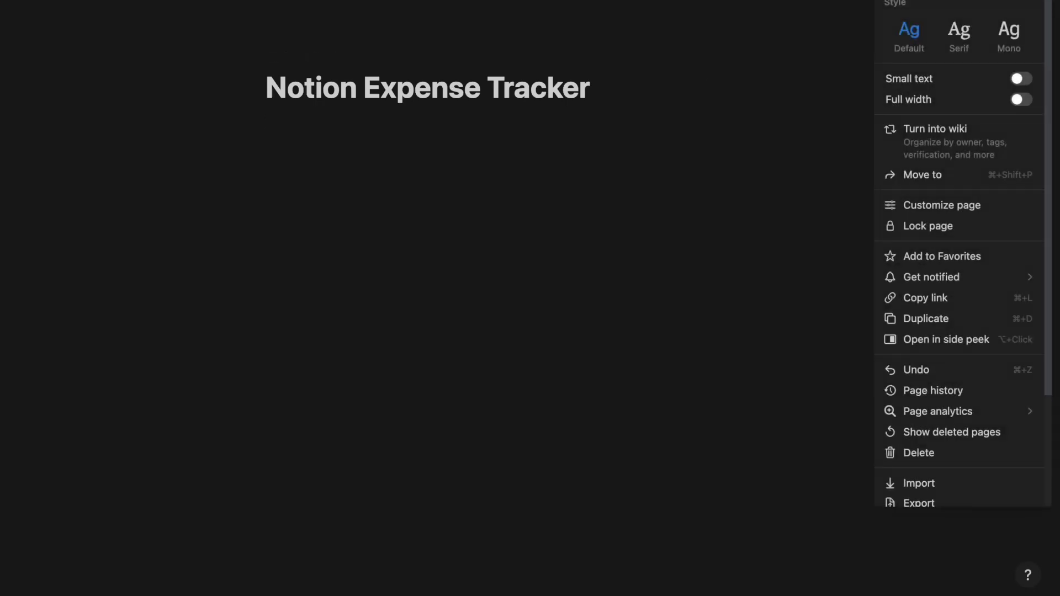
{"action": "left_click", "coordinate": [1020, 99]}
- Add an empty callout block on the page's first line
{"action": "left_click", "coordinate": [284, 161]}
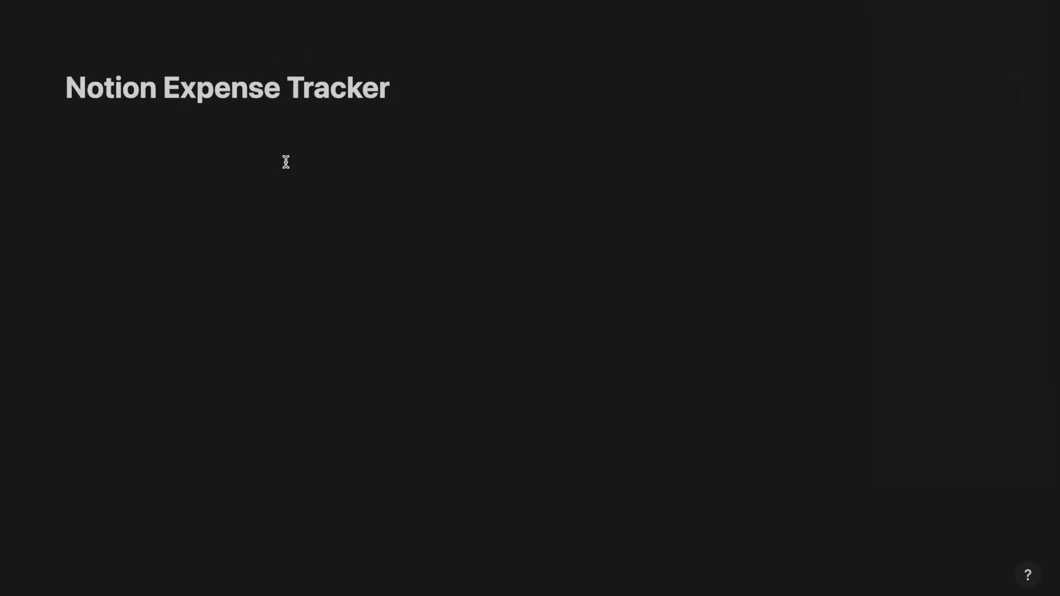
{"action": "type", "text": "/call"}
{"action": "key", "text": "Return"}
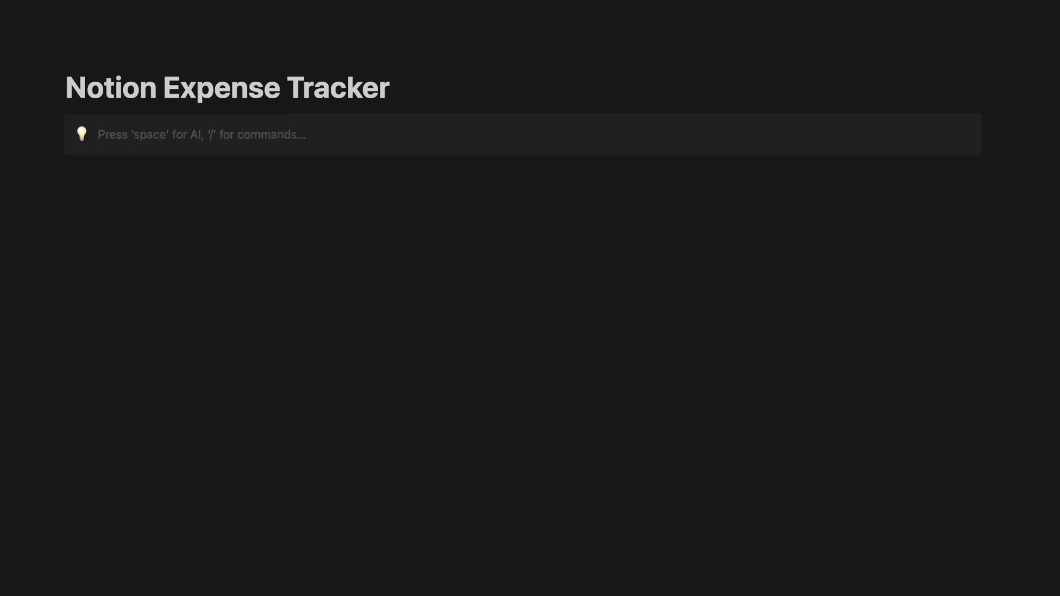
- Write ALL EXPENSES in the callout, underlined and coloured red
{"action": "type", "text": "ALL EXPENSES"}
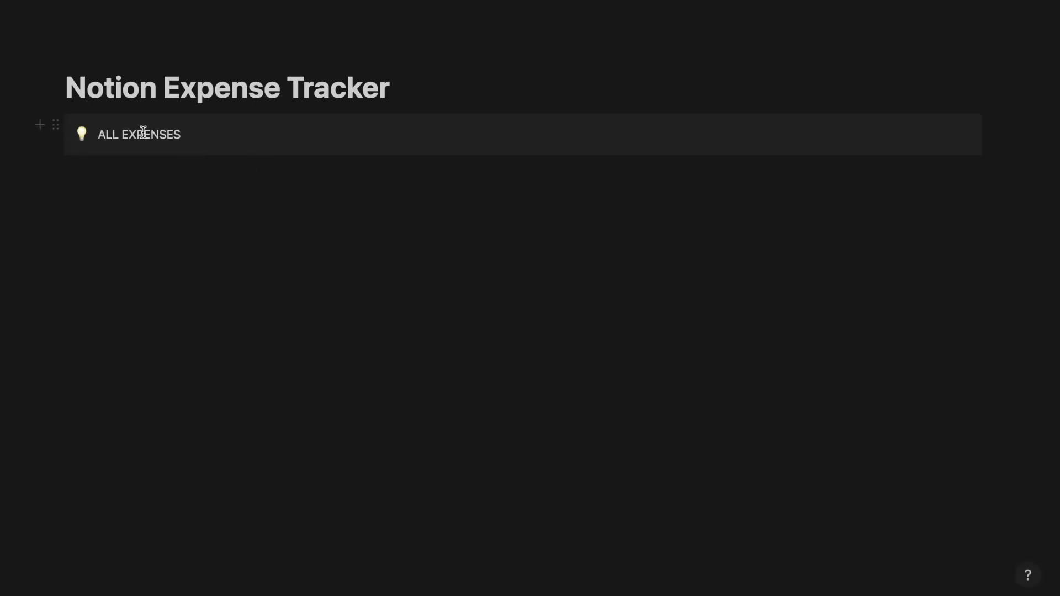
{"action": "triple_click", "coordinate": [143, 132]}
{"action": "left_click", "coordinate": [344, 105]}
{"action": "left_click", "coordinate": [438, 108]}
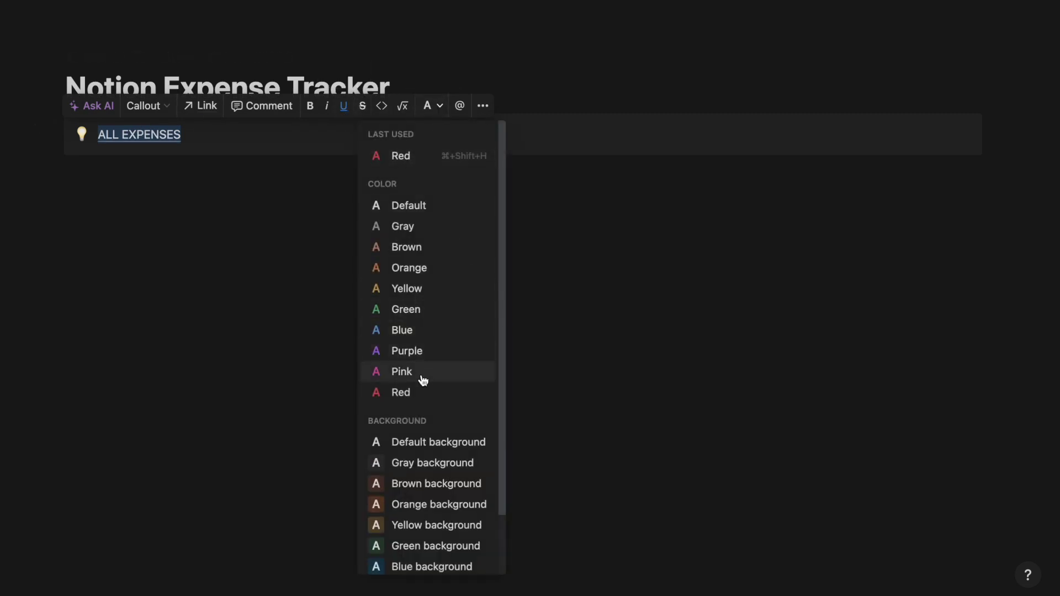
{"action": "left_click", "coordinate": [415, 392]}
- Replace the callout's lightbulb with the red clock icon
{"action": "left_click", "coordinate": [81, 139]}
{"action": "left_click", "coordinate": [63, 162]}
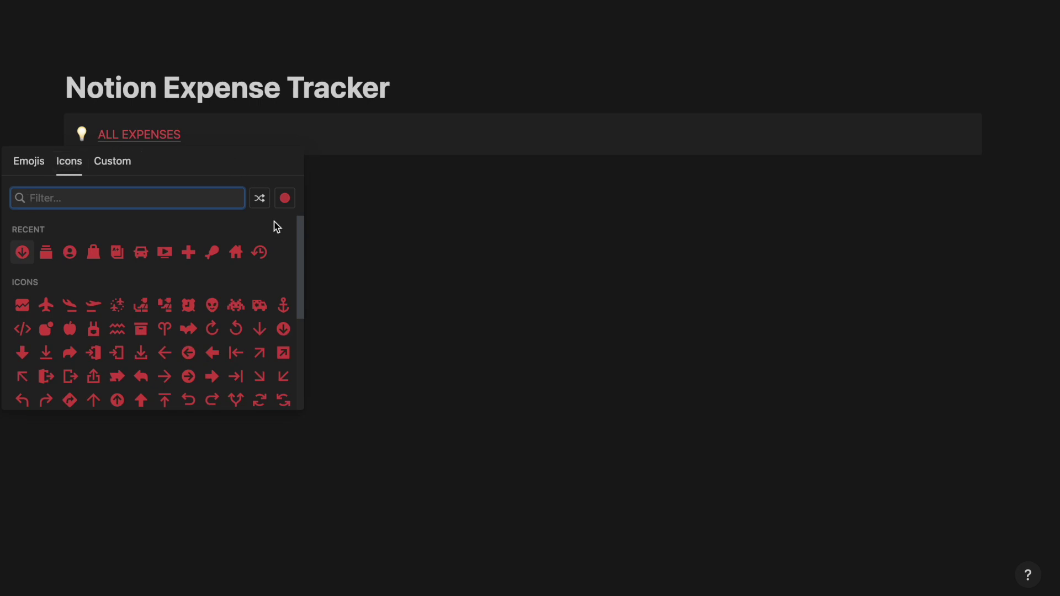
{"action": "left_click", "coordinate": [261, 252]}
- Insert an inline database block below the callout
{"action": "left_click", "coordinate": [173, 230]}
{"action": "type", "text": "/data"}
{"action": "key", "text": "Return"}
- Name the table All Expenses, hide its title, and open pages in center peek
{"action": "type", "text": "Al"}
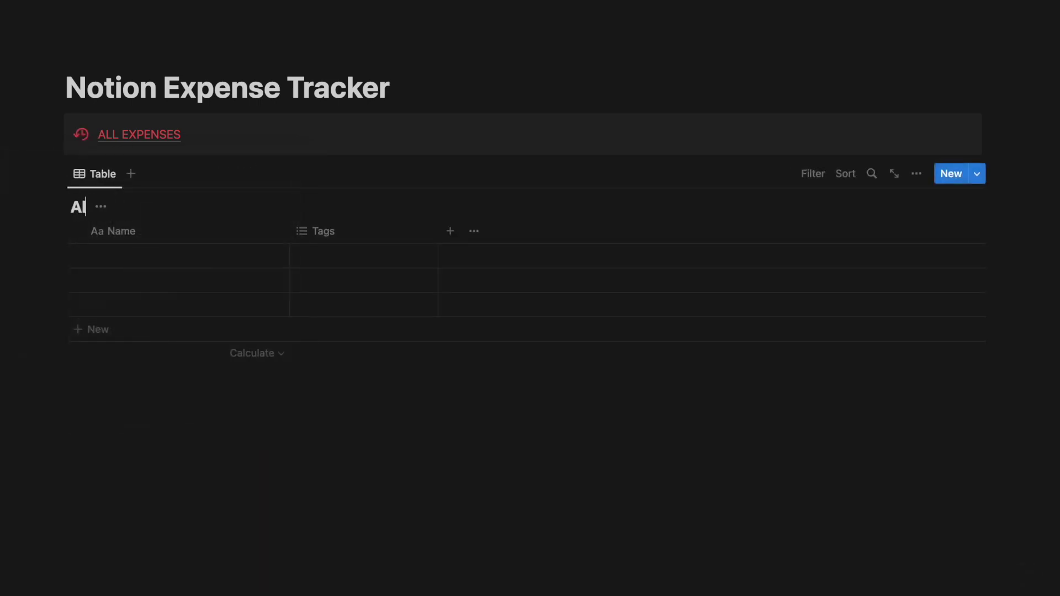
{"action": "type", "text": "l Expenses"}
{"action": "left_click", "coordinate": [917, 174]}
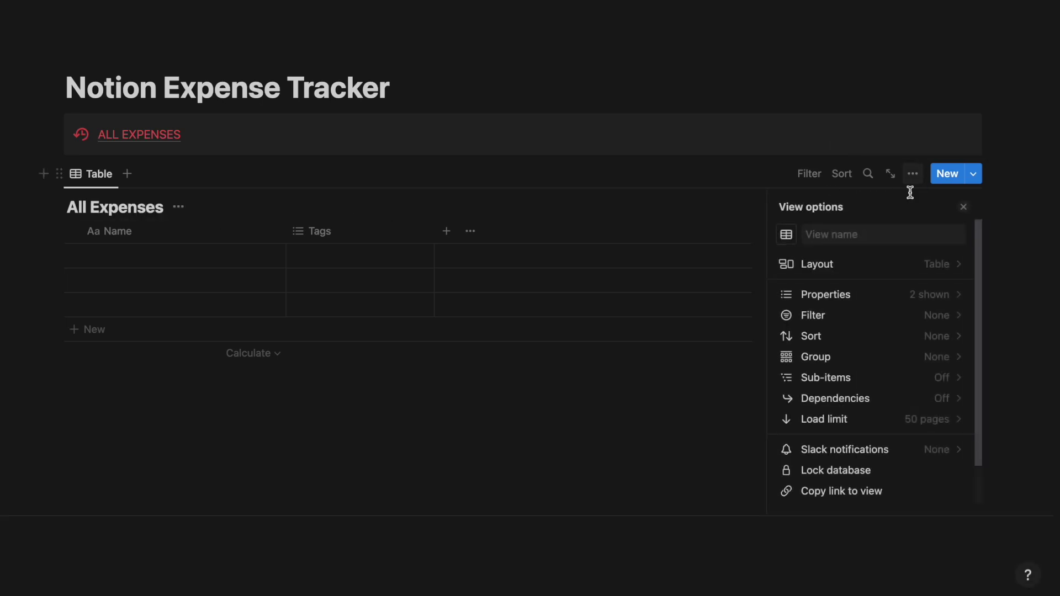
{"action": "left_click", "coordinate": [878, 265]}
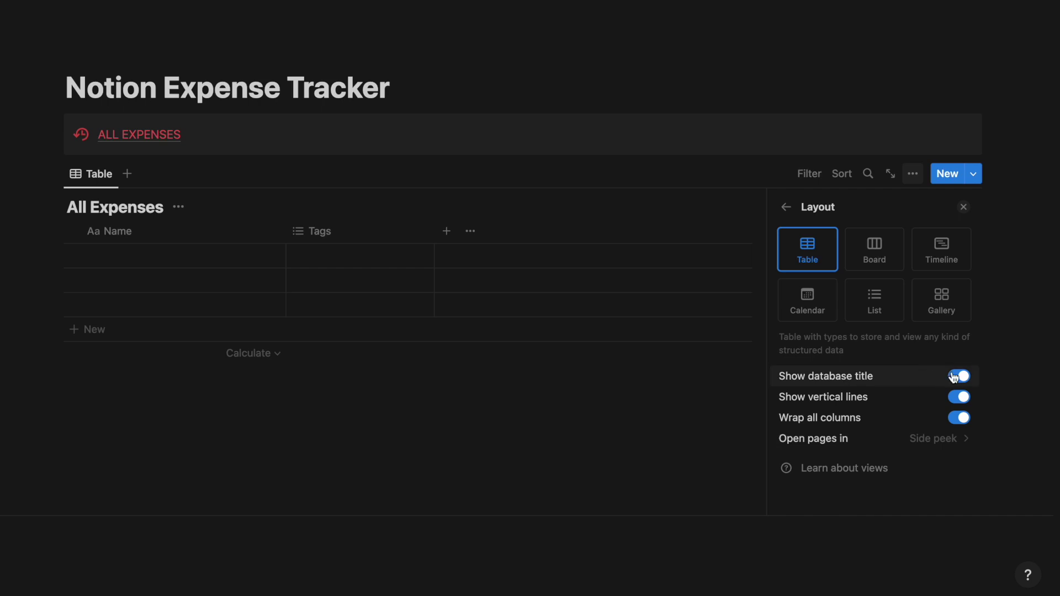
{"action": "left_click", "coordinate": [955, 376]}
{"action": "left_click", "coordinate": [926, 443]}
{"action": "left_click", "coordinate": [867, 374]}
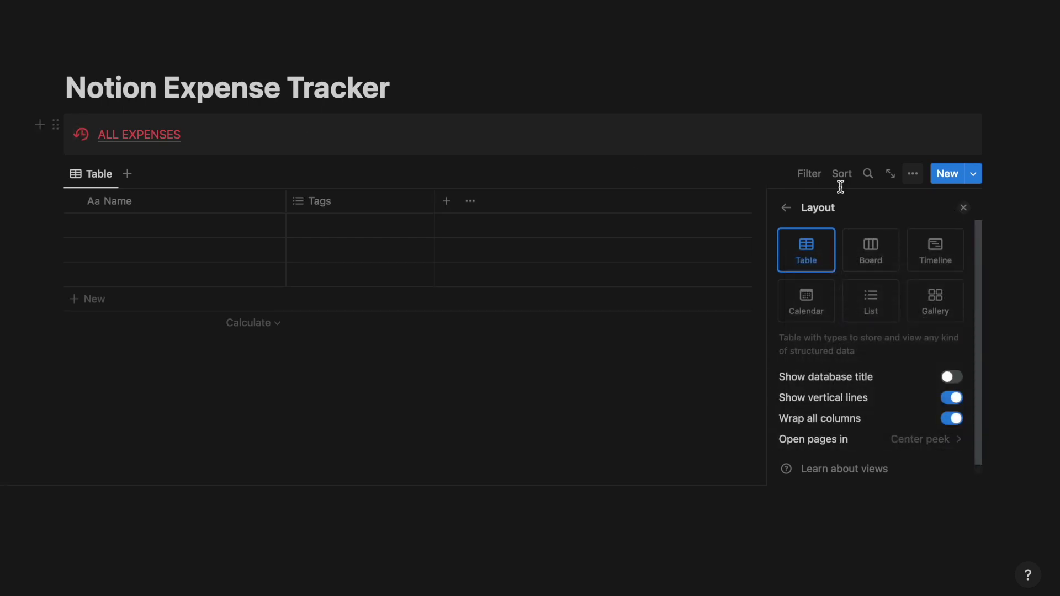
{"action": "left_click", "coordinate": [963, 208]}
- Move the table into the ALL EXPENSES callout and delete the Tags column
{"action": "left_click_drag", "start_coordinate": [59, 173], "coordinate": [137, 147]}
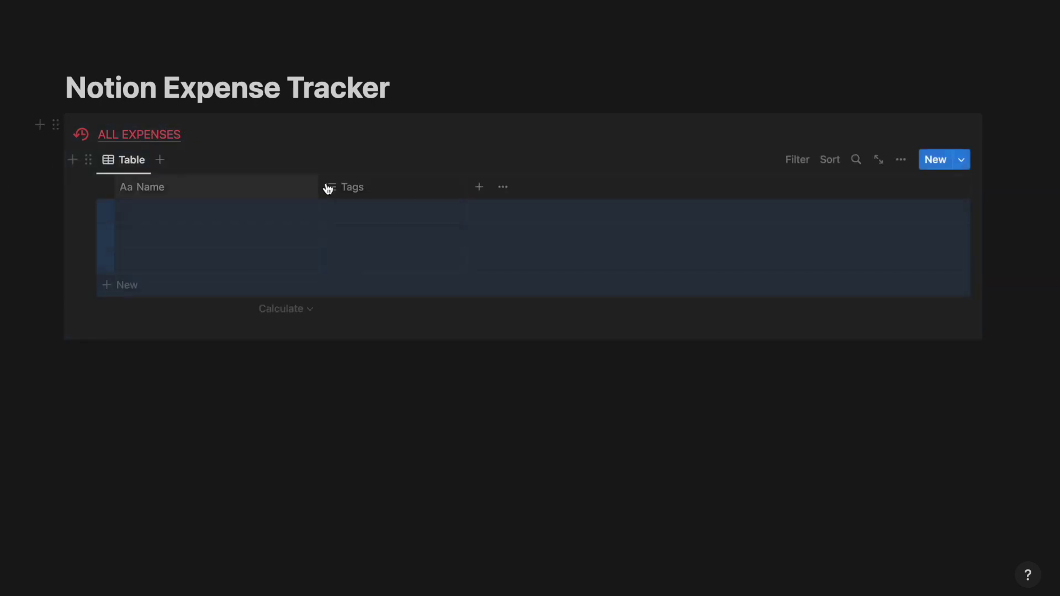
{"action": "left_click", "coordinate": [348, 194]}
{"action": "left_click", "coordinate": [419, 389]}
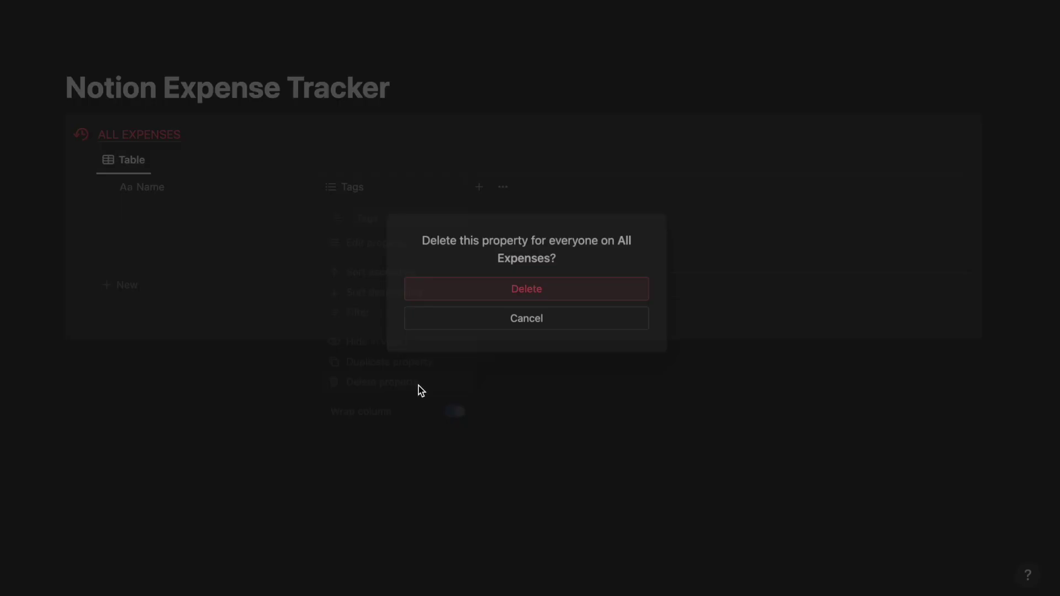
{"action": "left_click", "coordinate": [531, 293]}
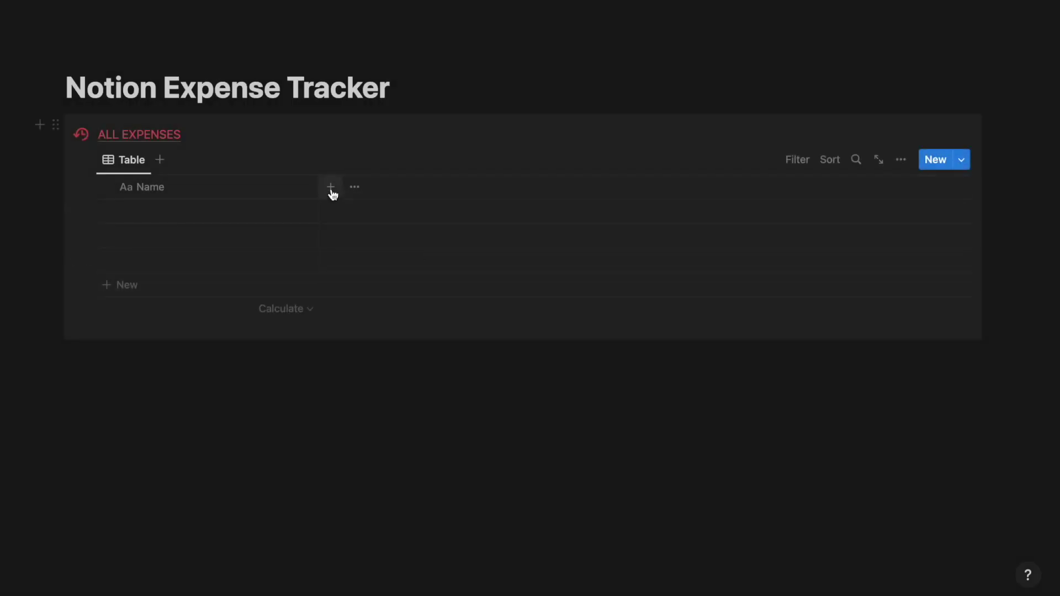
- Add an Amount number column formatted as US Dollar
{"action": "left_click", "coordinate": [331, 192]}
{"action": "type", "text": "num"}
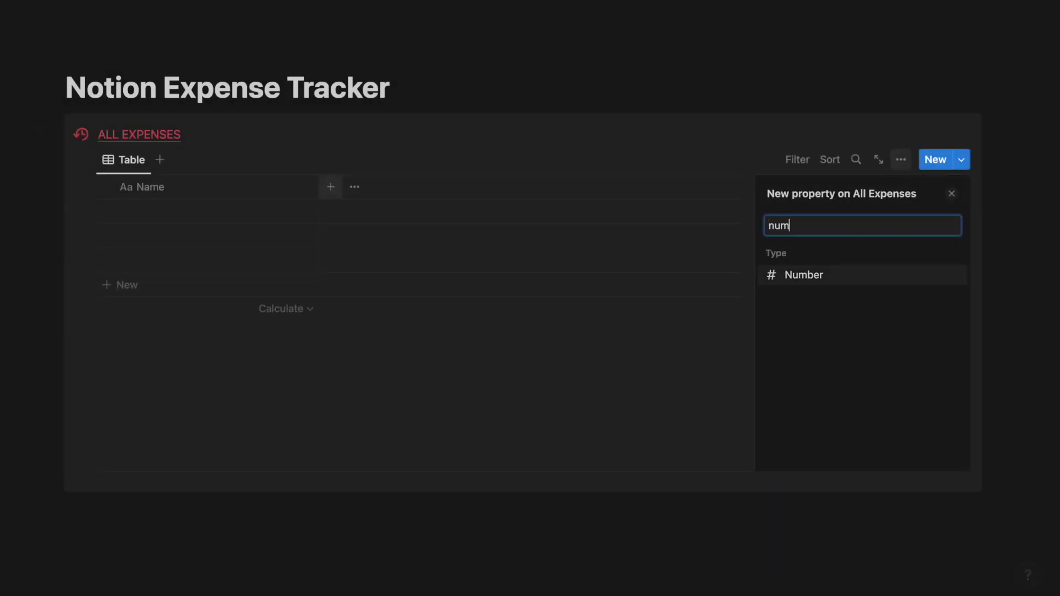
{"action": "key", "text": "Return"}
{"action": "type", "text": "Amount"}
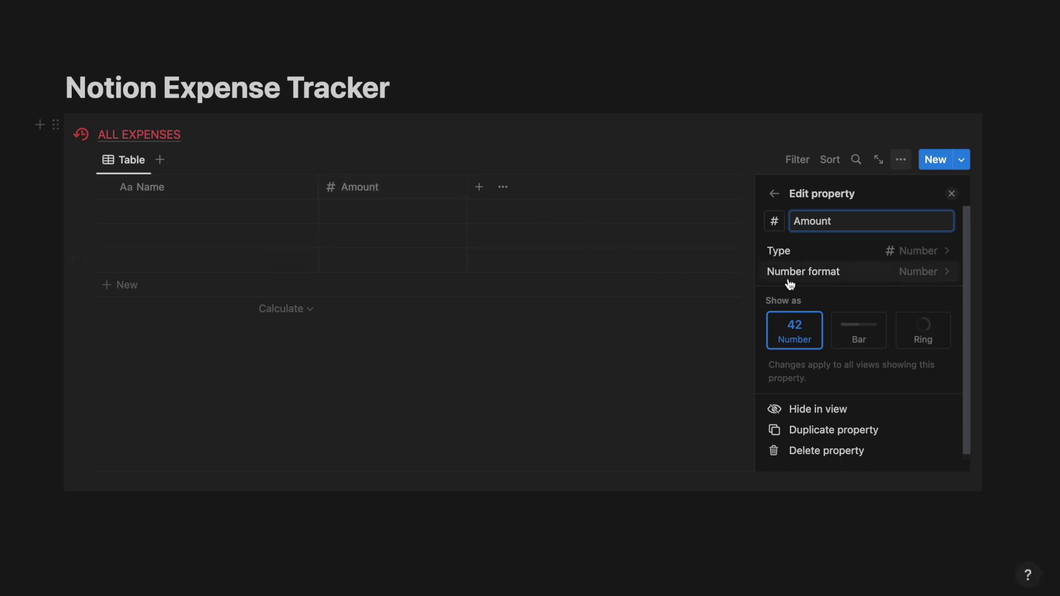
{"action": "left_click", "coordinate": [793, 278]}
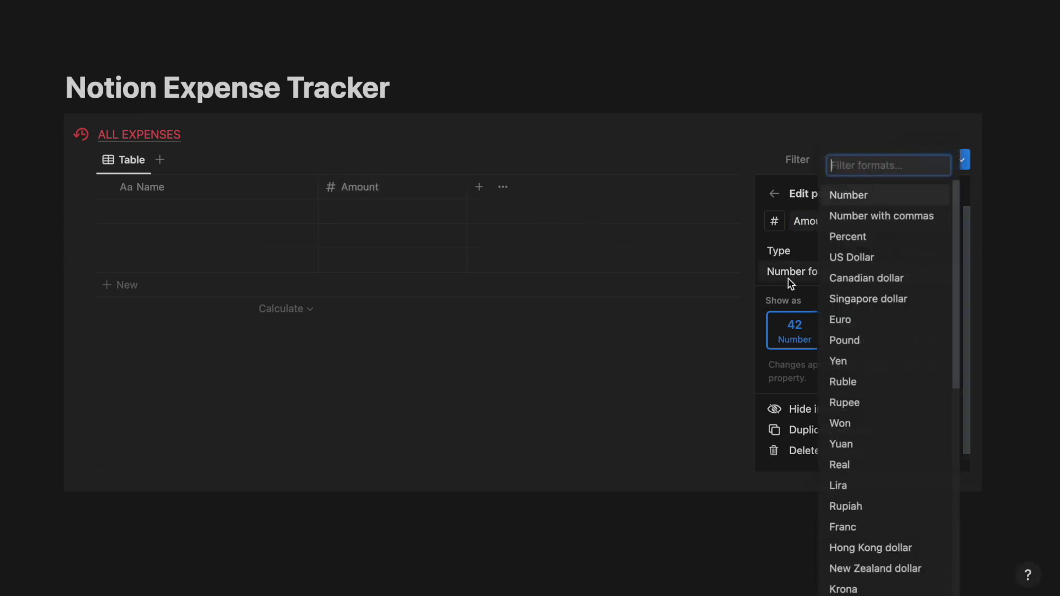
{"action": "left_click", "coordinate": [856, 259]}
{"action": "left_click", "coordinate": [952, 195]}
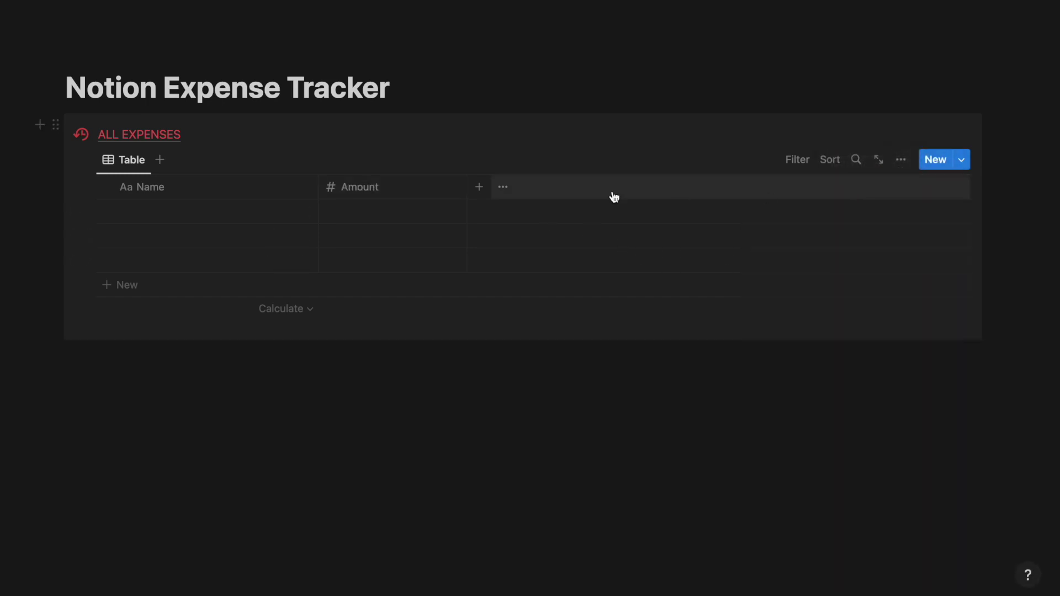
- Add a Date column and a Summary text column
{"action": "left_click", "coordinate": [479, 188]}
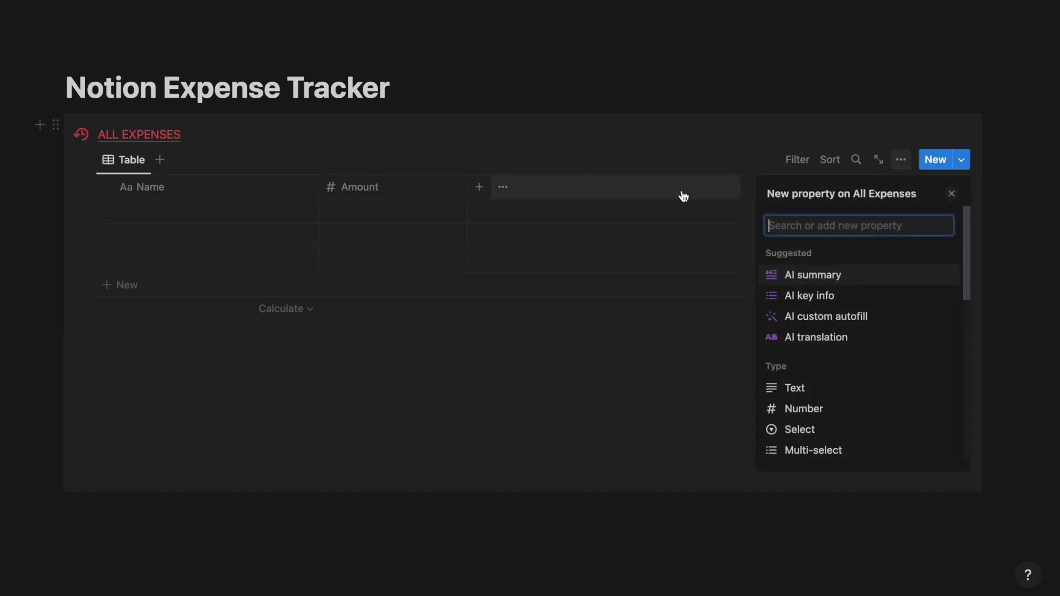
{"action": "type", "text": "Date"}
{"action": "key", "text": "Return"}
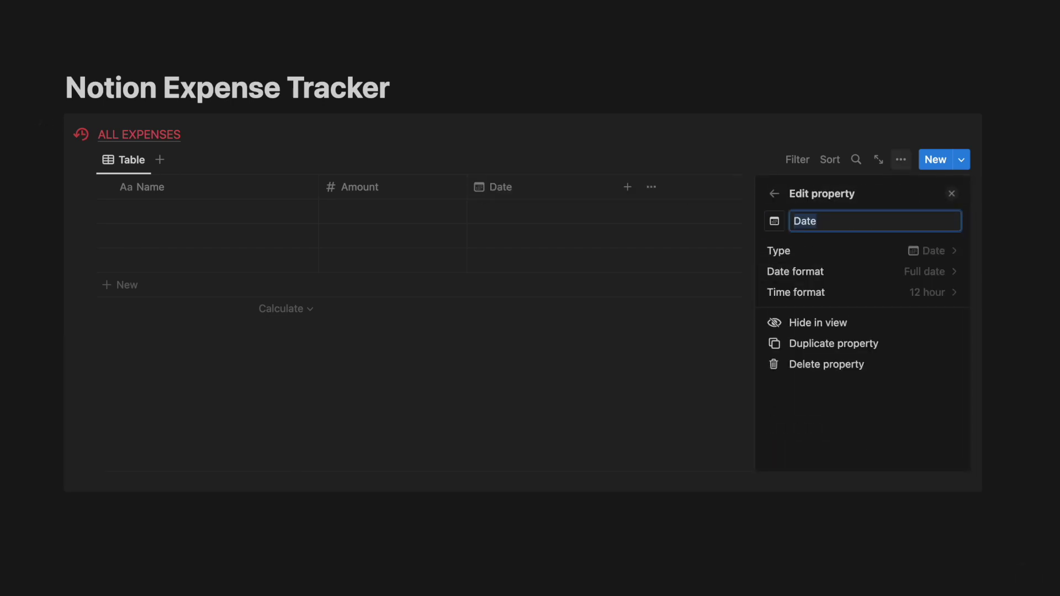
{"action": "left_click", "coordinate": [952, 194]}
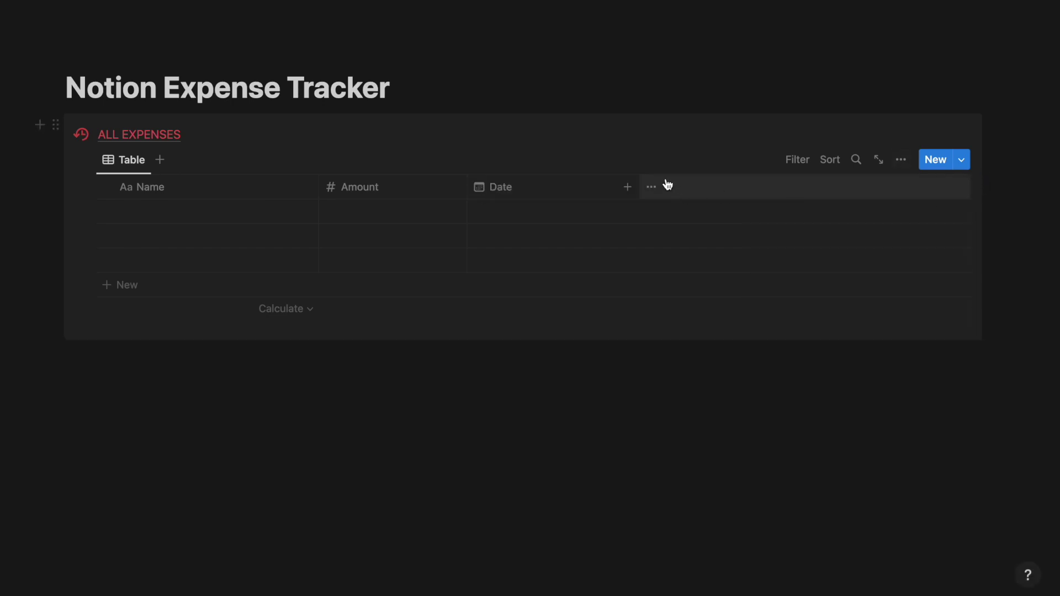
{"action": "left_click", "coordinate": [628, 188]}
{"action": "type", "text": "text"}
{"action": "key", "text": "Return"}
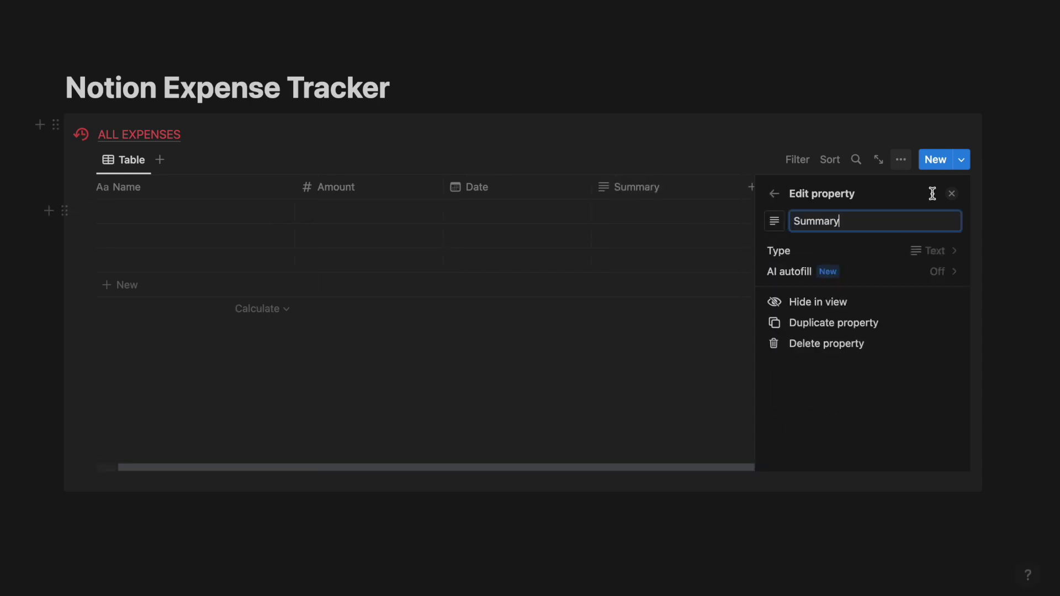
{"action": "left_click", "coordinate": [952, 194]}
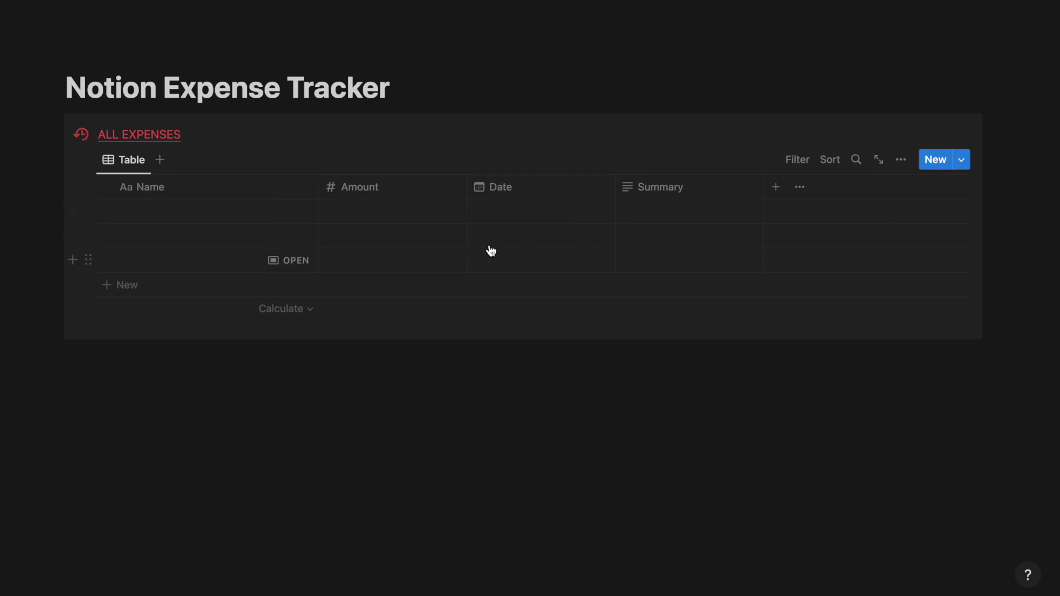
- Create a New Expense template with a white arrow-down-circle icon
{"action": "left_click", "coordinate": [961, 160]}
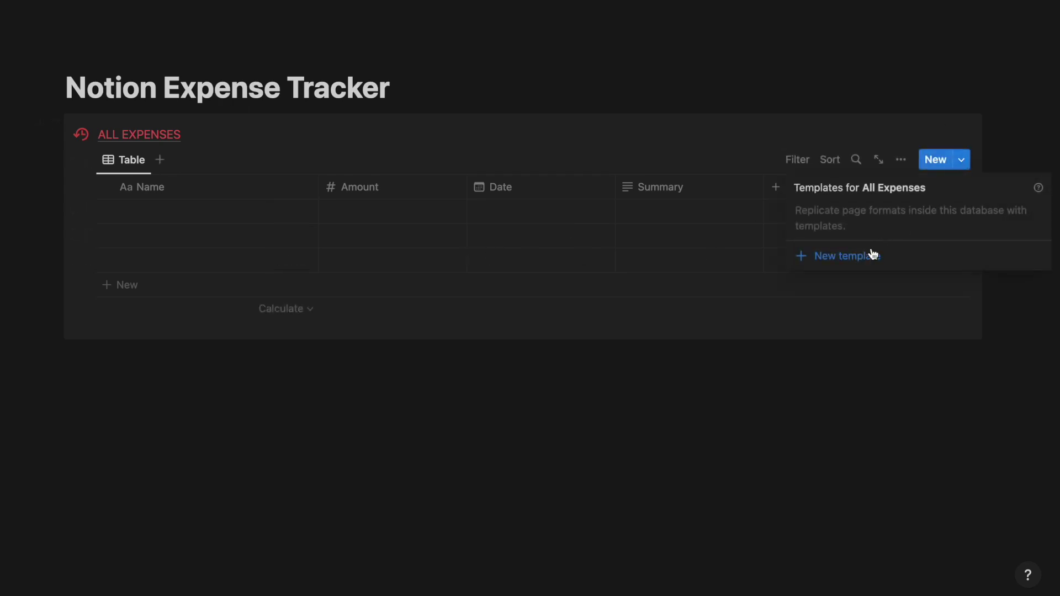
{"action": "left_click", "coordinate": [869, 256]}
{"action": "type", "text": "New Expense"}
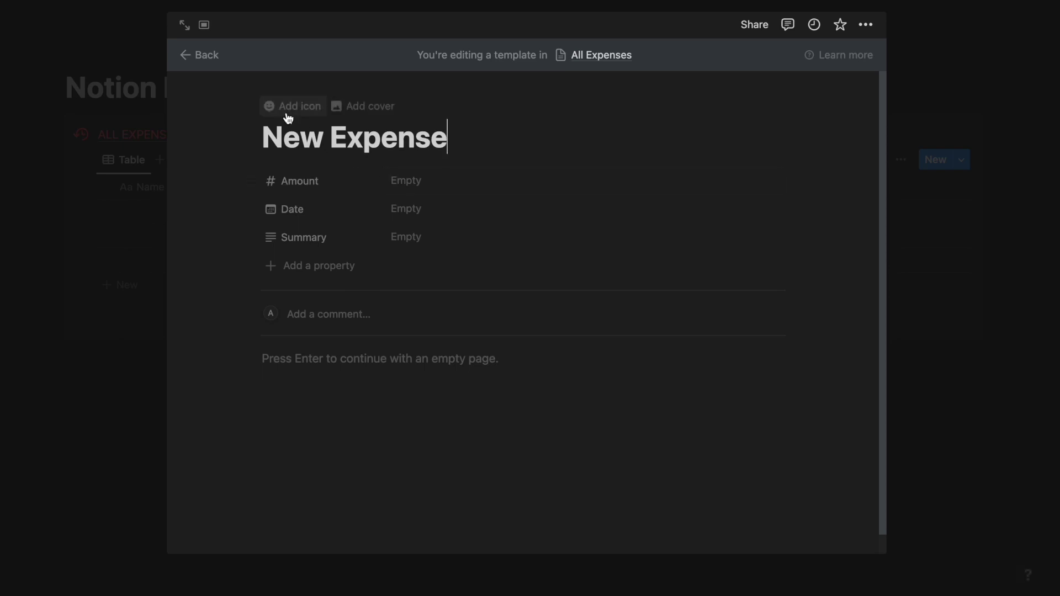
{"action": "left_click", "coordinate": [288, 108]}
{"action": "left_click", "coordinate": [218, 217]}
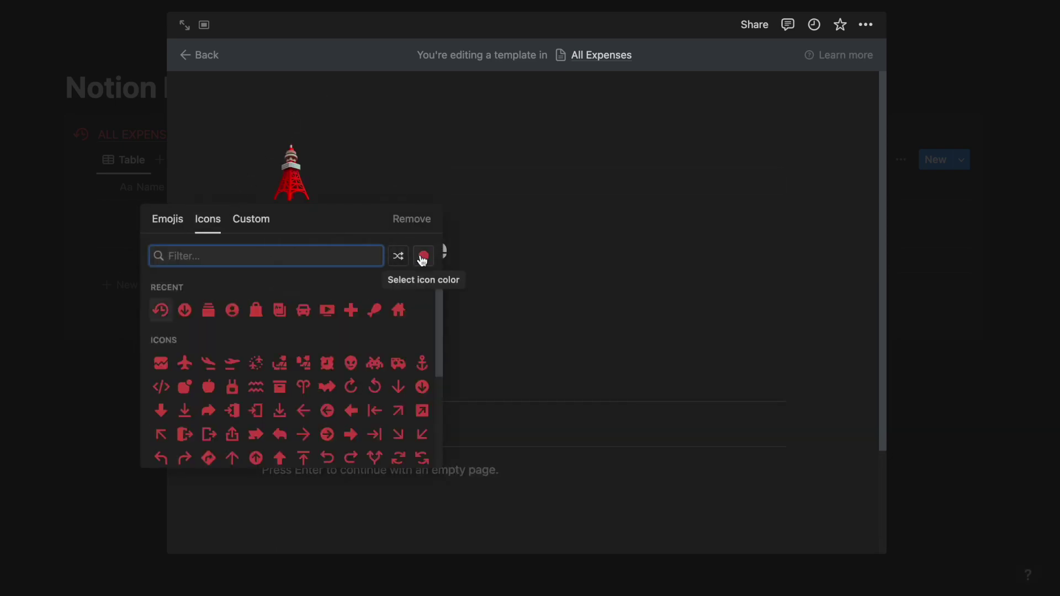
{"action": "left_click", "coordinate": [423, 256]}
{"action": "left_click", "coordinate": [377, 281]}
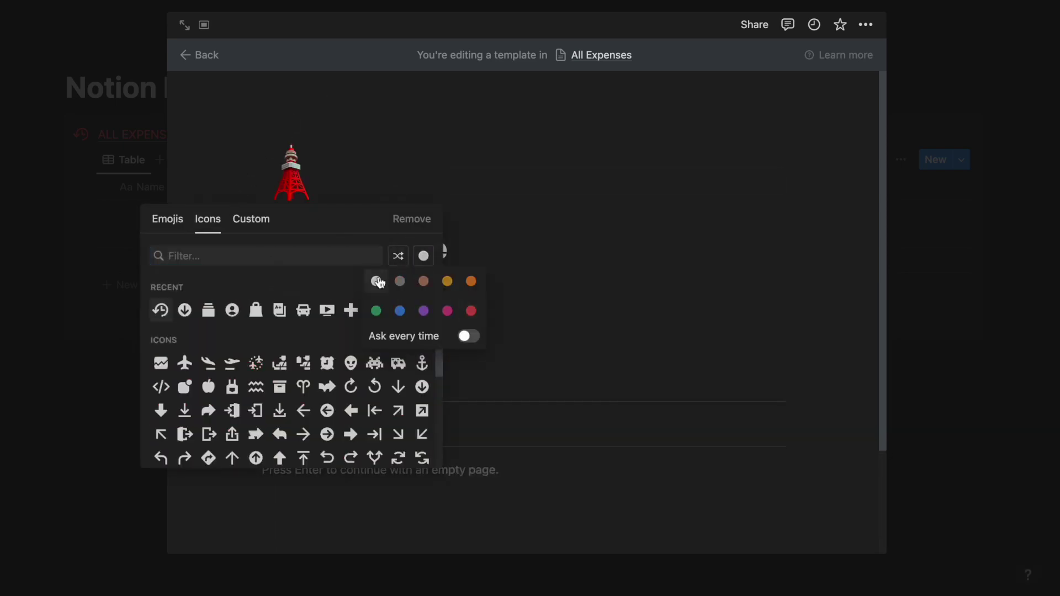
{"action": "left_click", "coordinate": [185, 311]}
{"action": "left_click", "coordinate": [926, 304]}
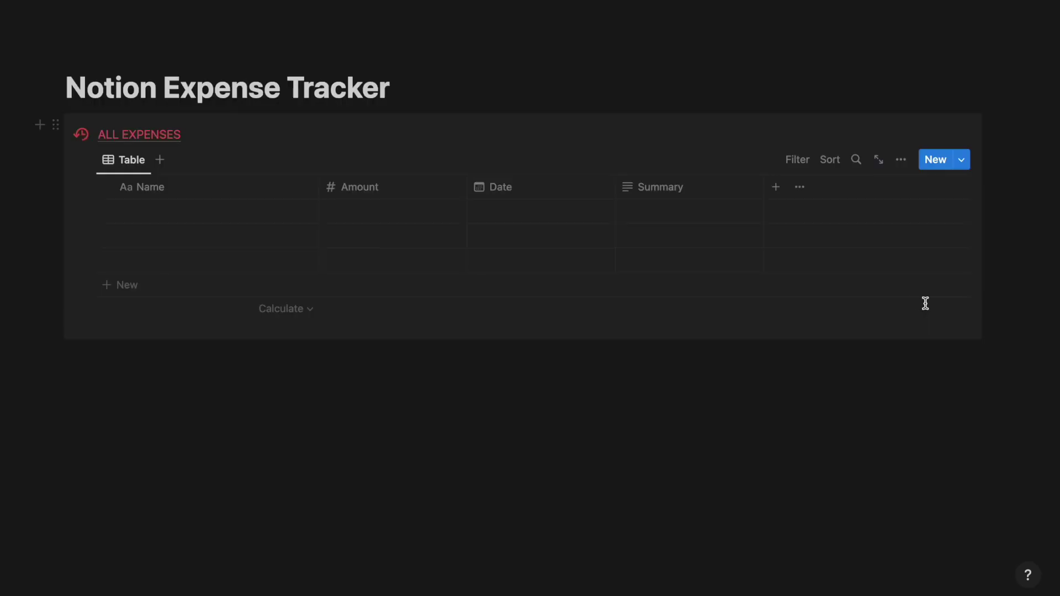
- Make New Expense the default template for all views and delete the blank rows
{"action": "left_click", "coordinate": [963, 162]}
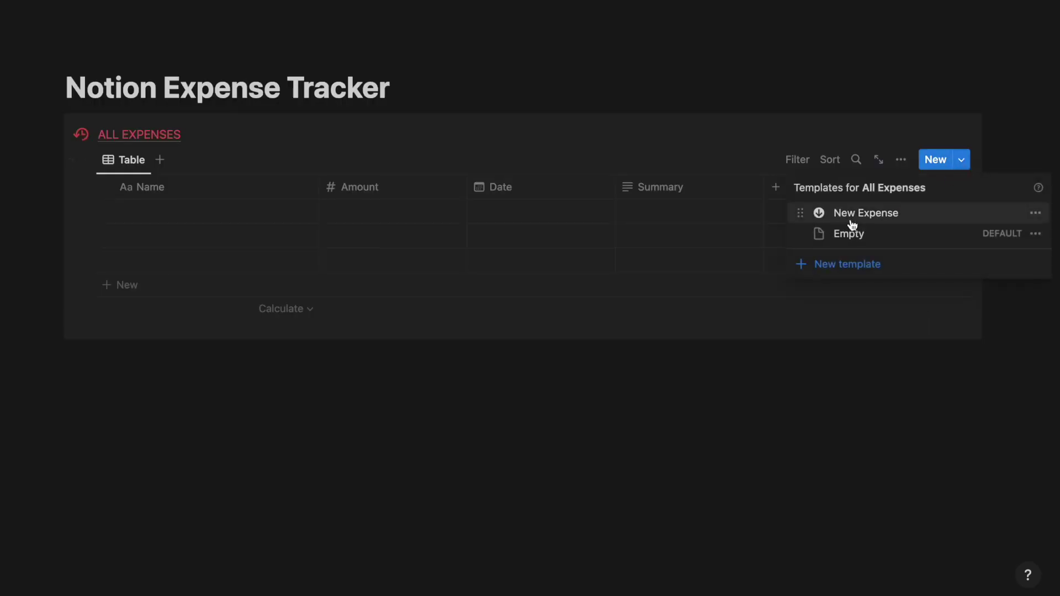
{"action": "left_click", "coordinate": [1035, 215]}
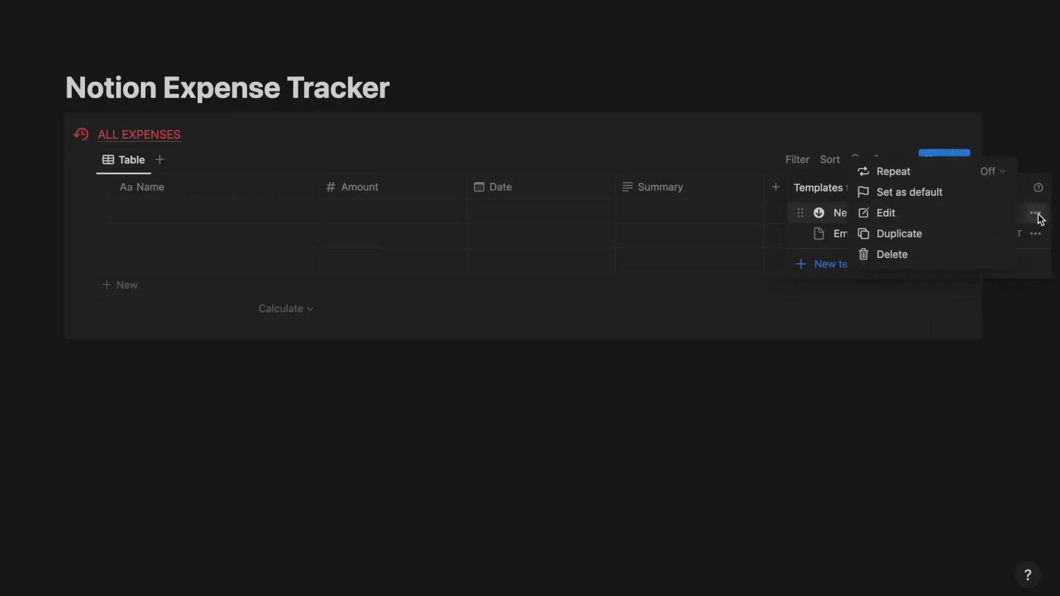
{"action": "left_click", "coordinate": [949, 195]}
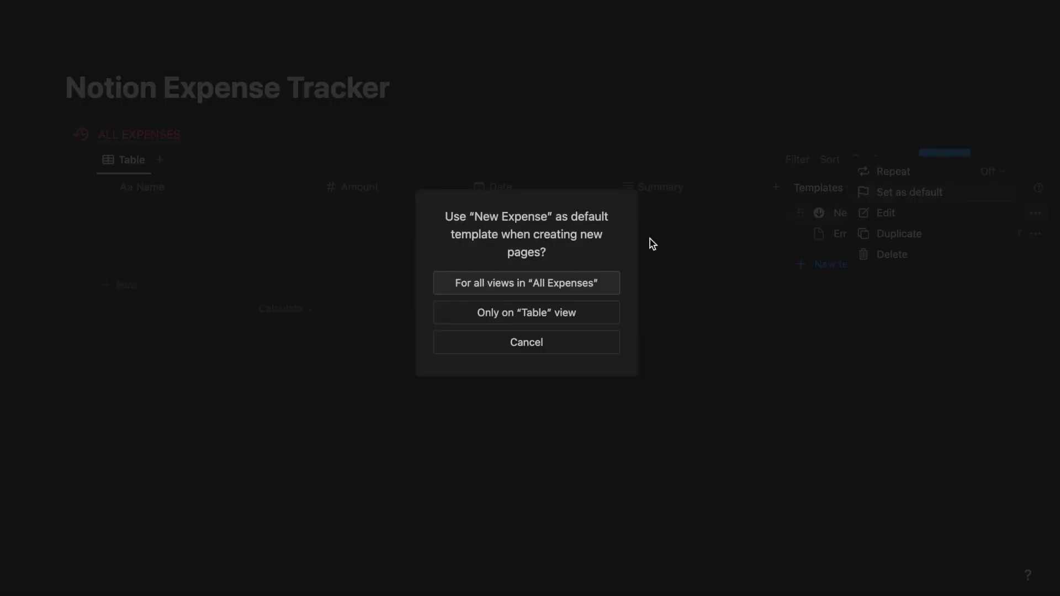
{"action": "left_click", "coordinate": [561, 284]}
{"action": "left_click", "coordinate": [419, 377]}
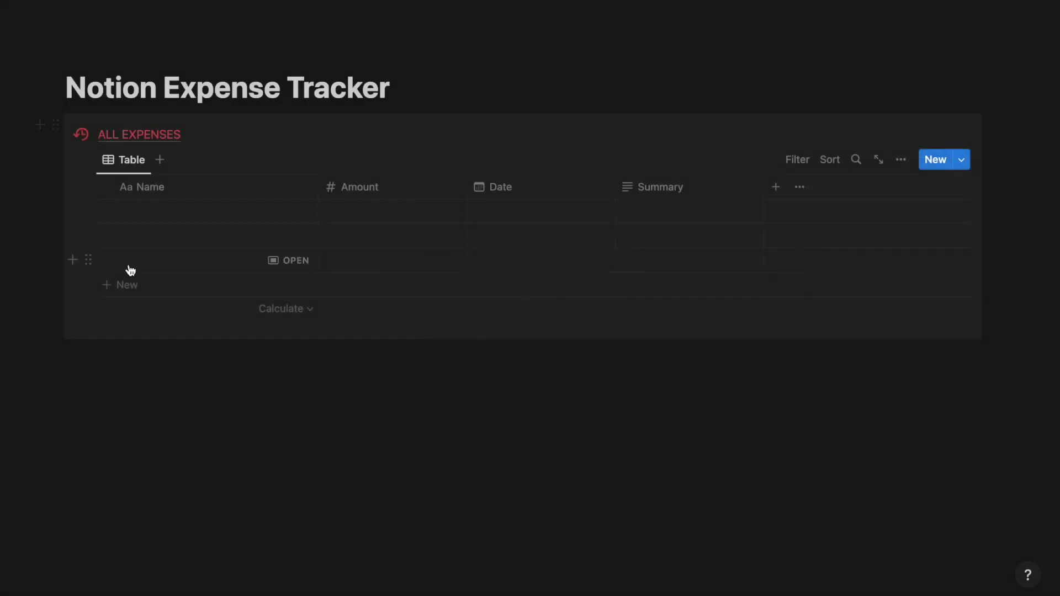
{"action": "left_click", "coordinate": [108, 212]}
{"action": "key", "text": "Delete"}
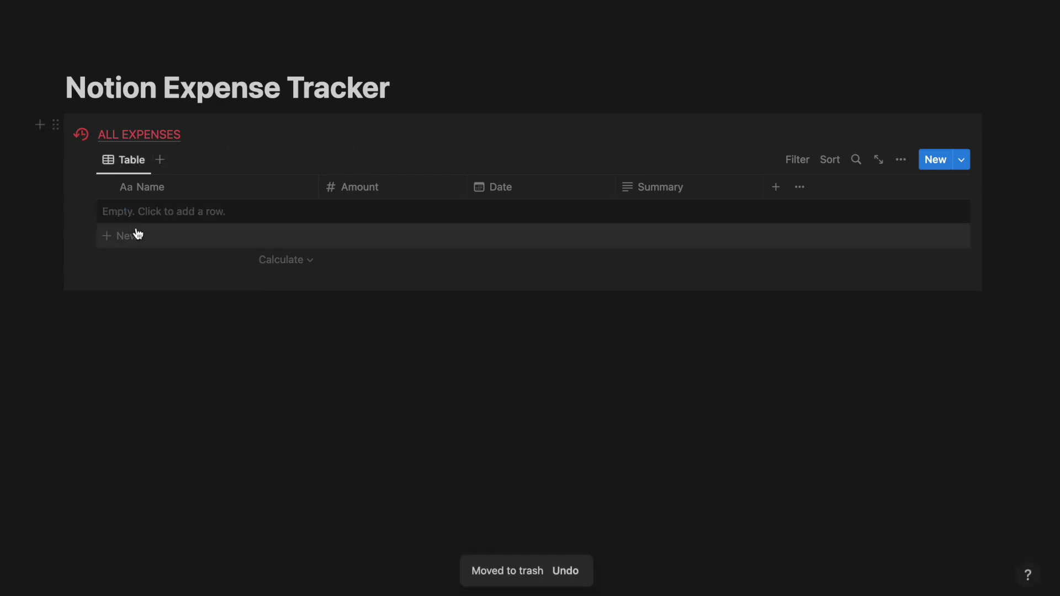
- Add Dinner party and Apple Magic Keyboard rows, summary 'Bought a new apple magic keyboard'
{"action": "left_click", "coordinate": [139, 233]}
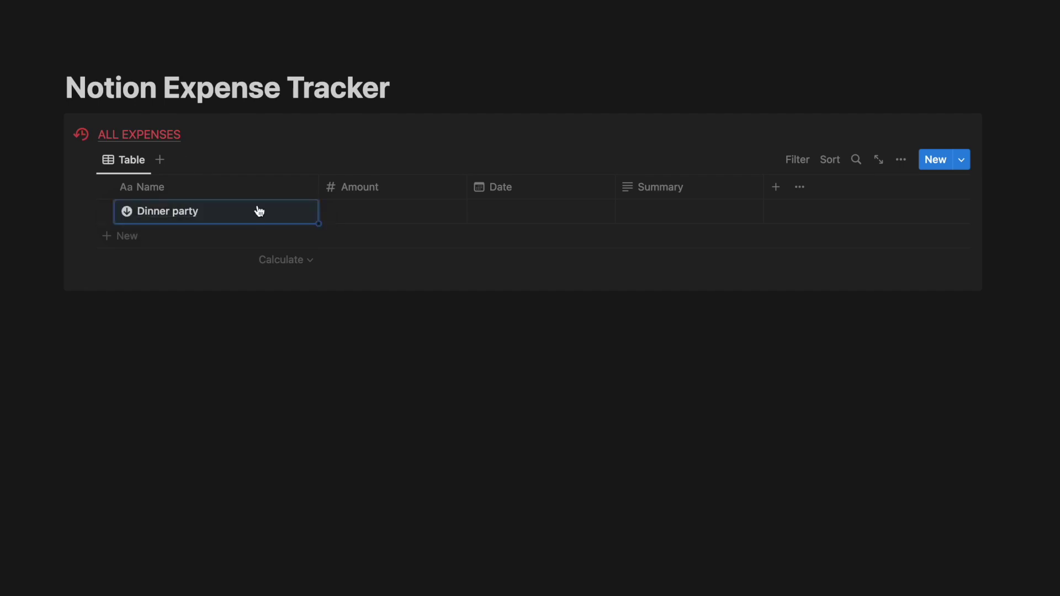
{"action": "left_click", "coordinate": [396, 208]}
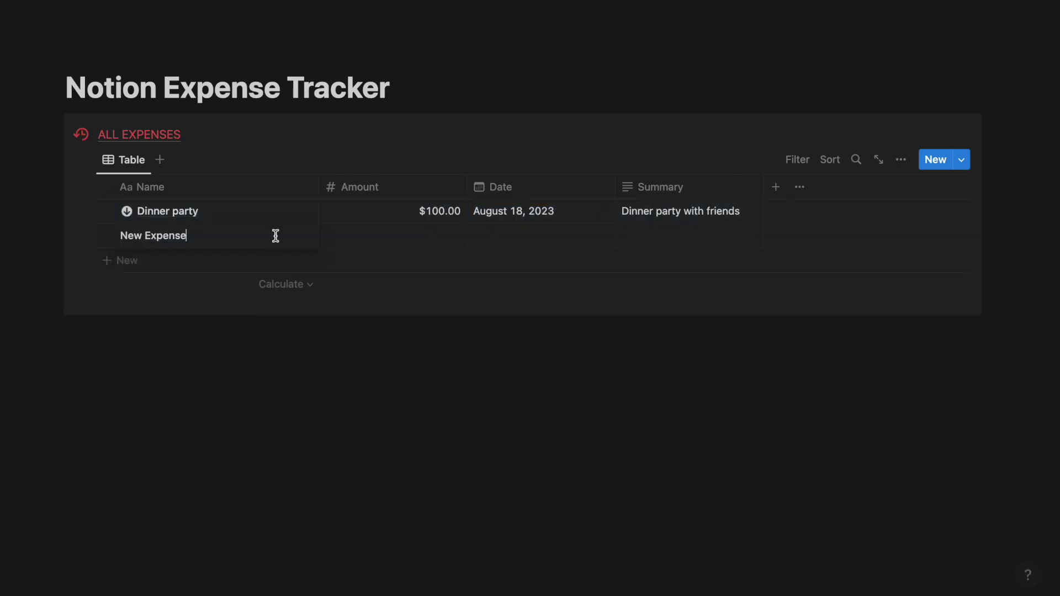
{"action": "type", "text": "Apple Magic Keyboard"}
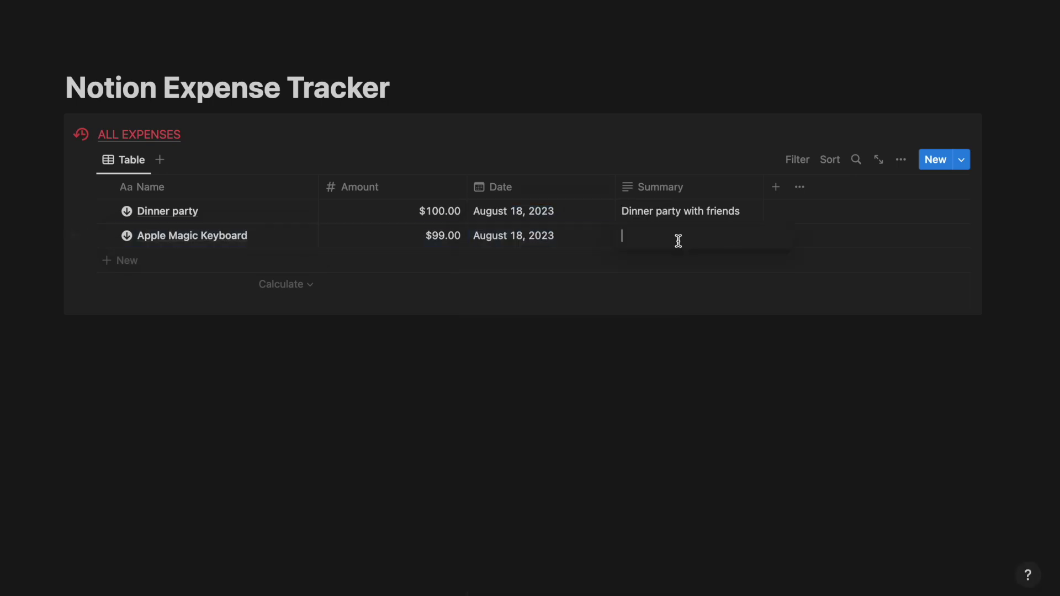
{"action": "type", "text": "Bought a new apple magic keyboard"}
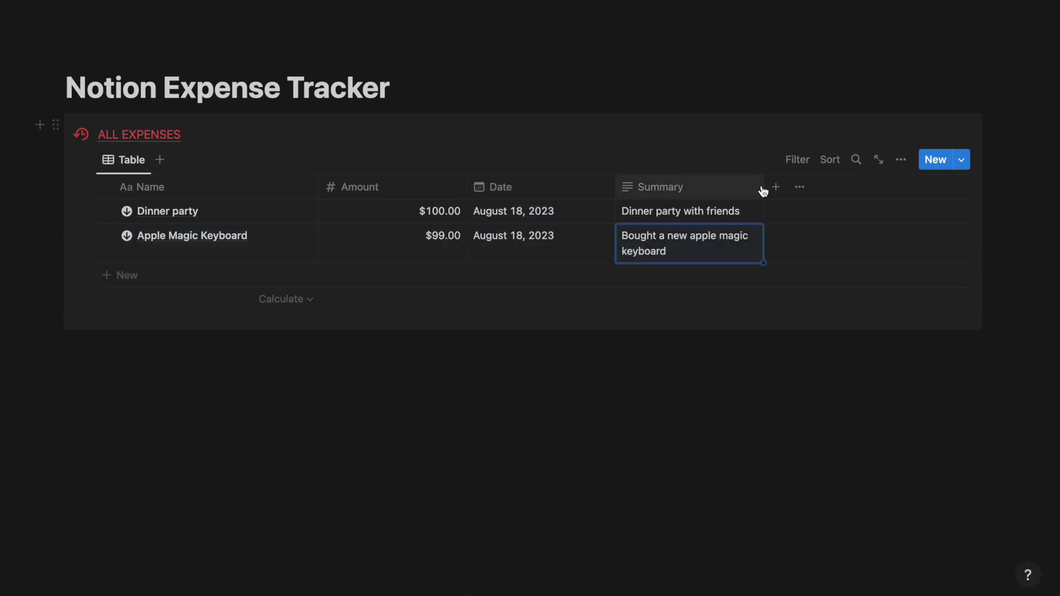
{"action": "left_click_drag", "start_coordinate": [763, 189], "coordinate": [807, 186]}
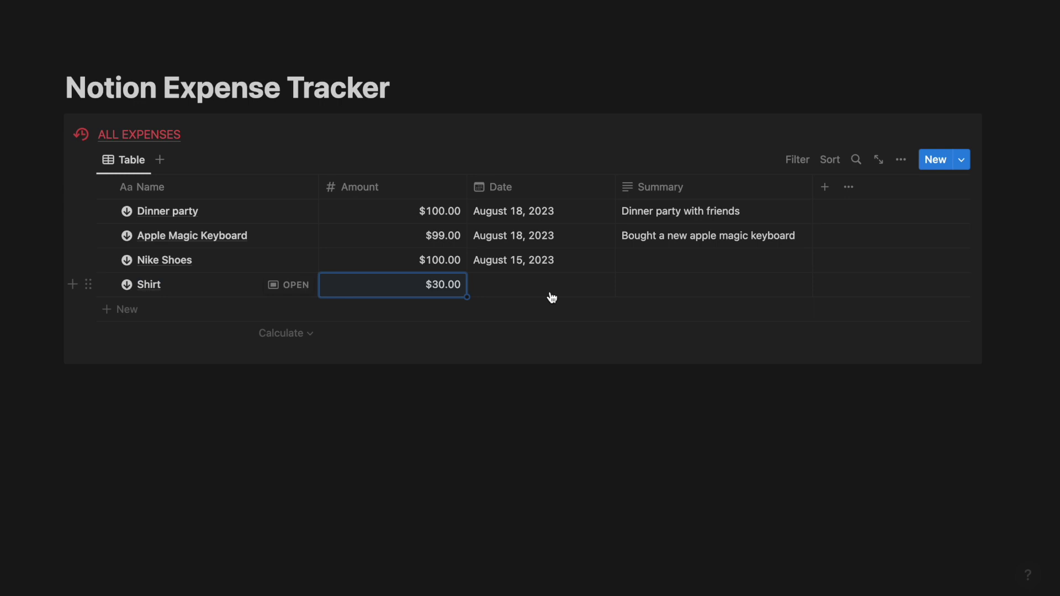
- Fill in the Nike Shoes, Shirt and Apple Magic Trackpad rows with their dates
{"action": "left_click", "coordinate": [550, 292]}
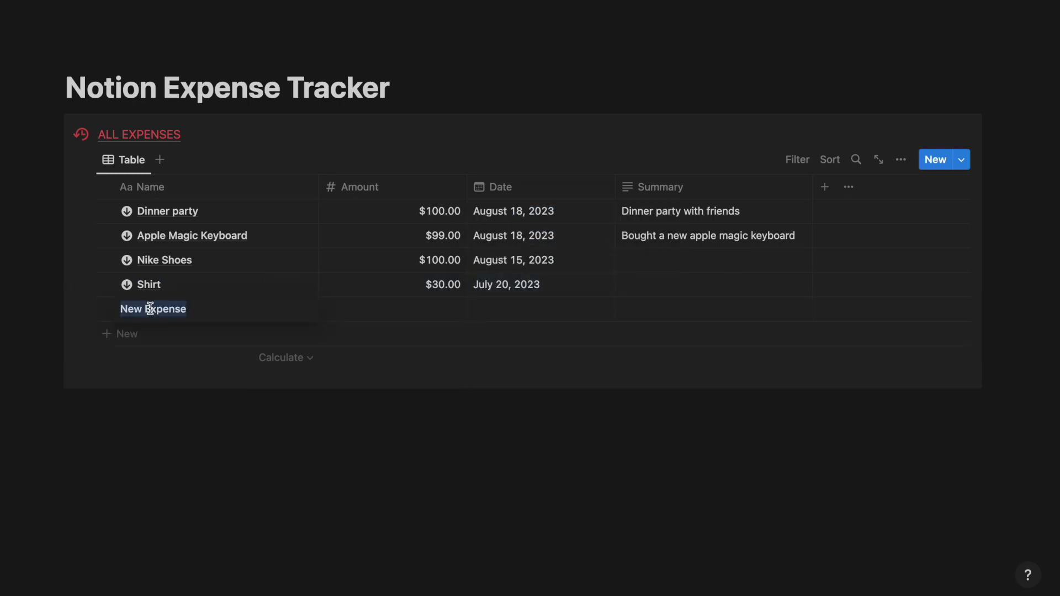
{"action": "type", "text": "Apple"}
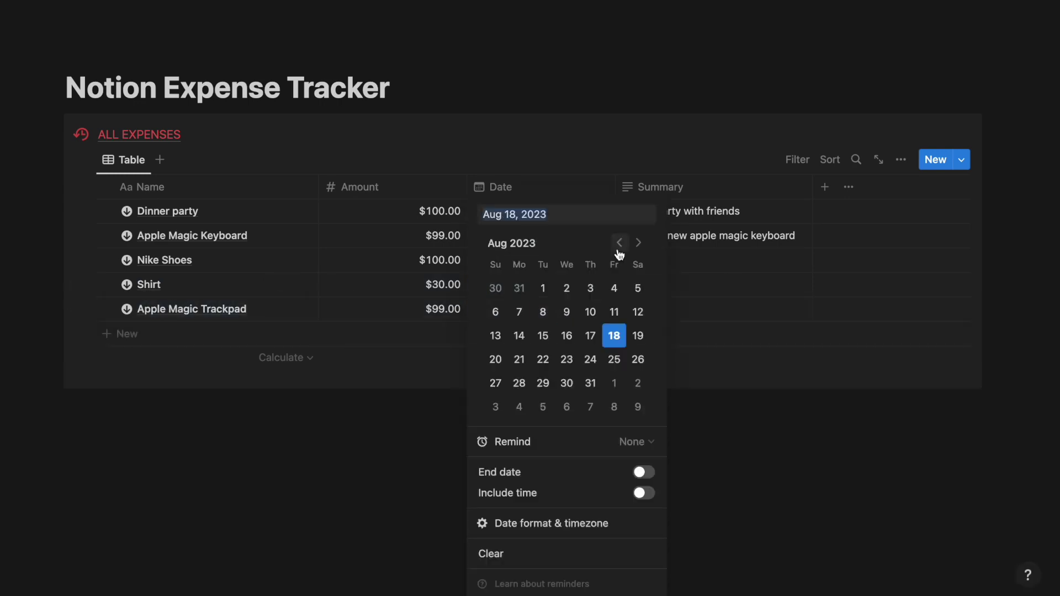
{"action": "left_click", "coordinate": [739, 320]}
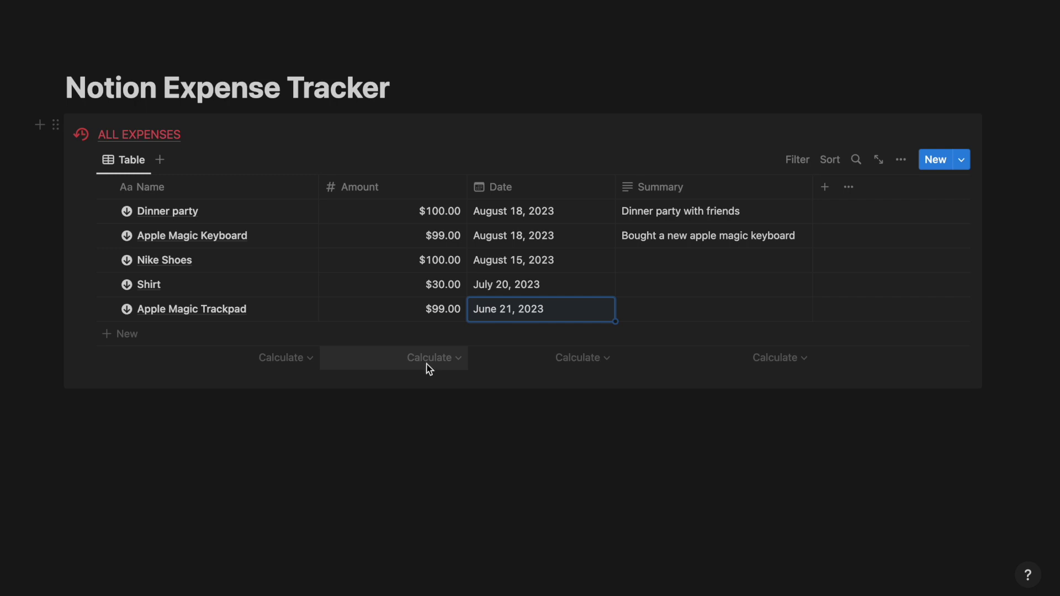
- Set the Amount column's calculation to Sum, totalling $428.00
{"action": "left_click", "coordinate": [429, 359]}
{"action": "key", "text": "Escape"}
{"action": "left_click", "coordinate": [110, 418]}
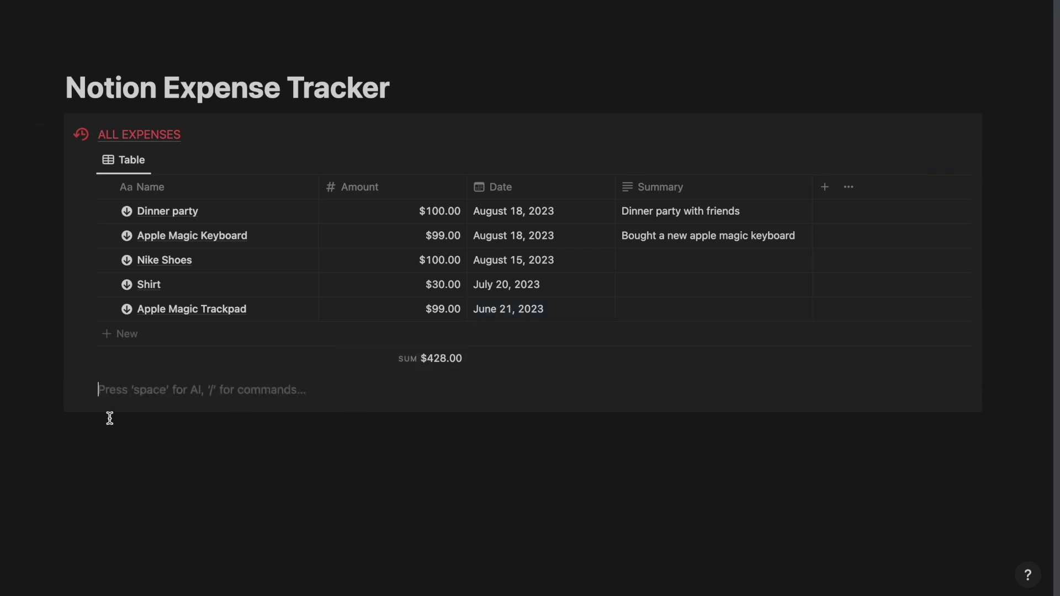
- Add a CATEGORIES callout under the title, underlined and coloured blue
{"action": "left_click", "coordinate": [407, 97]}
{"action": "key", "text": "Return"}
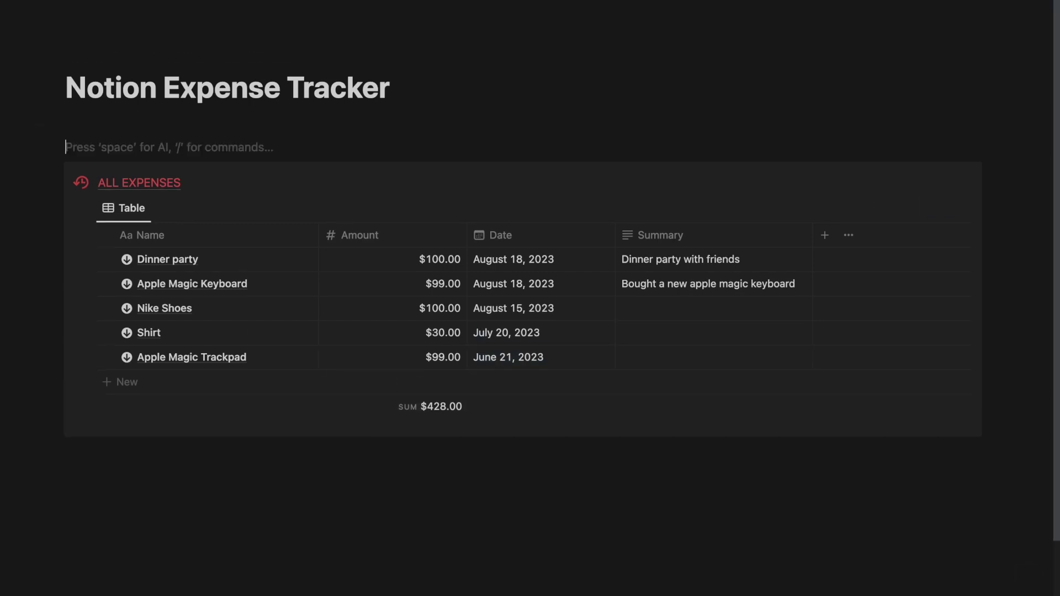
{"action": "type", "text": "/cal"}
{"action": "key", "text": "Return"}
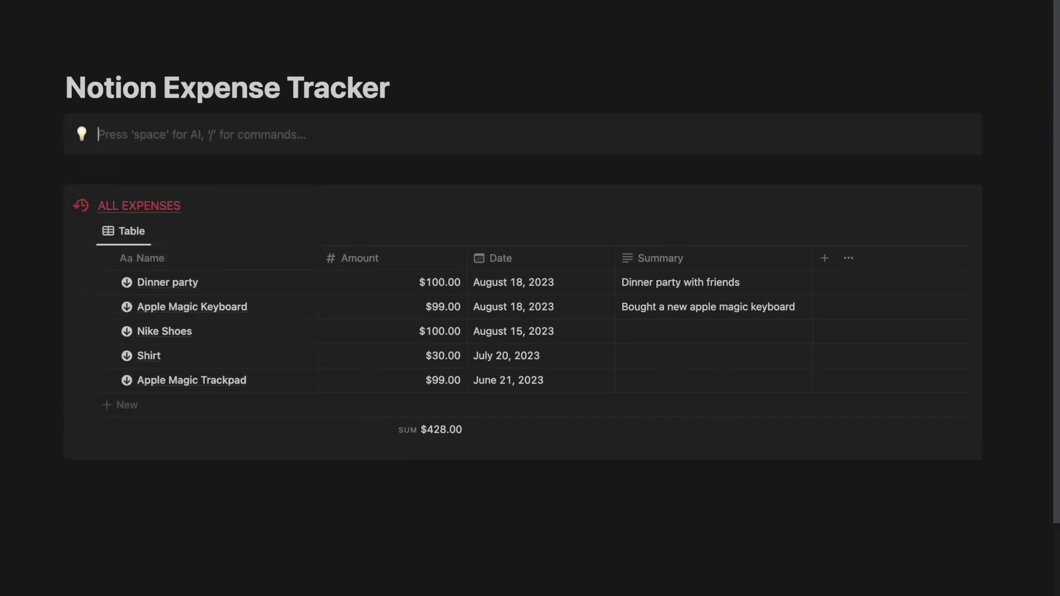
{"action": "type", "text": "CATEGORIES"}
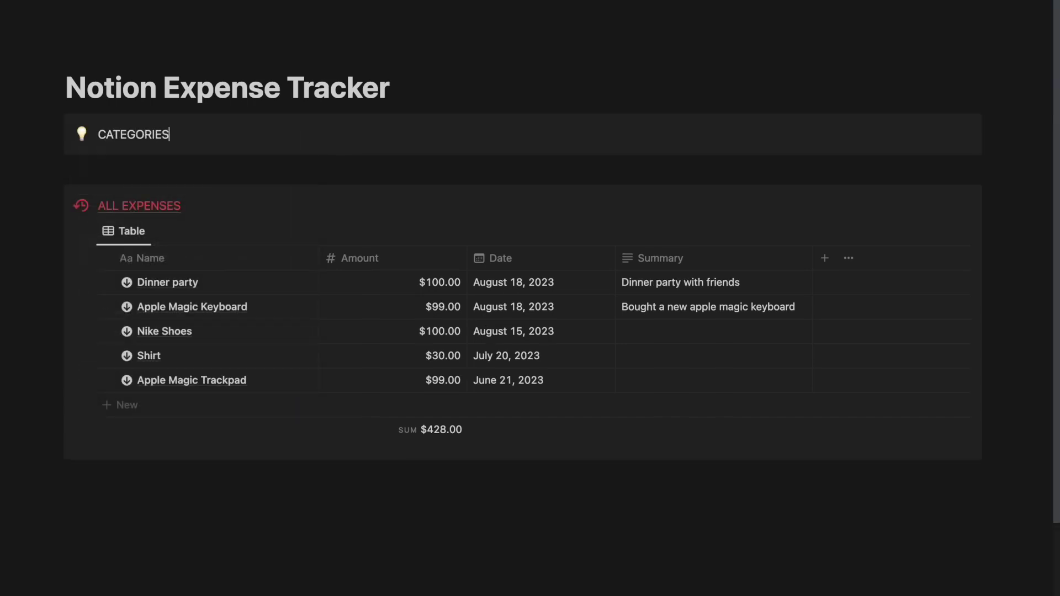
{"action": "double_click", "coordinate": [149, 135]}
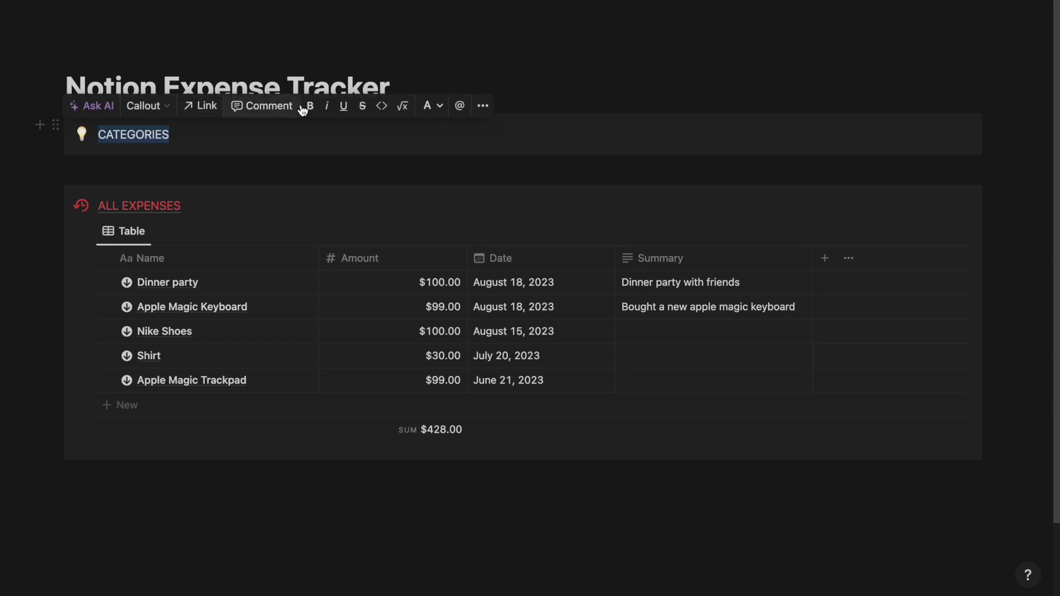
{"action": "left_click", "coordinate": [346, 106]}
{"action": "left_click", "coordinate": [433, 106]}
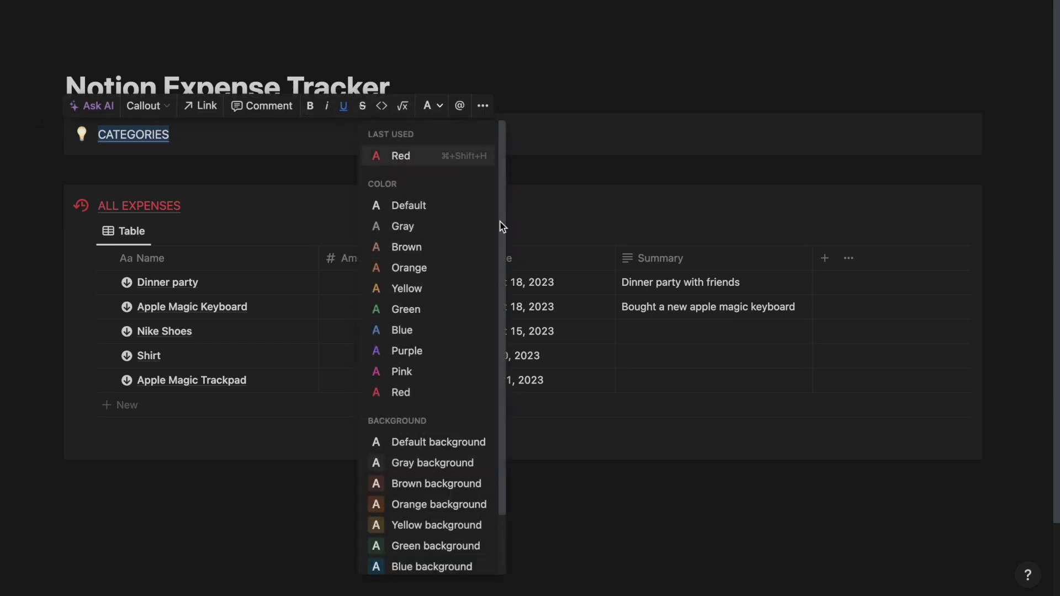
{"action": "left_click", "coordinate": [435, 329]}
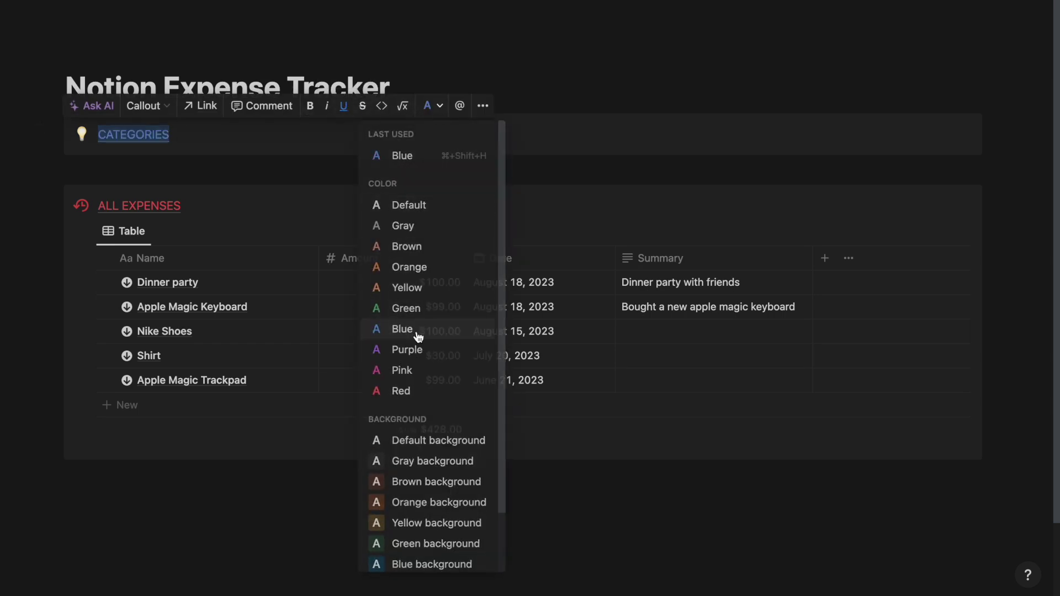
- Give the CATEGORIES callout a blue rectangle-stack icon
{"action": "left_click", "coordinate": [82, 135]}
{"action": "left_click", "coordinate": [69, 161]}
{"action": "left_click", "coordinate": [285, 197]}
{"action": "left_click", "coordinate": [261, 250]}
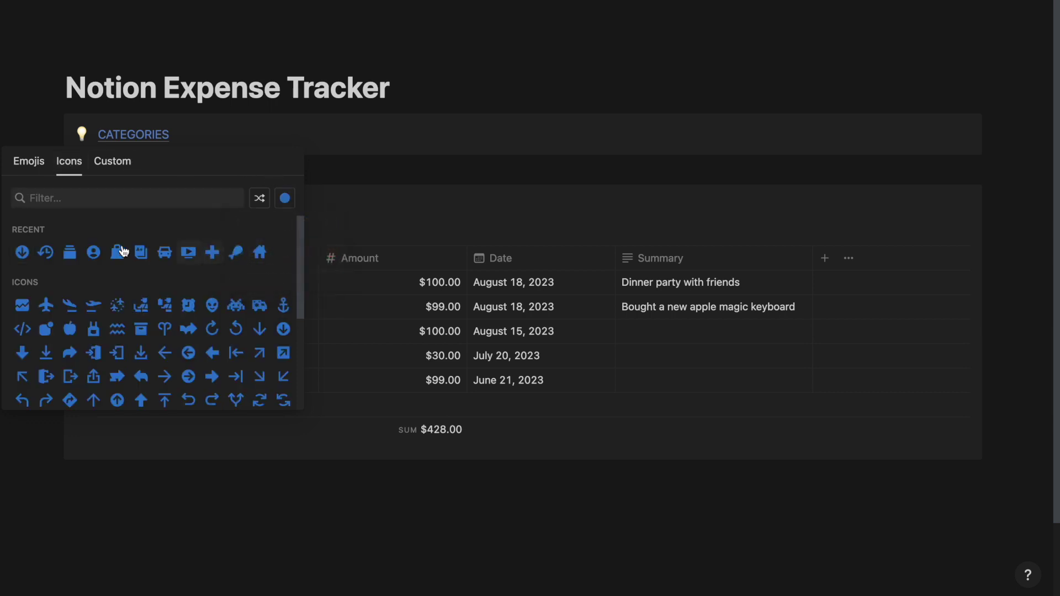
{"action": "left_click", "coordinate": [69, 253]}
- Insert a divider below the CATEGORIES callout
{"action": "left_click", "coordinate": [166, 169]}
{"action": "key", "text": "Return"}
{"action": "type", "text": "/divi"}
{"action": "key", "text": "Return"}
{"action": "left_click", "coordinate": [107, 174]}
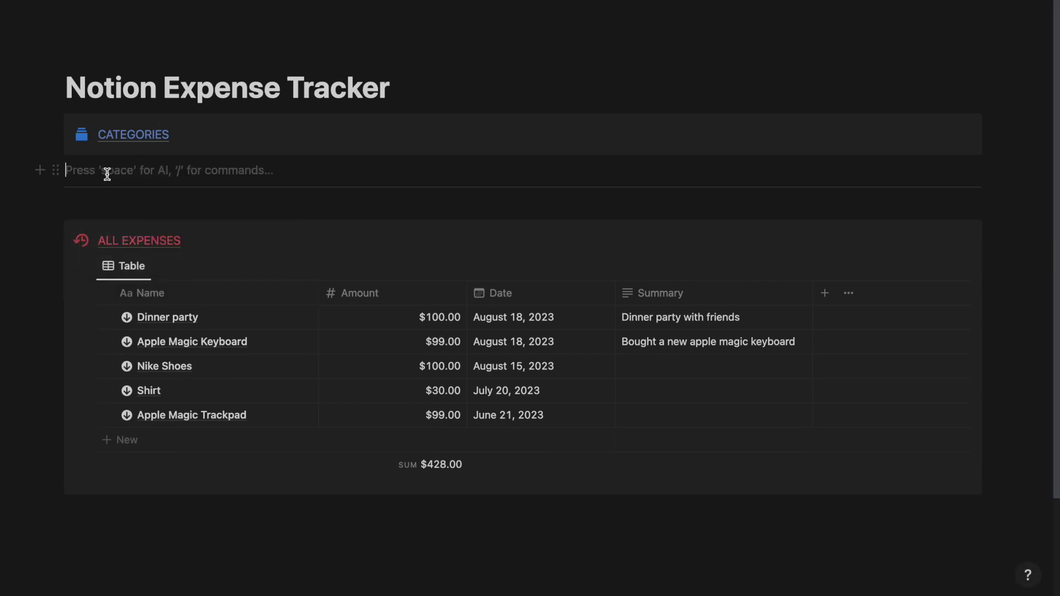
- Insert an inline Categories database with its title hidden and pages opening in center peek
{"action": "type", "text": "/data"}
{"action": "key", "text": "Return"}
{"action": "type", "text": "C"}
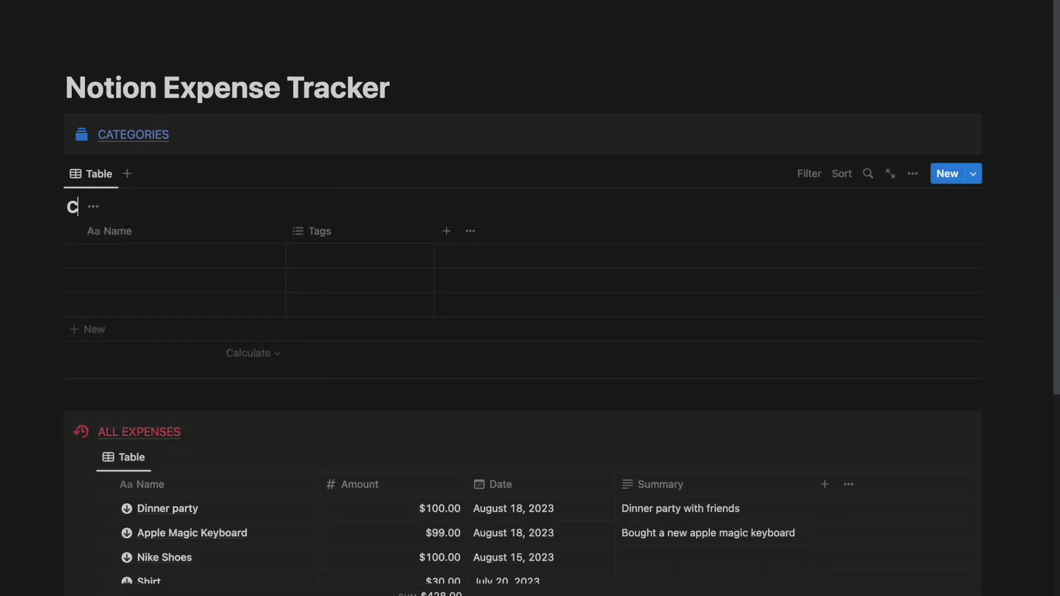
{"action": "type", "text": "ategories"}
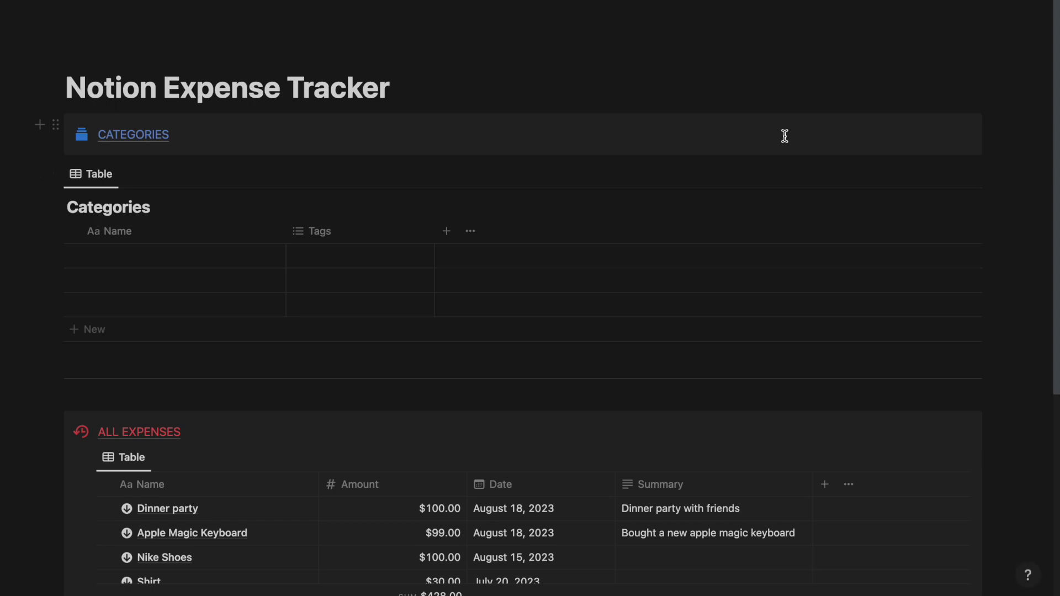
{"action": "left_click", "coordinate": [911, 180]}
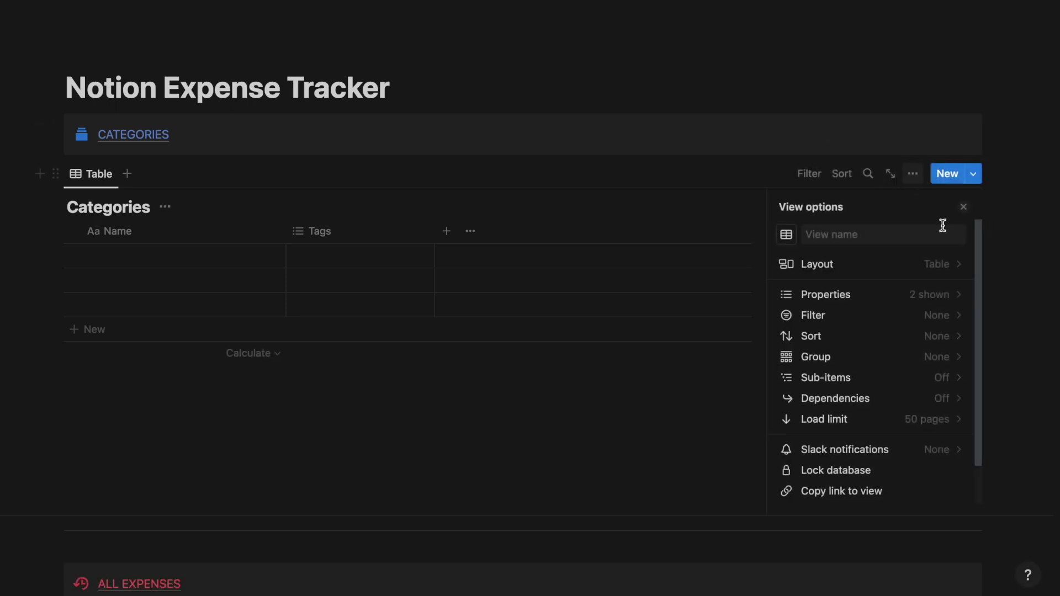
{"action": "left_click", "coordinate": [912, 263]}
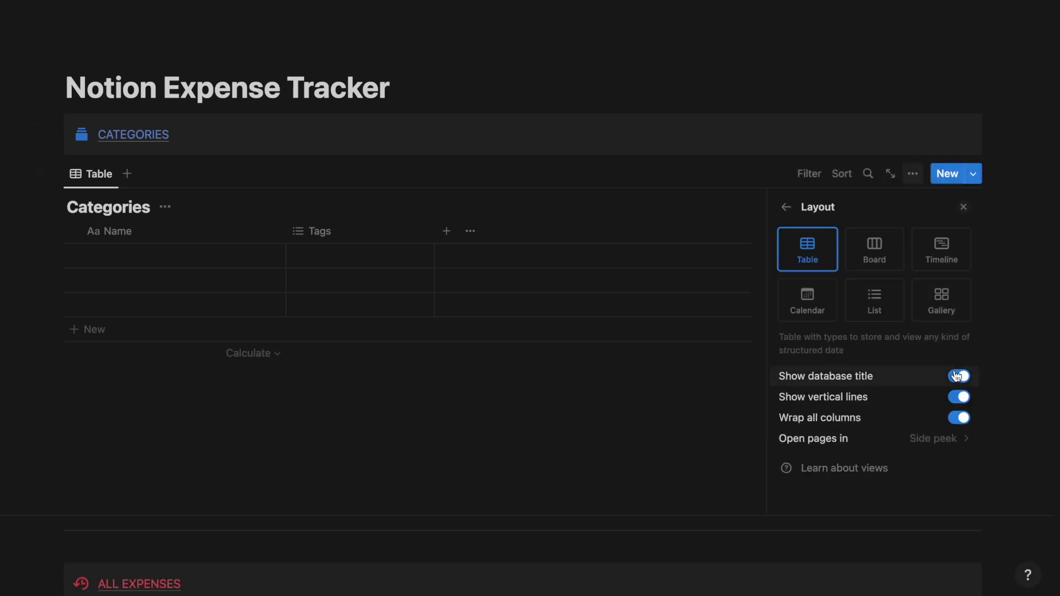
{"action": "left_click", "coordinate": [957, 376]}
{"action": "left_click", "coordinate": [918, 439]}
{"action": "left_click", "coordinate": [871, 371]}
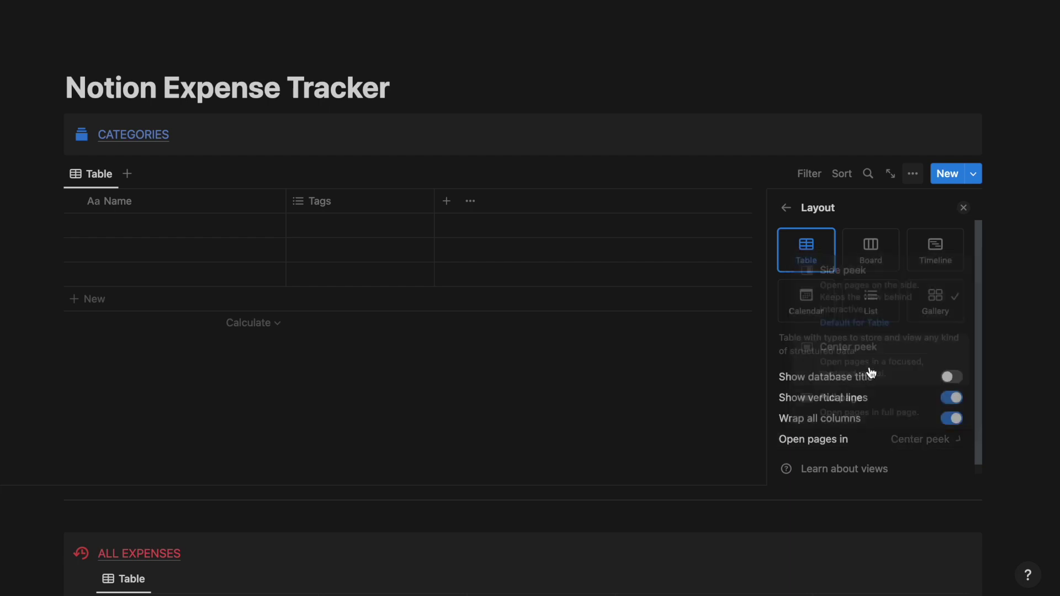
{"action": "left_click", "coordinate": [964, 207]}
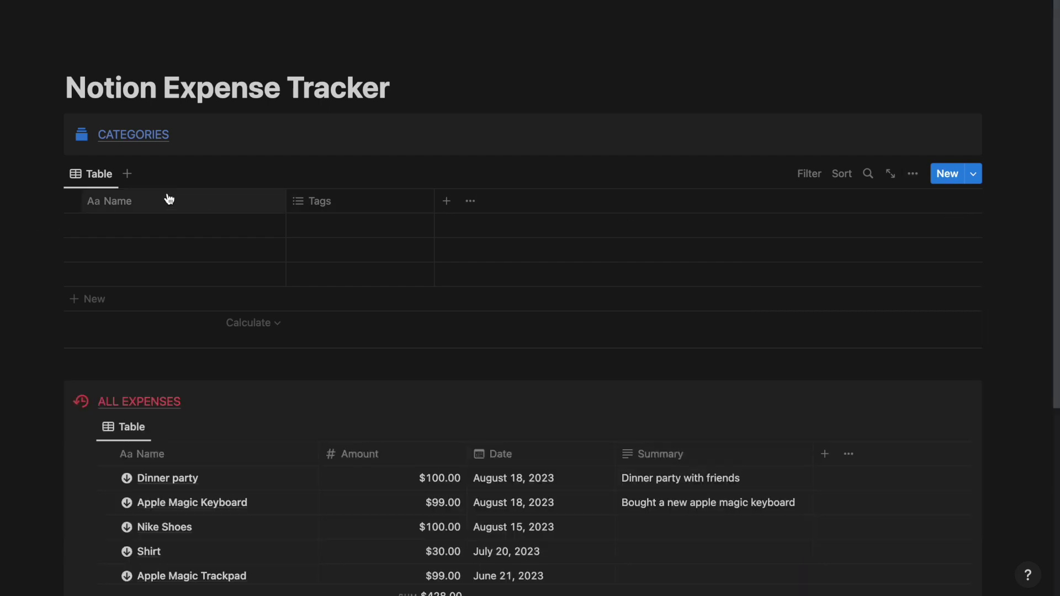
- Move it into the CATEGORIES callout, then delete the Tags column and three empty rows
{"action": "left_click_drag", "start_coordinate": [52, 175], "coordinate": [133, 146]}
{"action": "left_click", "coordinate": [358, 190]}
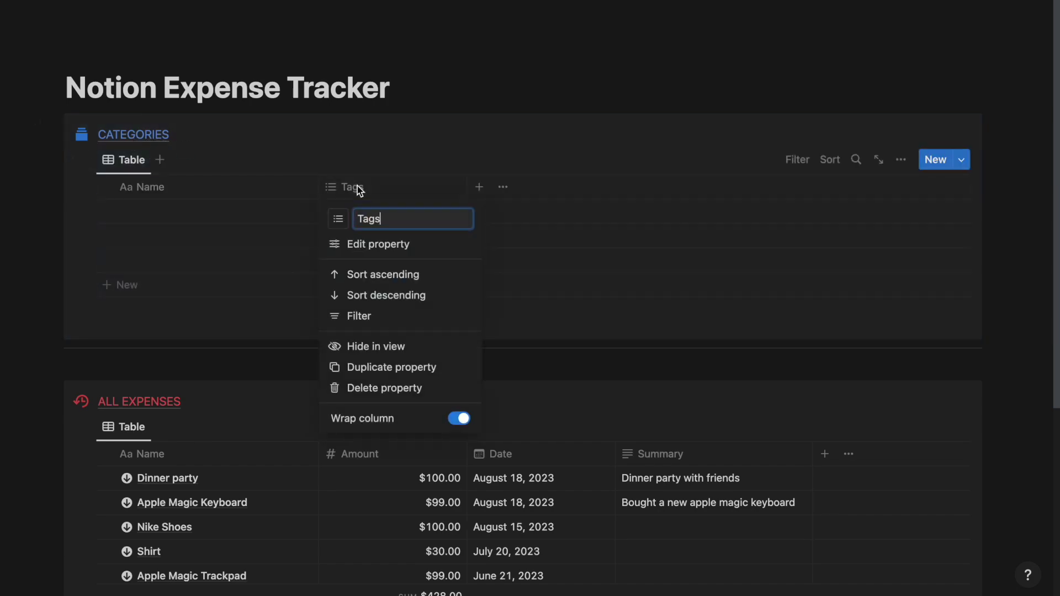
{"action": "left_click", "coordinate": [344, 389]}
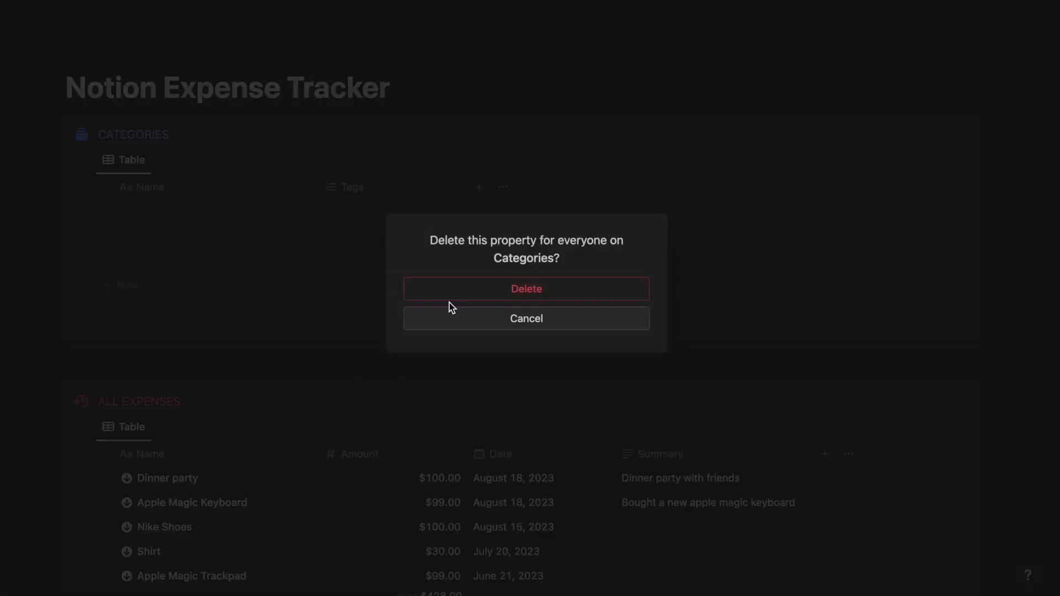
{"action": "left_click", "coordinate": [513, 292]}
{"action": "left_click", "coordinate": [106, 211]}
{"action": "left_click", "coordinate": [106, 235]}
{"action": "left_click", "coordinate": [107, 260]}
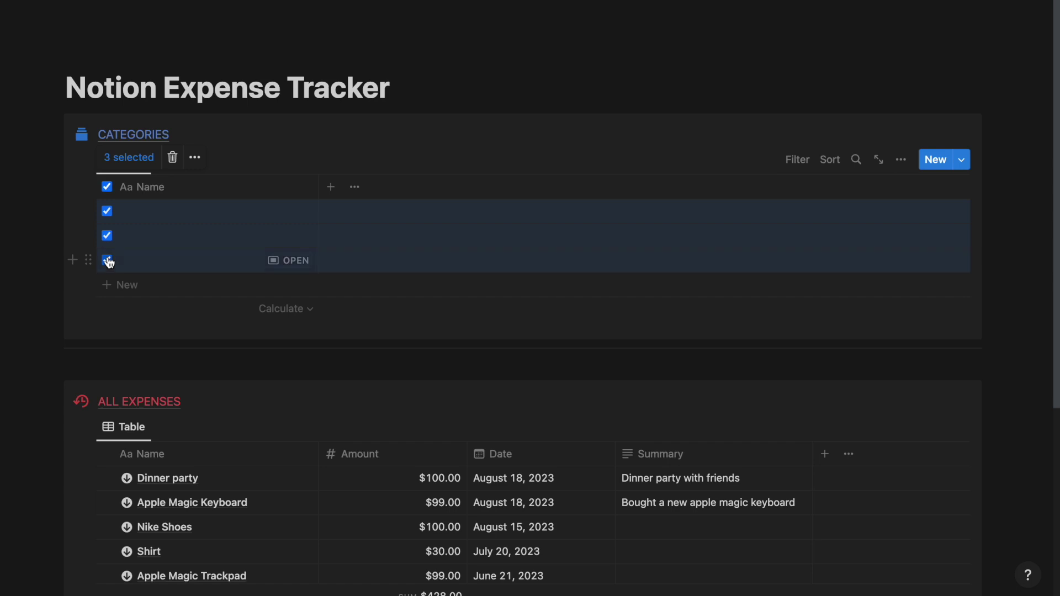
{"action": "key", "text": "Delete"}
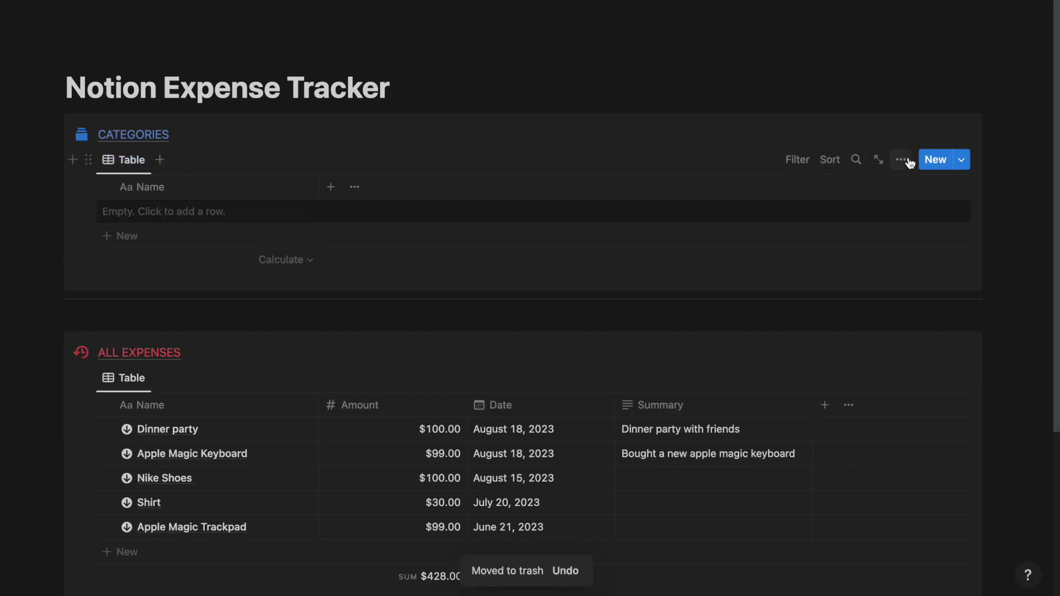
- Create a New Category template with a grey rectangle-stack icon
{"action": "left_click", "coordinate": [962, 160]}
{"action": "left_click", "coordinate": [845, 255]}
{"action": "type", "text": "New Category"}
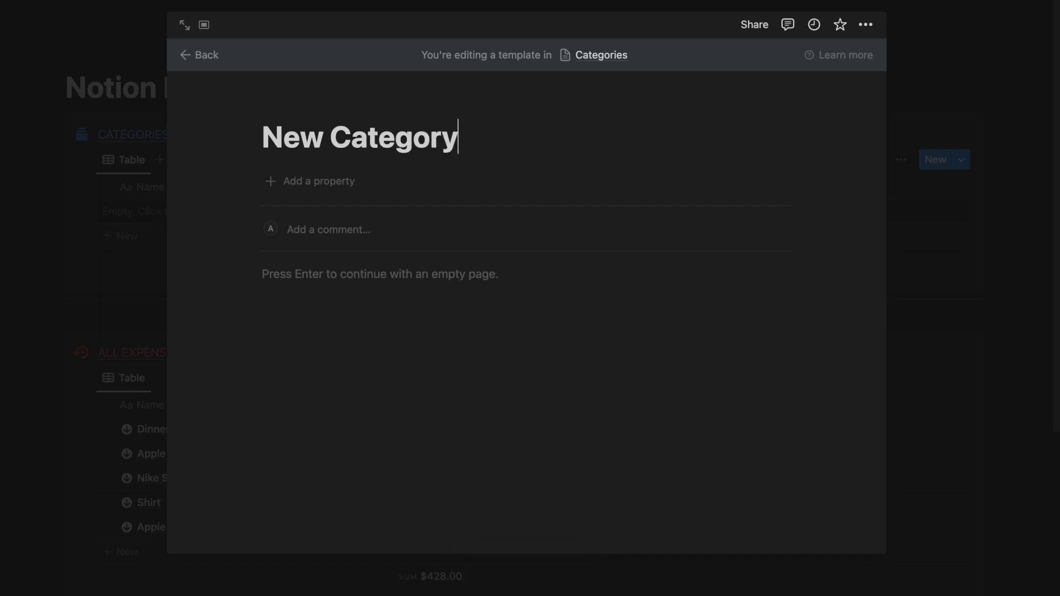
{"action": "left_click", "coordinate": [291, 109]}
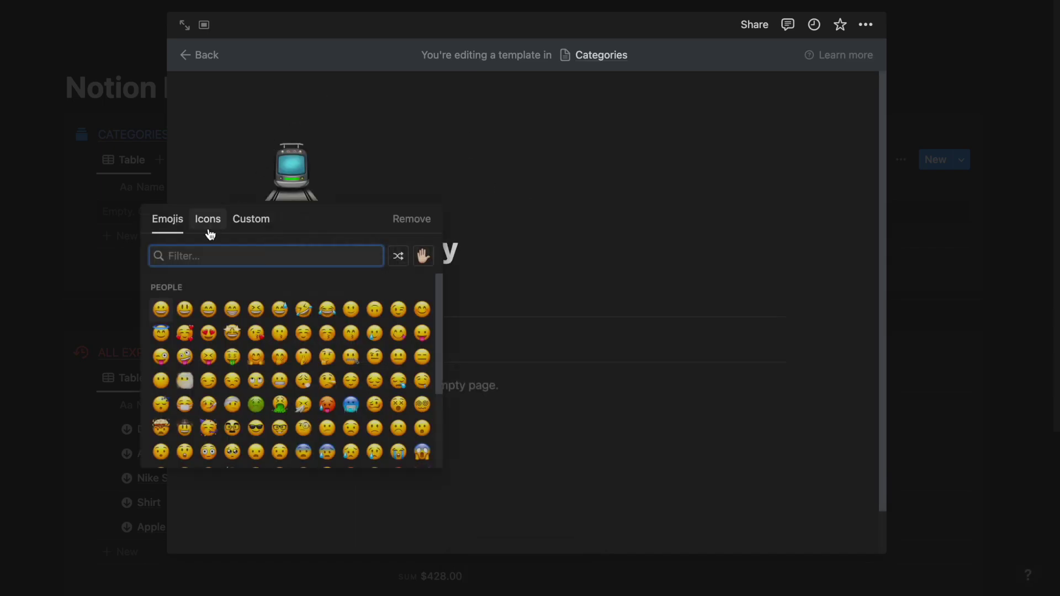
{"action": "left_click", "coordinate": [208, 219]}
{"action": "left_click", "coordinate": [423, 256]}
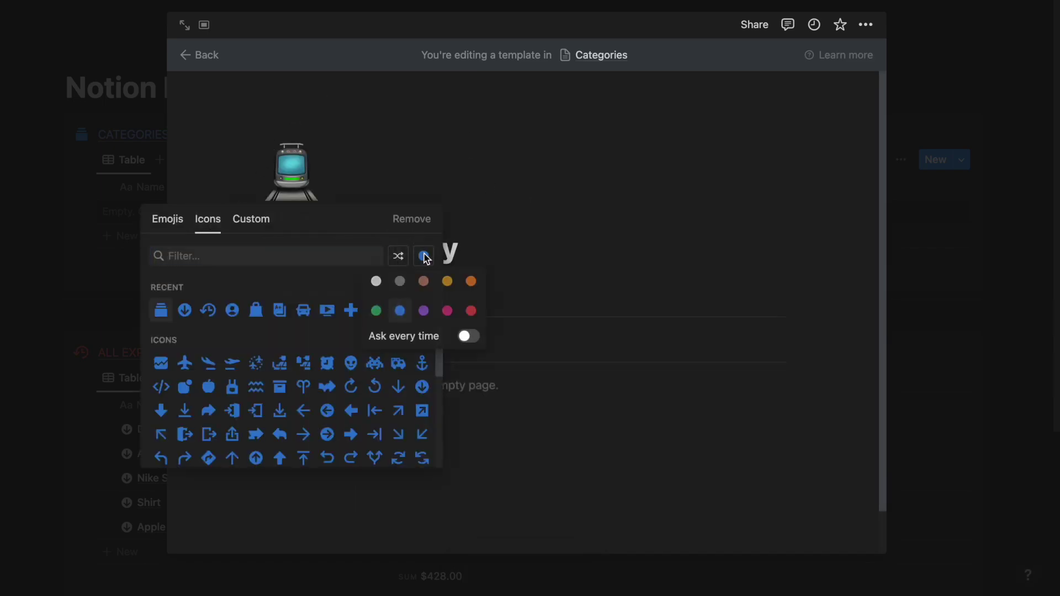
{"action": "left_click", "coordinate": [376, 281]}
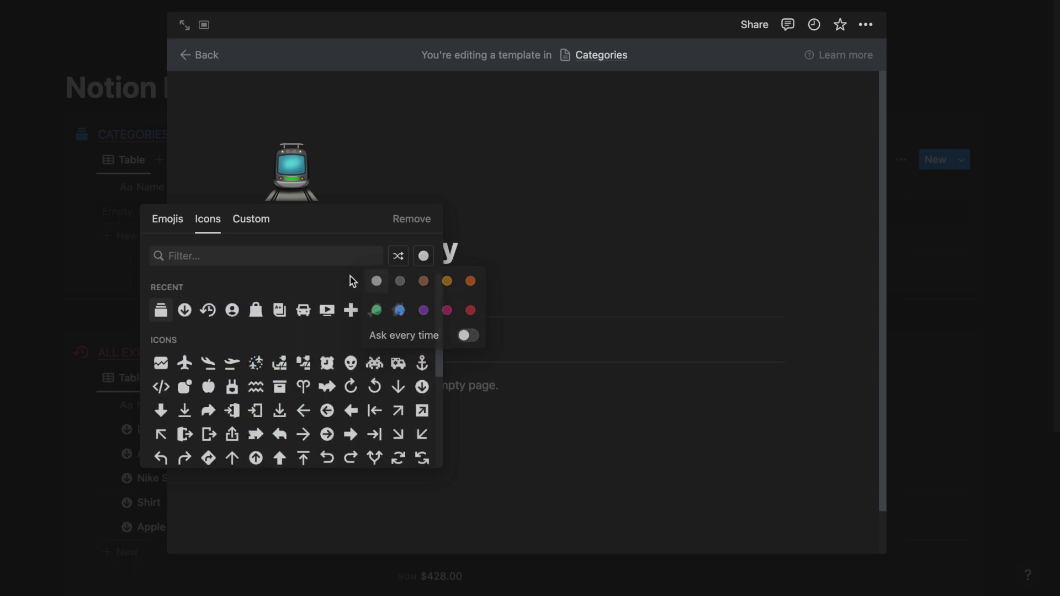
{"action": "left_click", "coordinate": [161, 310]}
{"action": "left_click", "coordinate": [928, 207]}
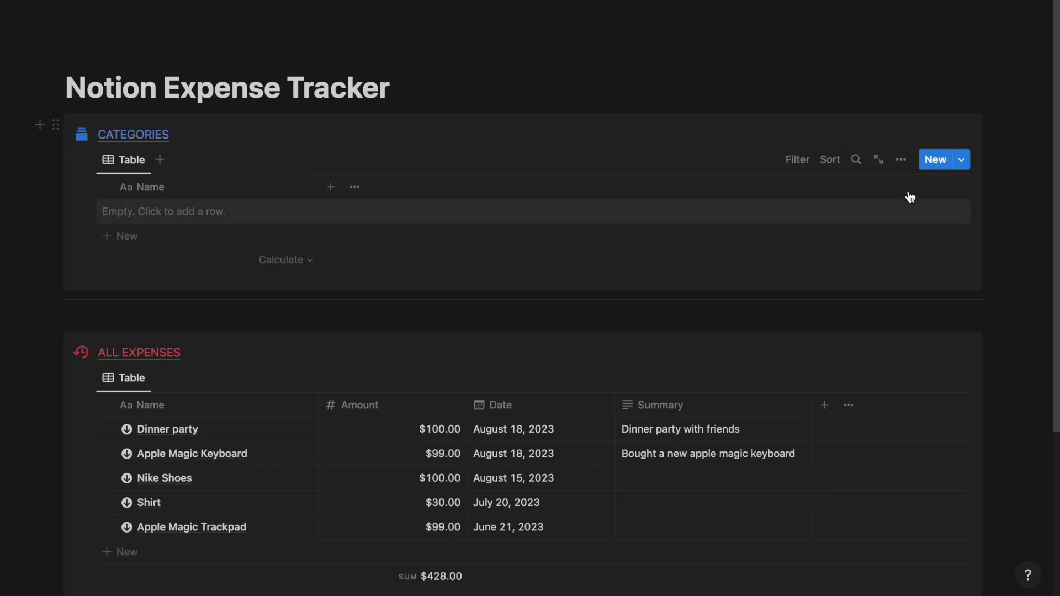
- Make New Category the default for all views and add a row from it
{"action": "left_click", "coordinate": [962, 162]}
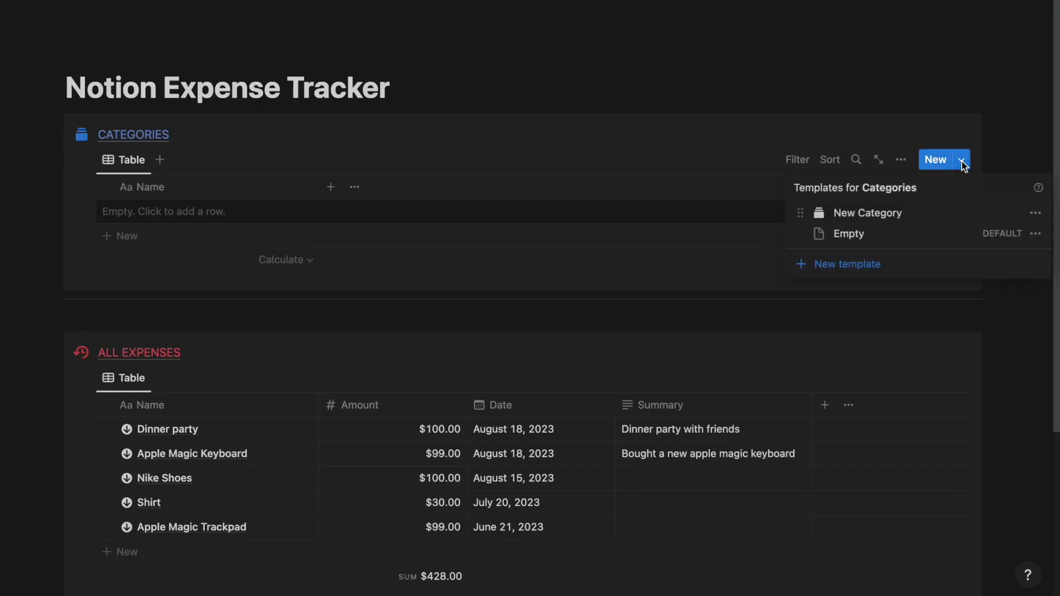
{"action": "left_click", "coordinate": [1036, 215]}
{"action": "left_click", "coordinate": [945, 193]}
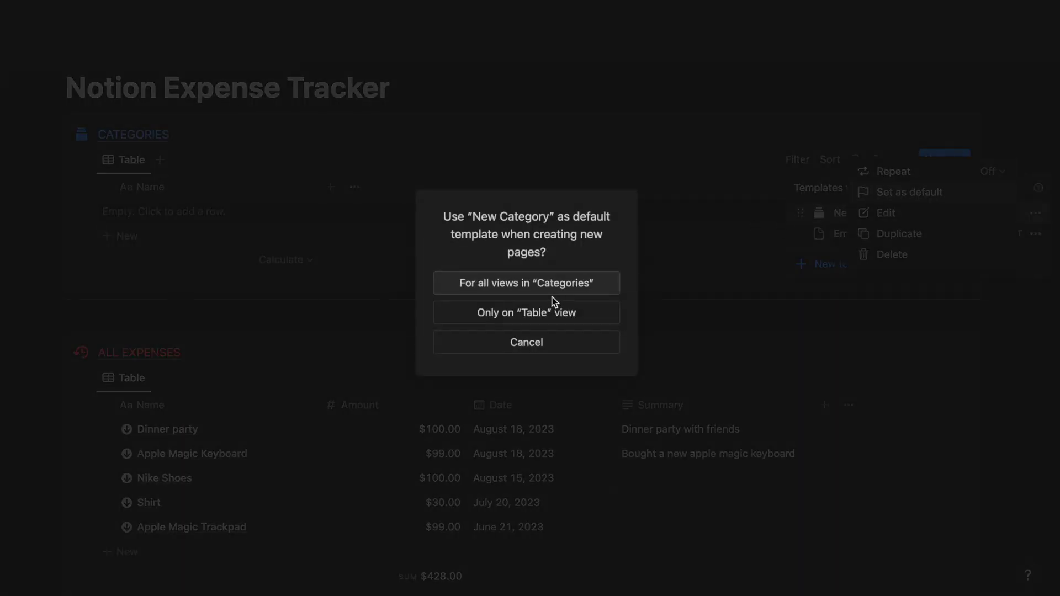
{"action": "left_click", "coordinate": [529, 282]}
{"action": "left_click", "coordinate": [111, 312]}
{"action": "left_click", "coordinate": [111, 312]}
{"action": "key", "text": "Escape"}
{"action": "left_click", "coordinate": [149, 236]}
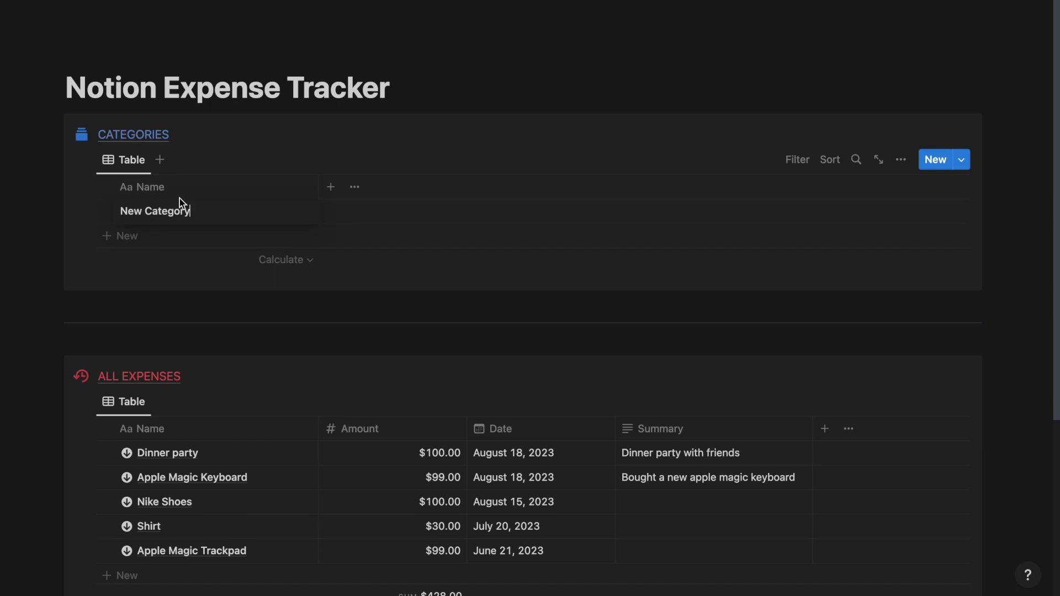
- Add Home & Utilities with a house icon and Food & Drink with a wrench icon
{"action": "type", "text": "Home & Utilities"}
{"action": "key", "text": "Return"}
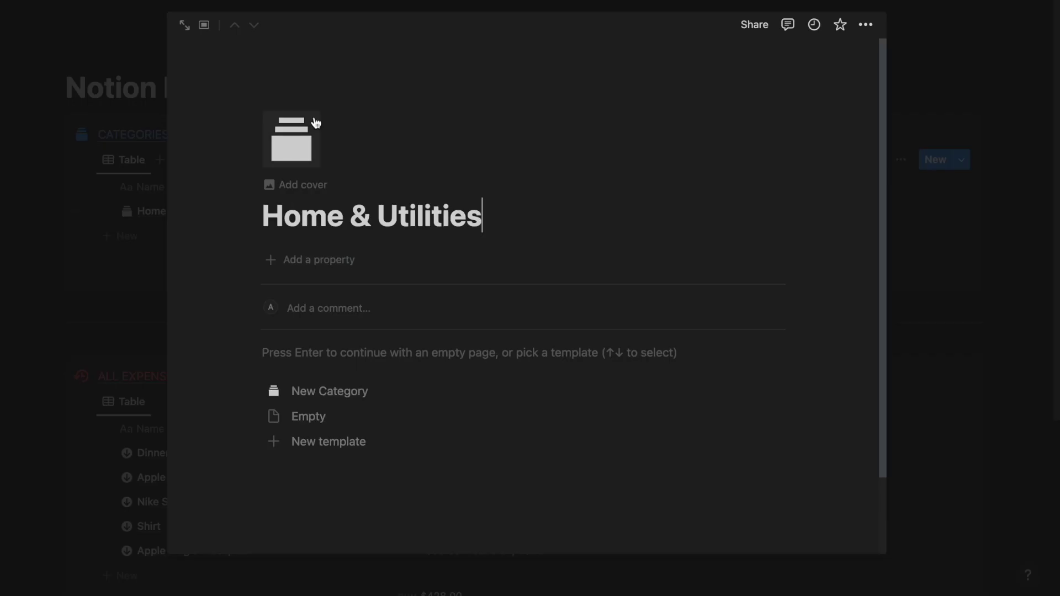
{"action": "left_click", "coordinate": [291, 140]}
{"action": "left_click", "coordinate": [399, 278]}
{"action": "type", "text": "Food & Drink"}
{"action": "key", "text": "Return"}
{"action": "left_click", "coordinate": [376, 277]}
- Add Health & Wellbeing with a plus icon and Entertainment with its icon
{"action": "key", "text": "Escape"}
{"action": "left_click", "coordinate": [127, 285]}
{"action": "type", "text": "Health & Wellbeing"}
{"action": "key", "text": "Escape"}
{"action": "left_click", "coordinate": [291, 139]}
{"action": "key", "text": "Escape"}
{"action": "left_click", "coordinate": [126, 285]}
{"action": "type", "text": "Entertainment"}
{"action": "key", "text": "Return"}
{"action": "left_click", "coordinate": [291, 139]}
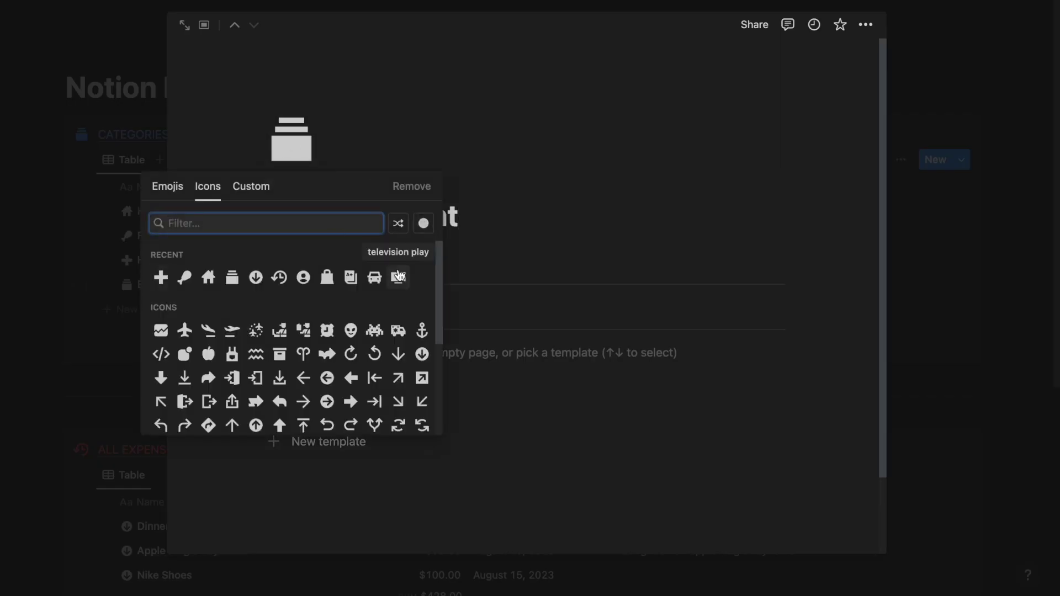
- Add Transportation with a car icon and Education with its icon
{"action": "left_click", "coordinate": [127, 310]}
{"action": "type", "text": "Transportation"}
{"action": "key", "text": "Return"}
{"action": "left_click", "coordinate": [126, 334]}
{"action": "type", "text": "Education"}
{"action": "key", "text": "Return"}
{"action": "left_click", "coordinate": [127, 358]}
- Add Shopping with a bag icon and a final Personal category row
{"action": "key", "text": "ctrl+a"}
{"action": "type", "text": "Shopping"}
{"action": "key", "text": "Return"}
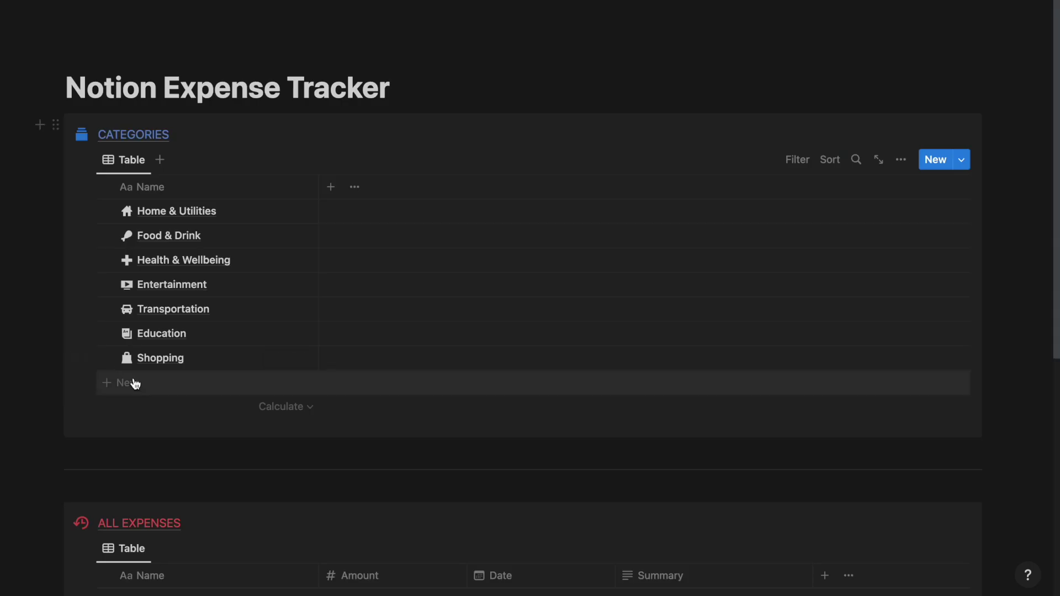
{"action": "left_click", "coordinate": [111, 381]}
{"action": "type", "text": "Personal"}
{"action": "key", "text": "Return"}
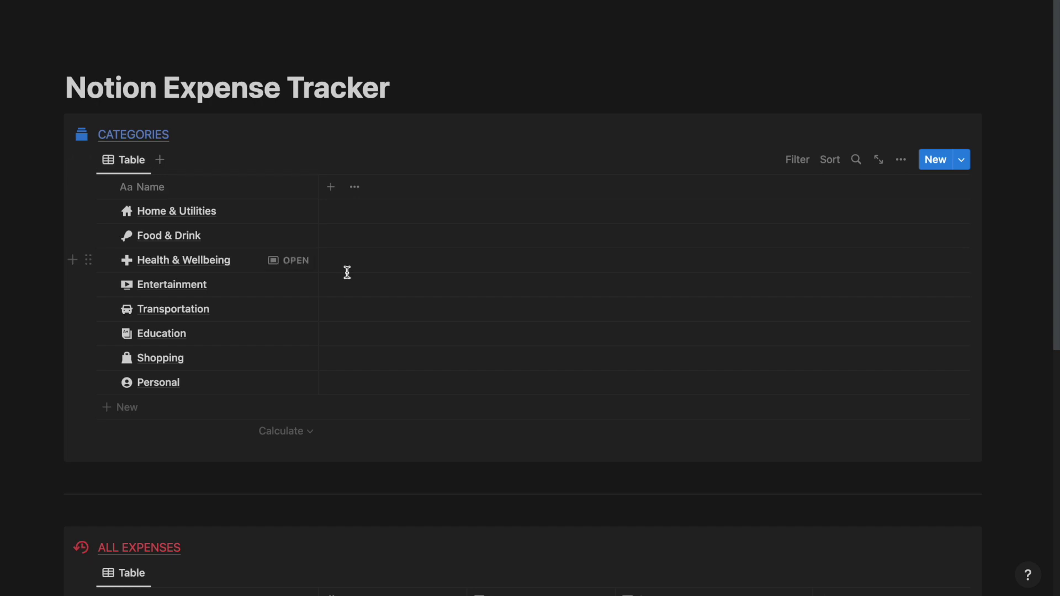
{"action": "left_click", "coordinate": [901, 159]}
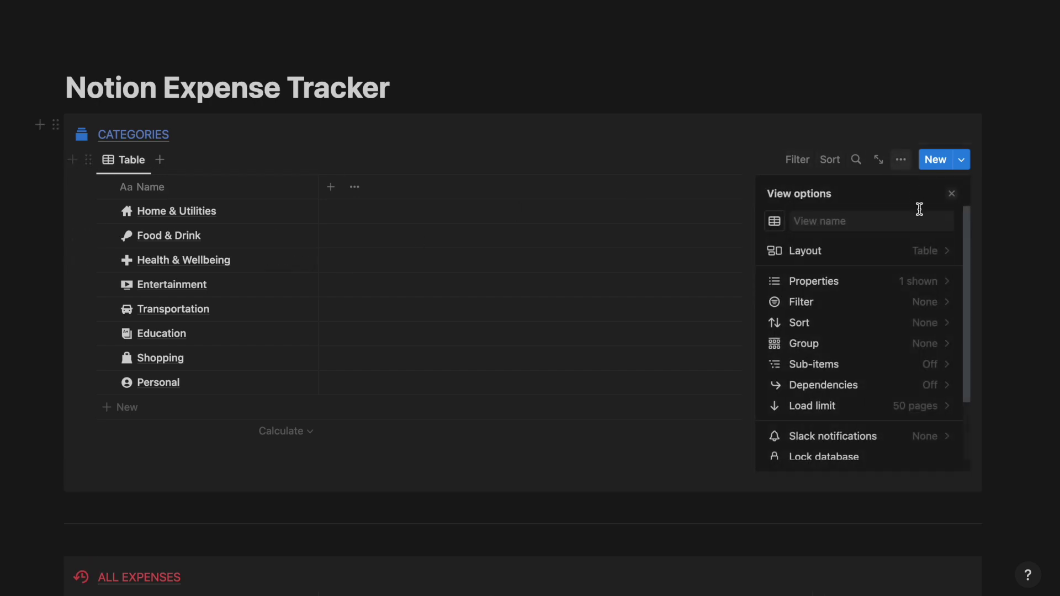
- Switch the Categories view to Gallery layout with card preview None and card size Small
{"action": "left_click", "coordinate": [906, 247]}
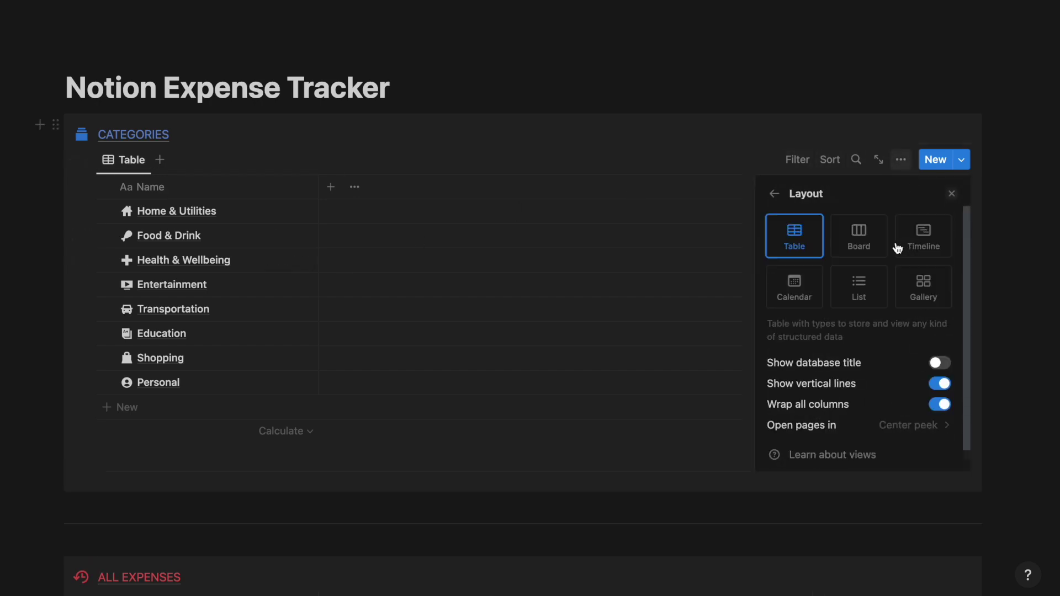
{"action": "left_click", "coordinate": [937, 289]}
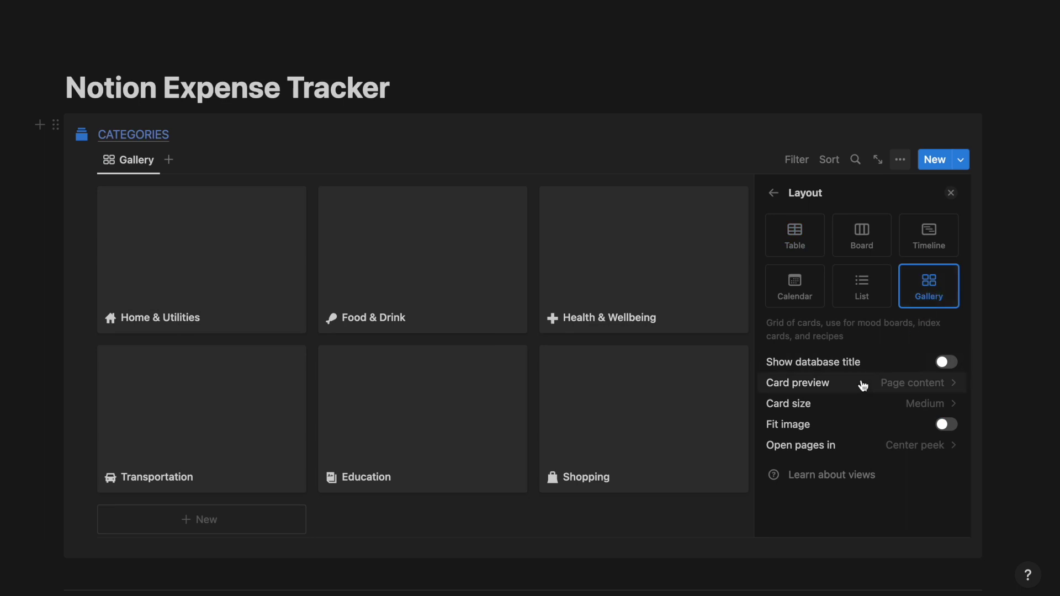
{"action": "left_click", "coordinate": [886, 386]}
{"action": "left_click", "coordinate": [832, 411]}
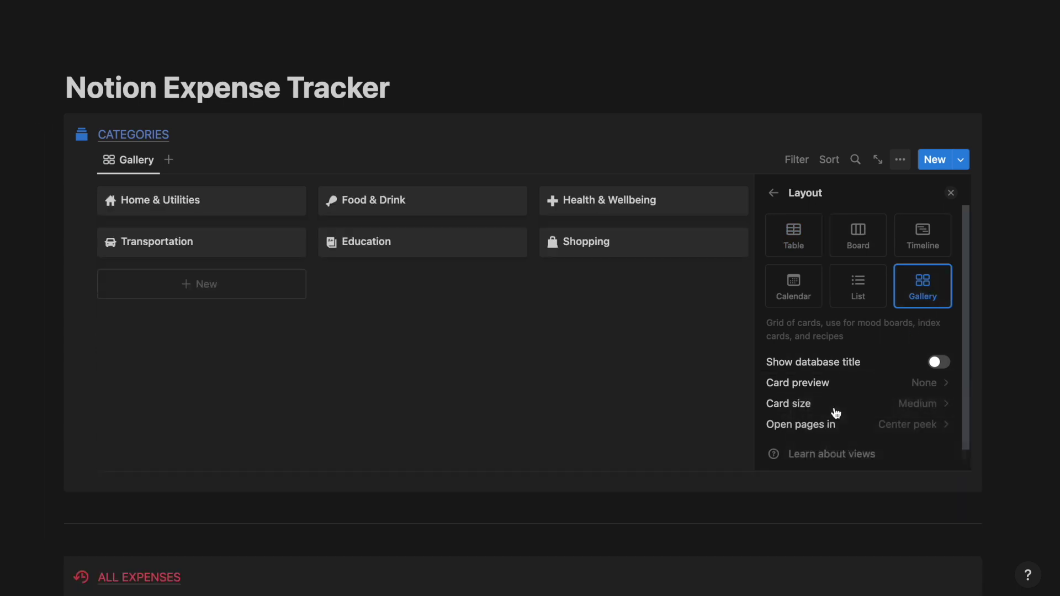
{"action": "left_click", "coordinate": [918, 409]}
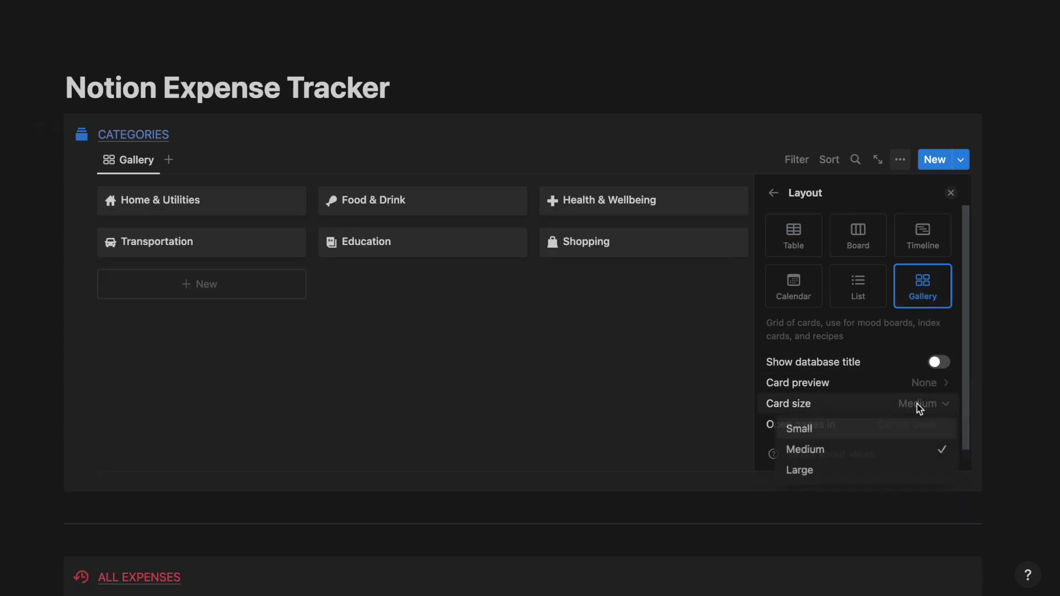
{"action": "left_click", "coordinate": [857, 432]}
{"action": "left_click", "coordinate": [951, 193]}
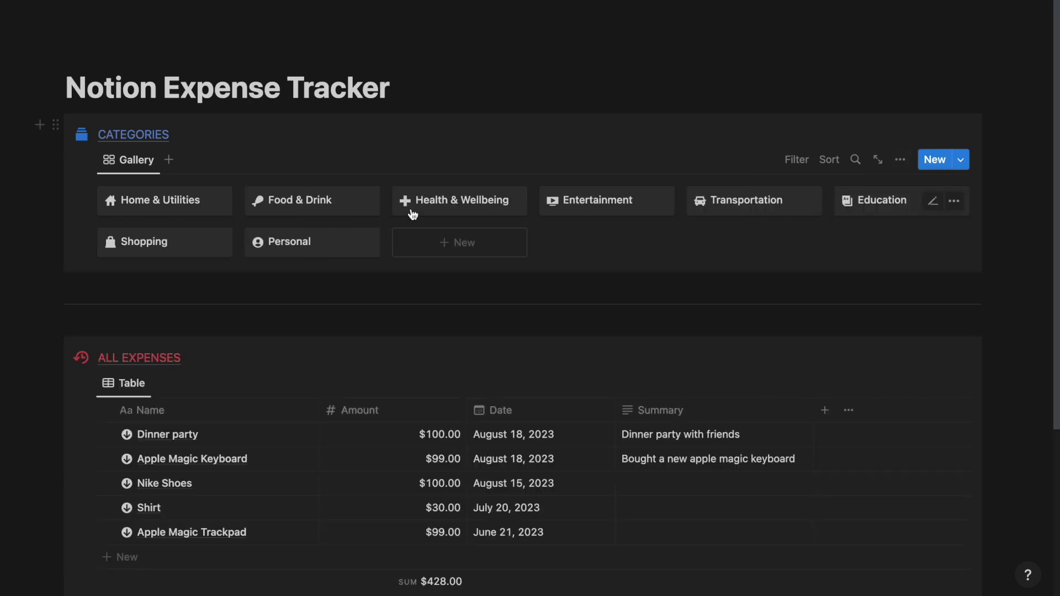
{"action": "left_click", "coordinate": [428, 97]}
{"action": "key", "text": "Return"}
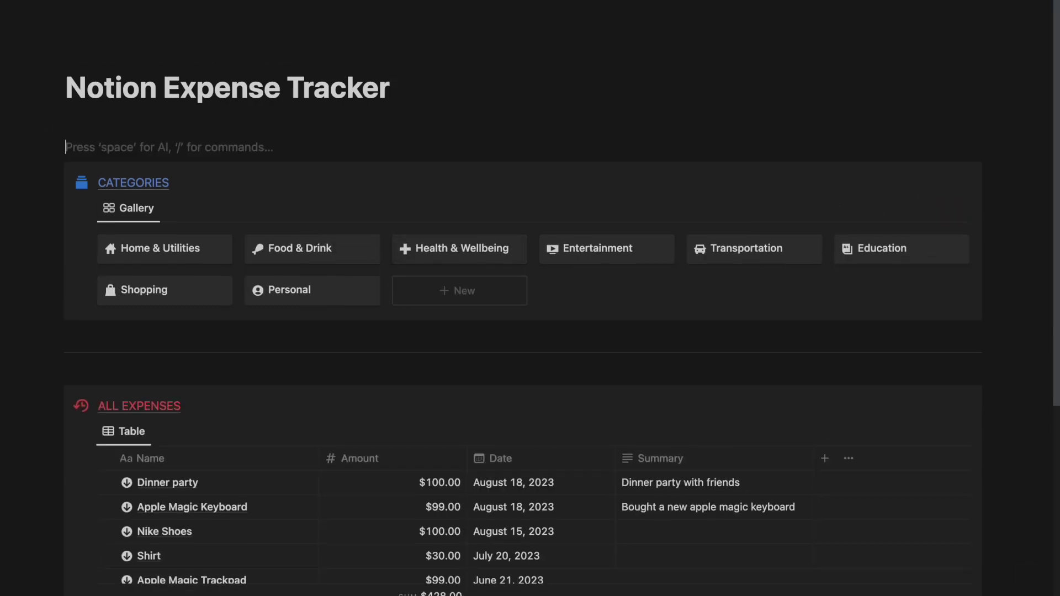
- Insert an EXPENSES callout under the title with a divider below it
{"action": "type", "text": "/cal"}
{"action": "key", "text": "Return"}
{"action": "type", "text": "EXPENSES"}
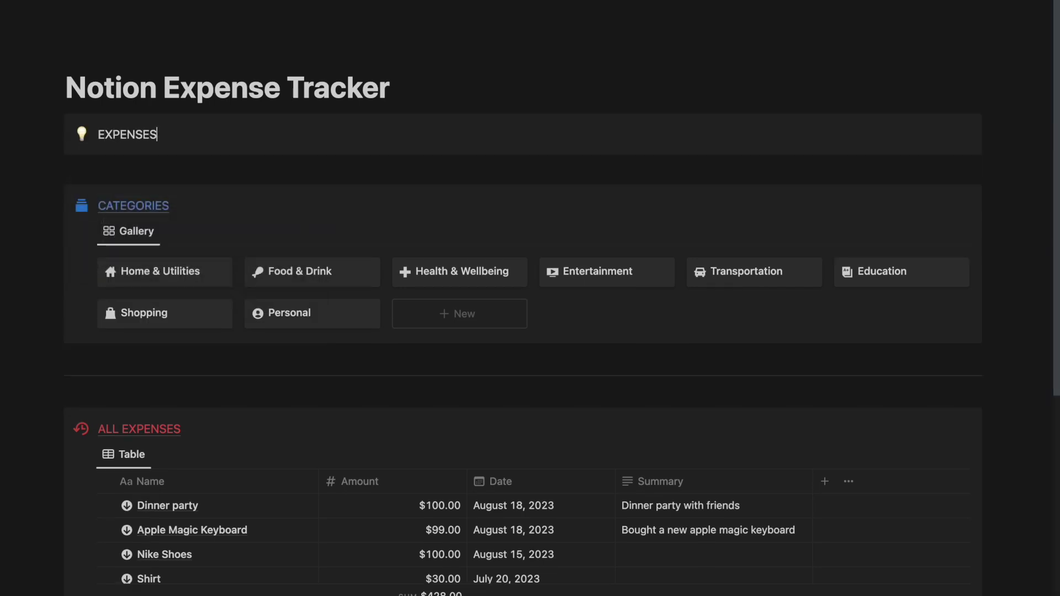
{"action": "key", "text": "Return"}
{"action": "type", "text": "/div"}
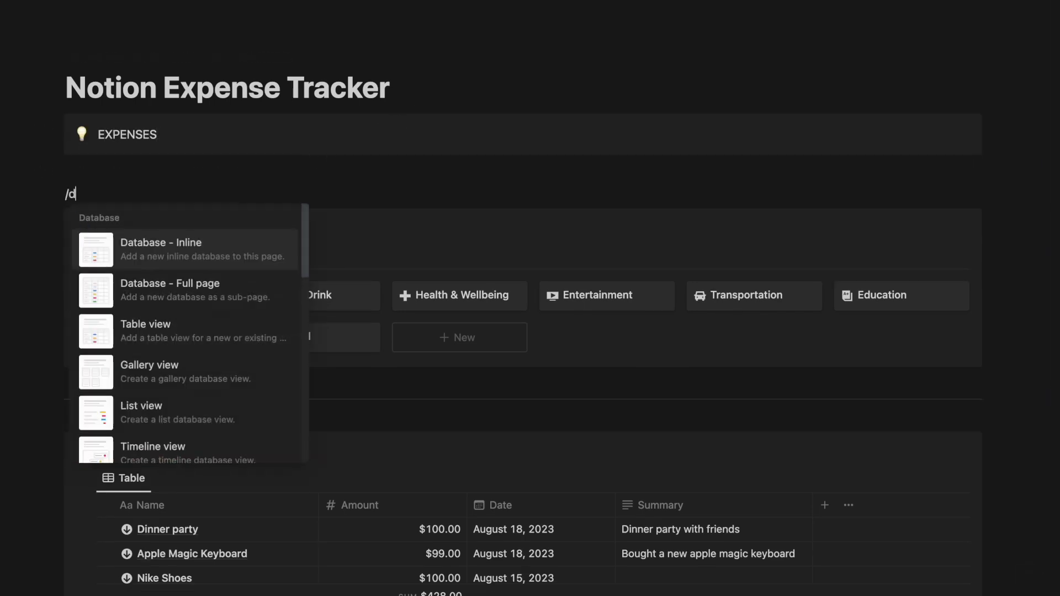
{"action": "key", "text": "Return"}
- Underline the EXPENSES text and colour it red
{"action": "double_click", "coordinate": [132, 137]}
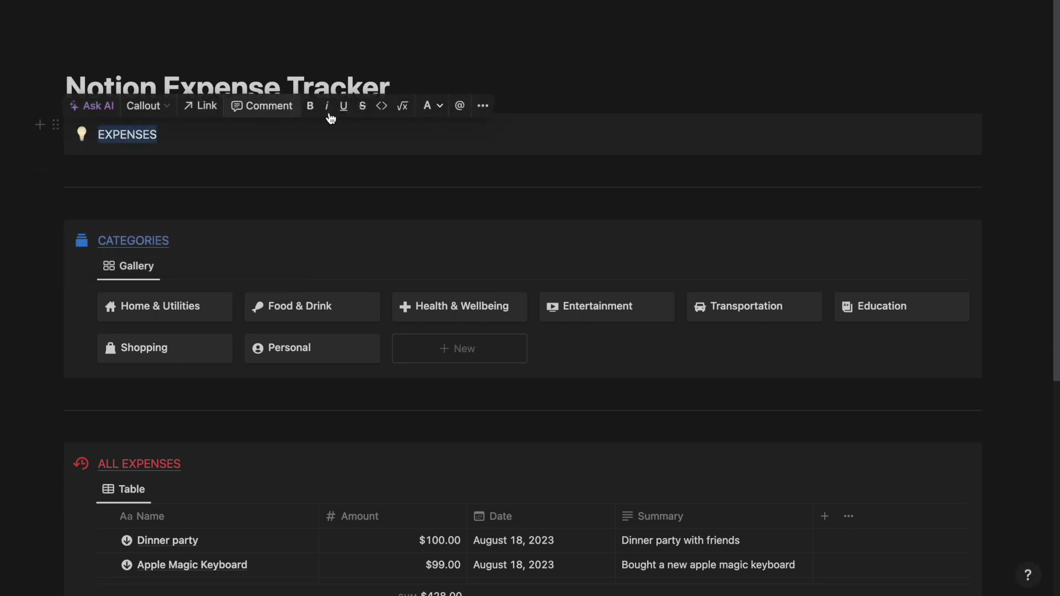
{"action": "left_click", "coordinate": [343, 106]}
{"action": "left_click", "coordinate": [433, 109]}
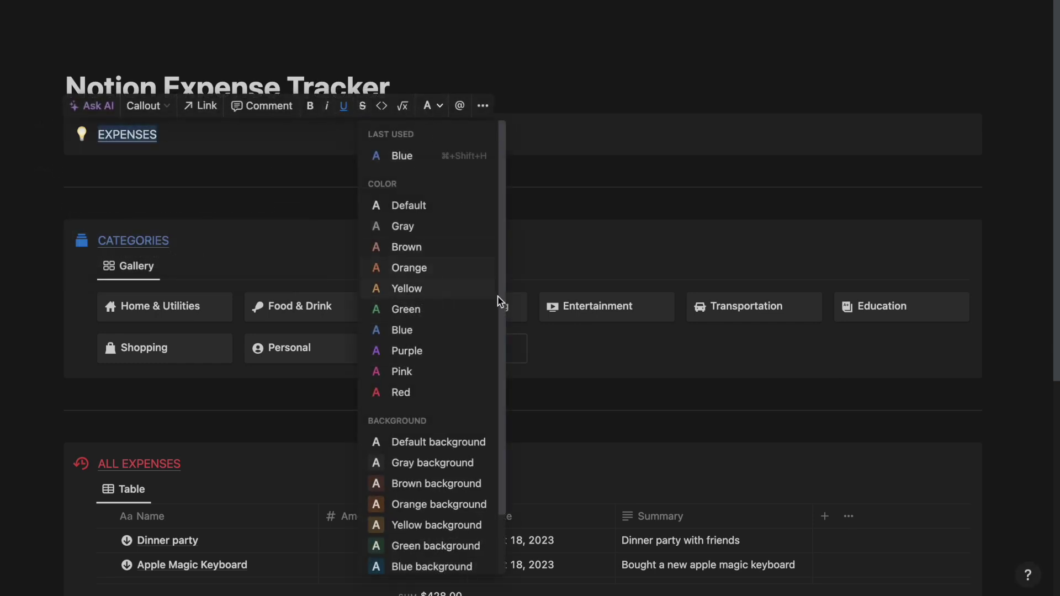
{"action": "left_click", "coordinate": [421, 395]}
- Change the callout icon to a red arrow-down-circle
{"action": "left_click", "coordinate": [82, 135]}
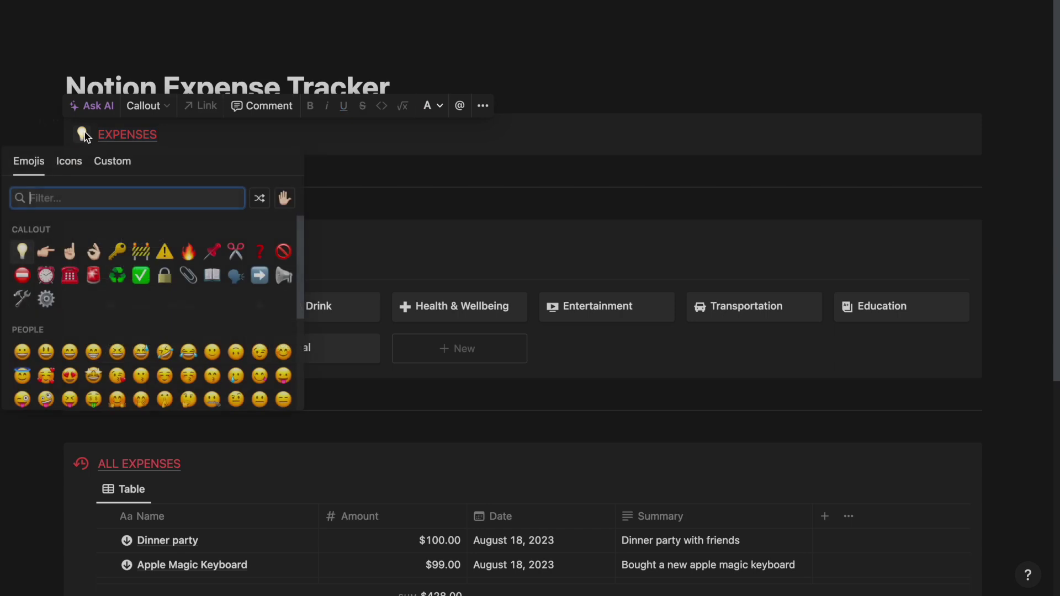
{"action": "left_click", "coordinate": [69, 161]}
{"action": "left_click", "coordinate": [286, 199]}
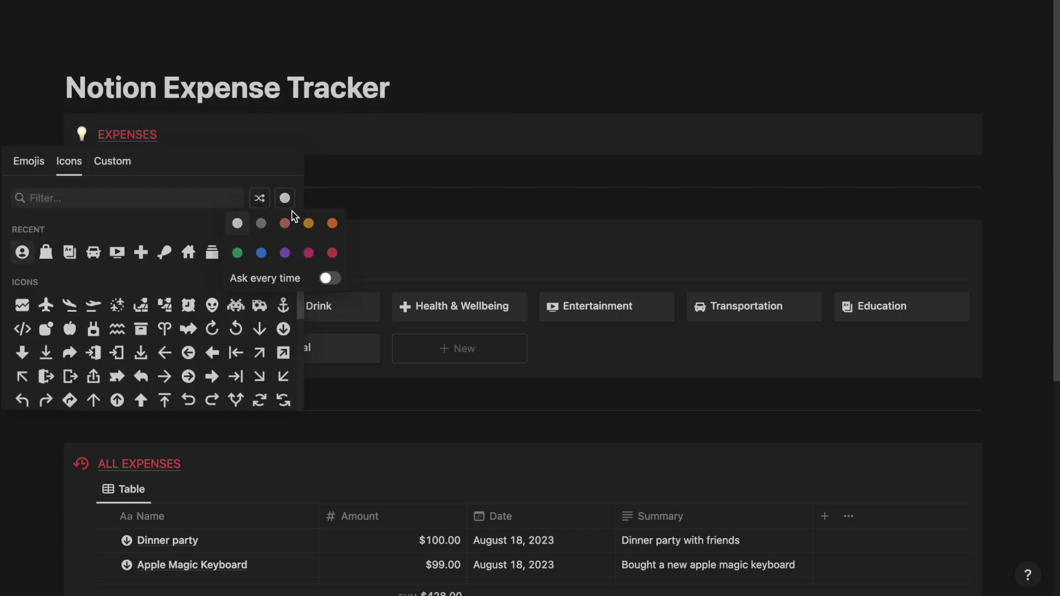
{"action": "left_click", "coordinate": [332, 253]}
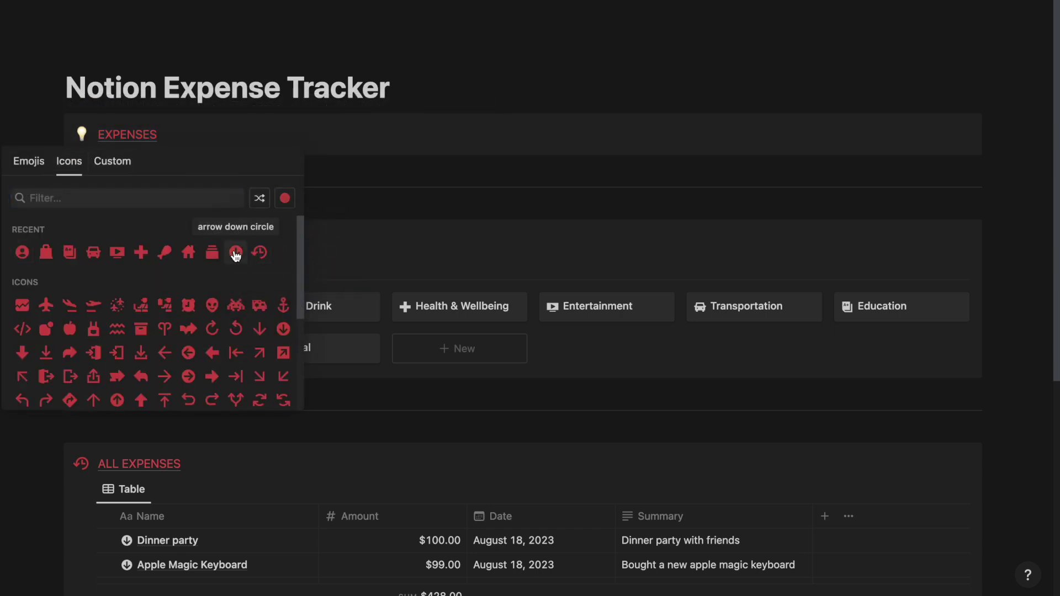
{"action": "left_click", "coordinate": [236, 253]}
{"action": "left_click", "coordinate": [337, 187]}
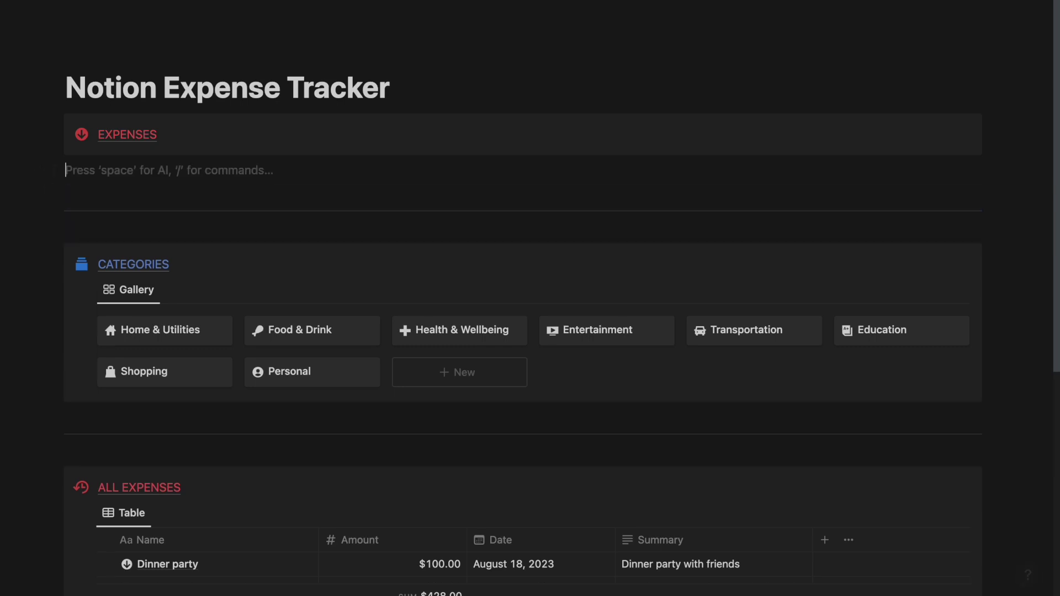
{"action": "type", "text": "/linked"}
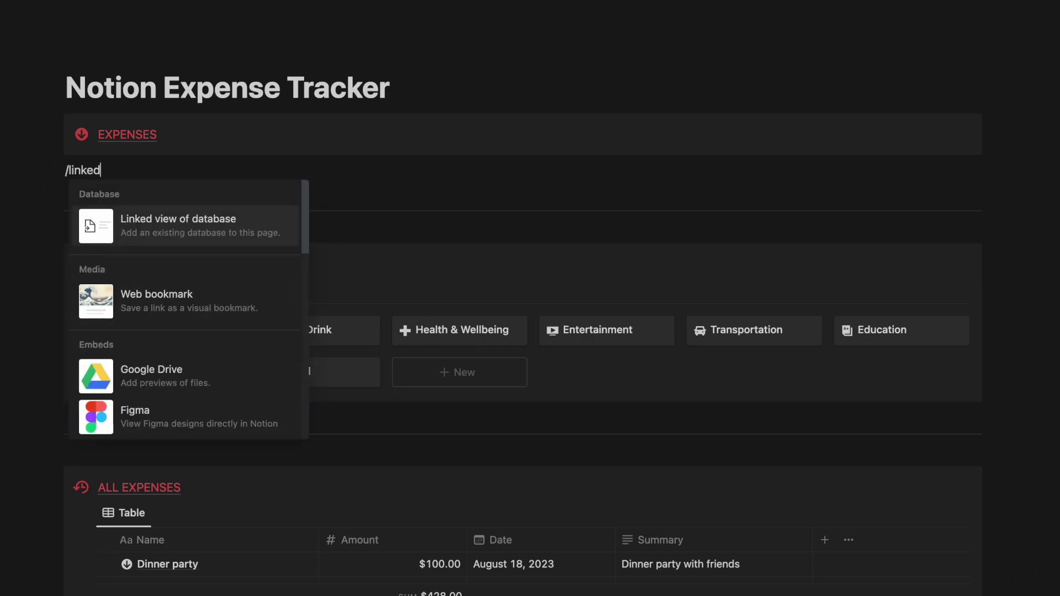
- Place a linked All Expenses table view under the callout and name it Today
{"action": "key", "text": "Return"}
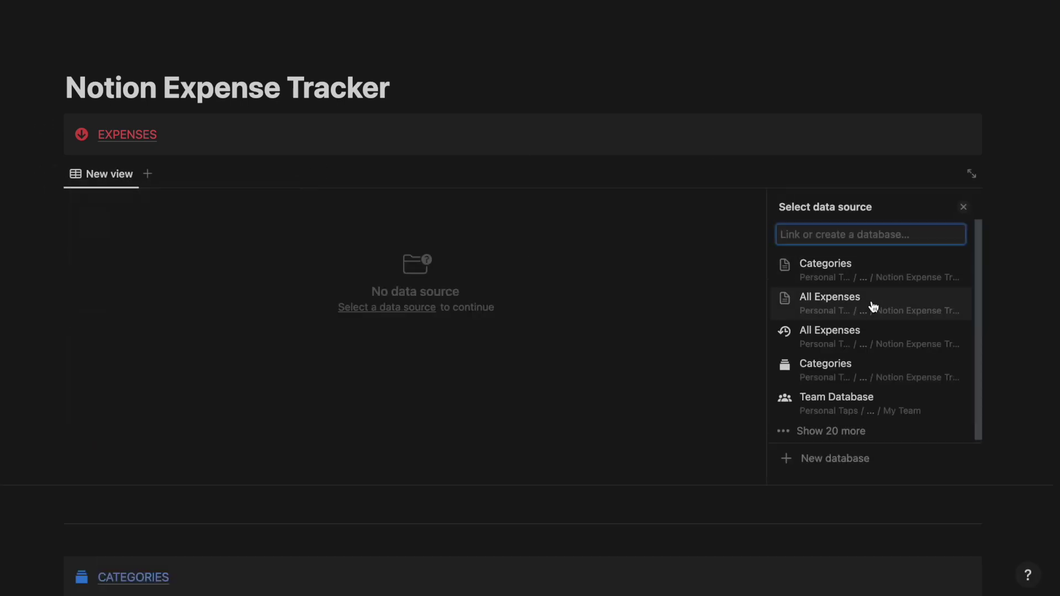
{"action": "left_click", "coordinate": [906, 307]}
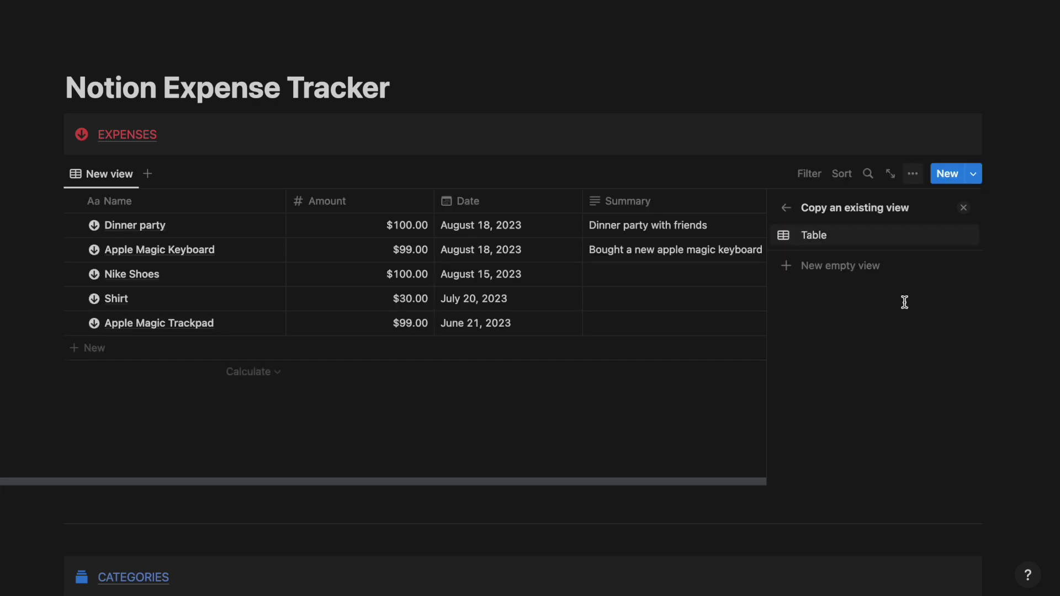
{"action": "left_click", "coordinate": [828, 236]}
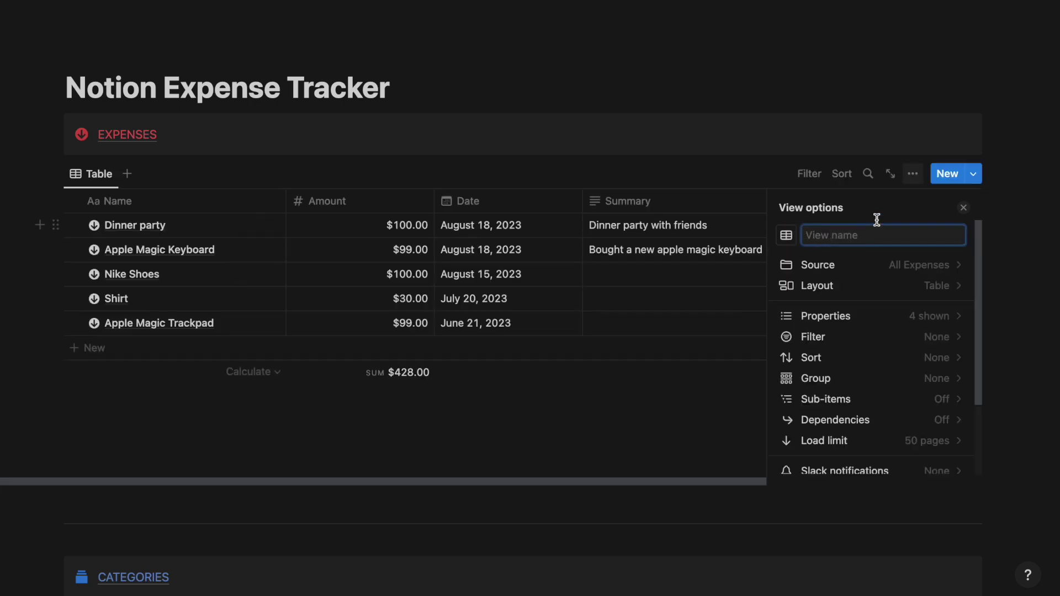
{"action": "left_click", "coordinate": [962, 210]}
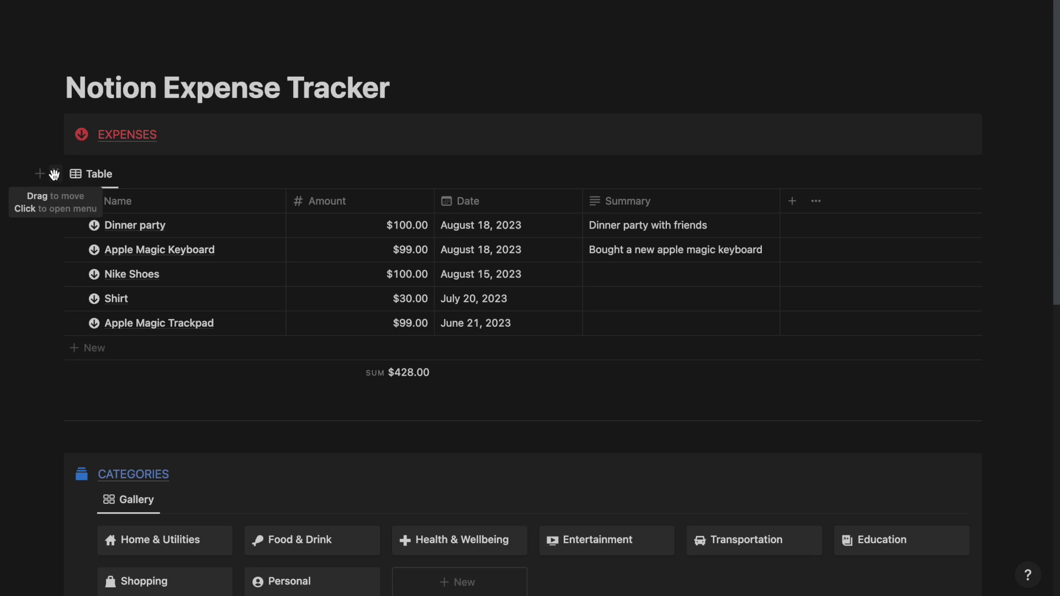
{"action": "left_click_drag", "start_coordinate": [55, 174], "coordinate": [130, 150]}
{"action": "left_click", "coordinate": [138, 160]}
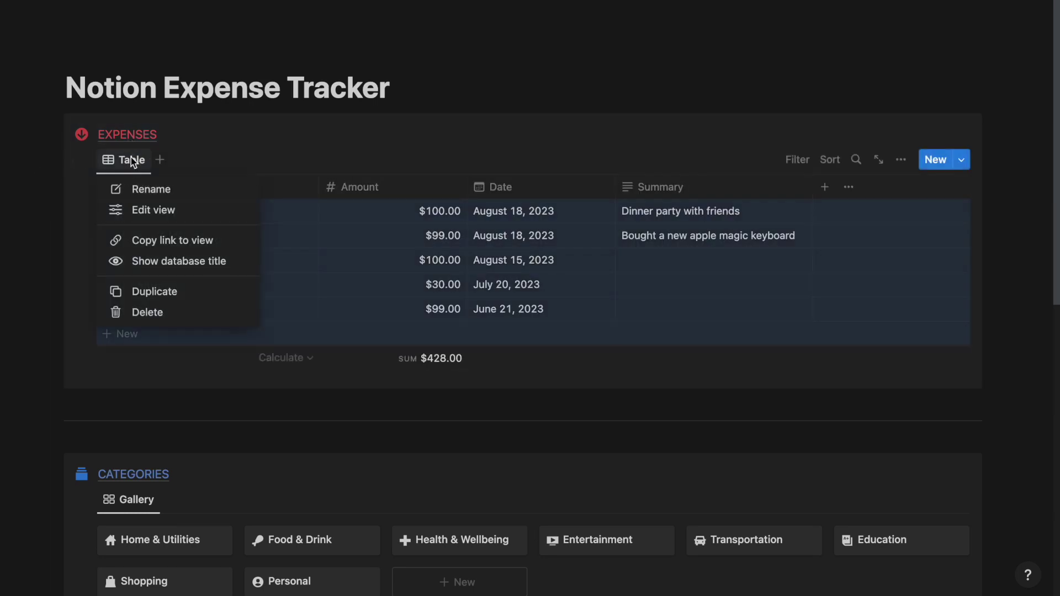
{"action": "left_click", "coordinate": [150, 190]}
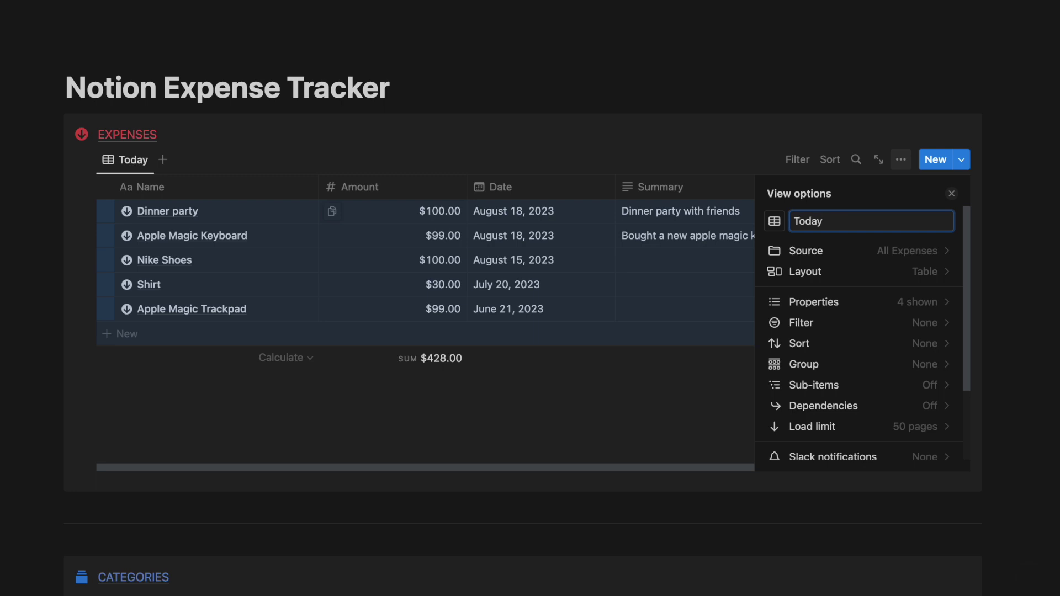
{"action": "left_click", "coordinate": [952, 195]}
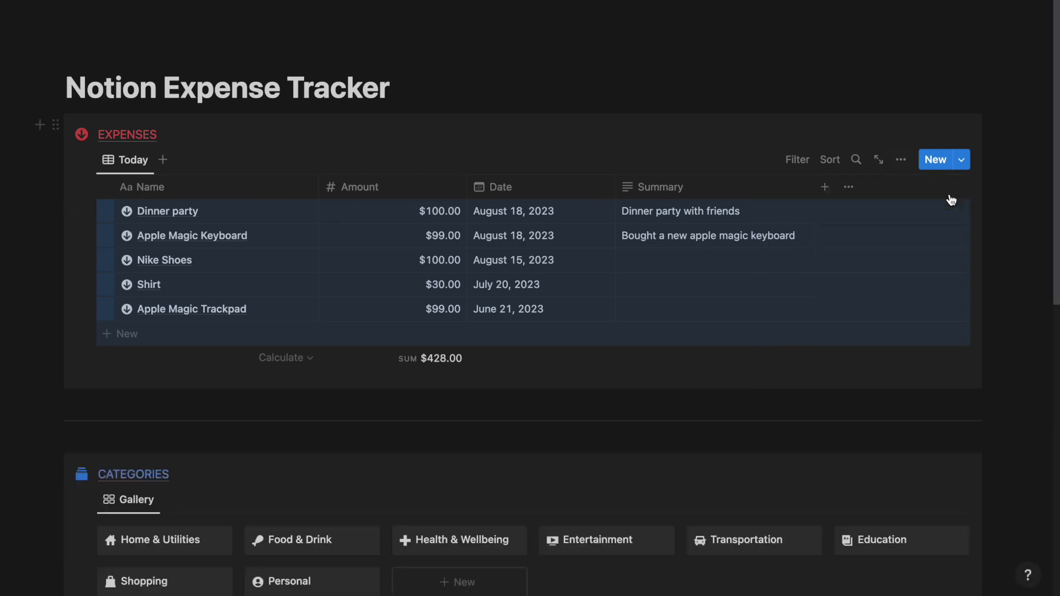
- Filter the Today view by Date set to This day
{"action": "left_click", "coordinate": [797, 162]}
{"action": "left_click", "coordinate": [729, 262]}
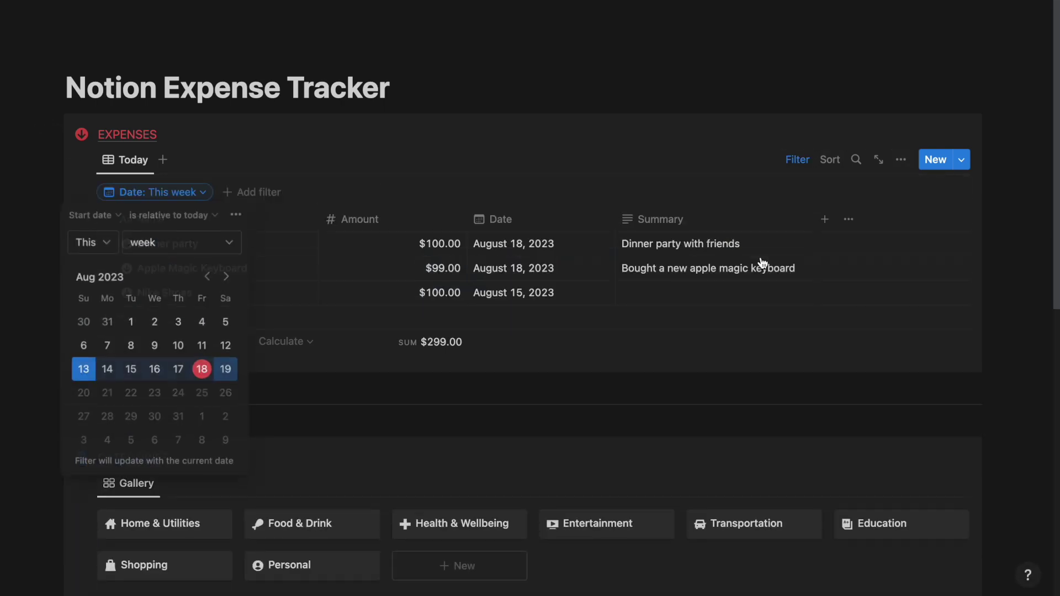
{"action": "left_click", "coordinate": [174, 244]}
{"action": "left_click", "coordinate": [161, 271]}
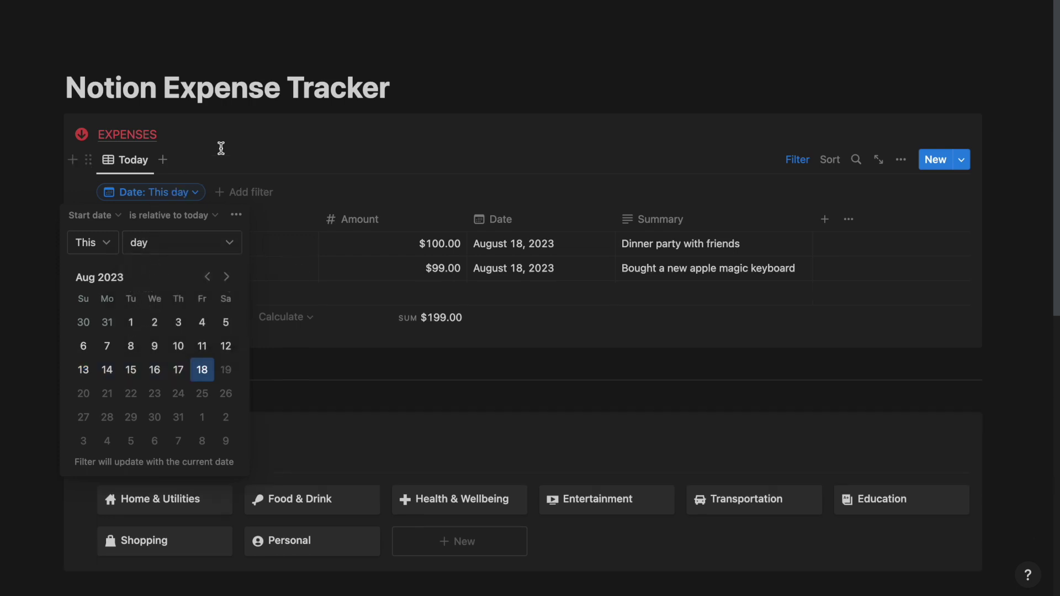
{"action": "left_click", "coordinate": [272, 147]}
{"action": "left_click", "coordinate": [164, 159]}
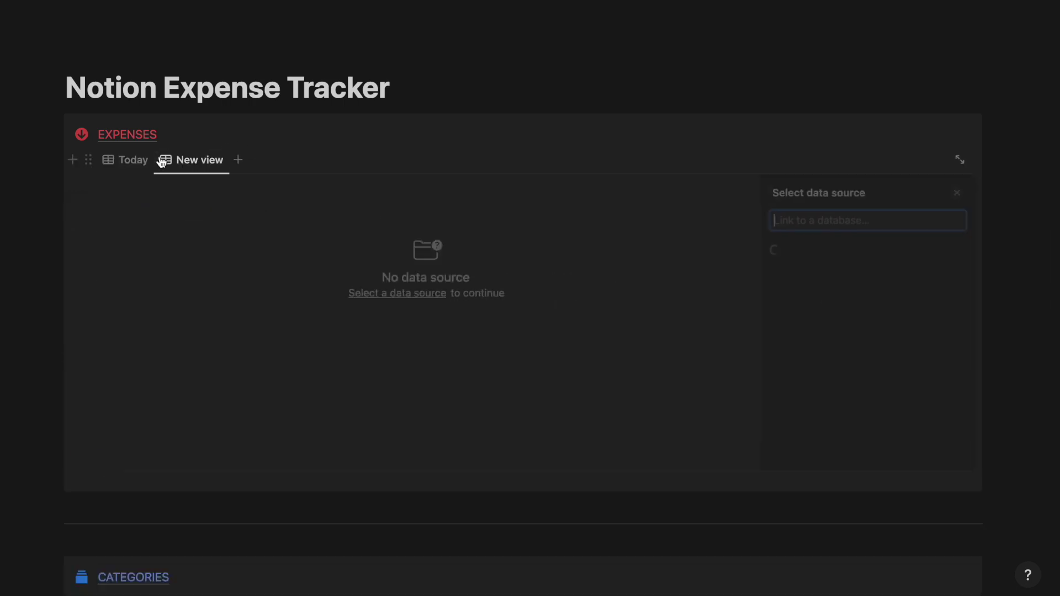
- Create a Last 7 Days table view of All Expenses filtered to Date in the past 1 week
{"action": "left_click", "coordinate": [894, 275]}
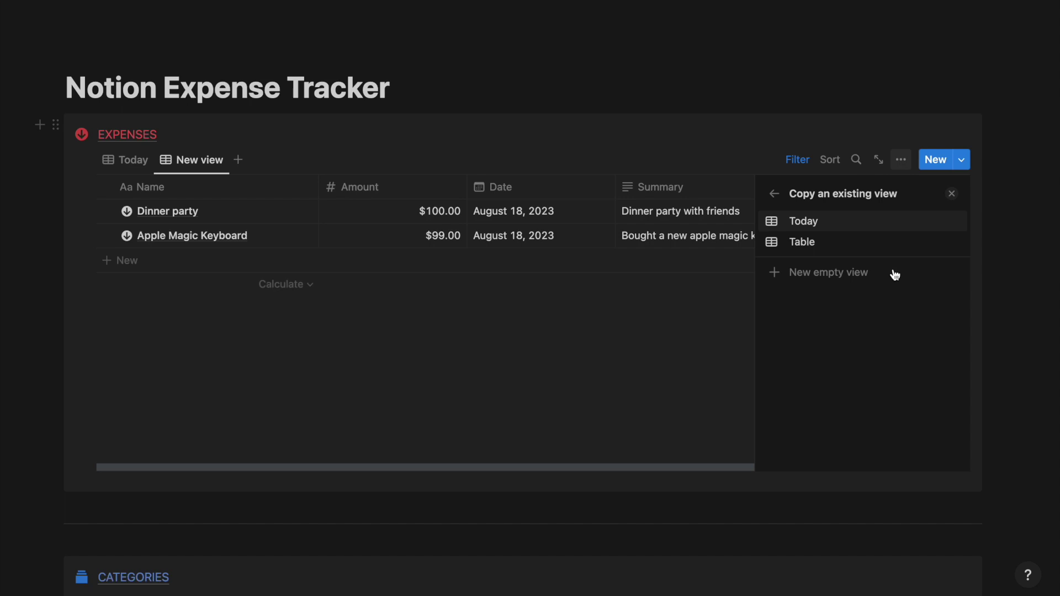
{"action": "left_click", "coordinate": [839, 244]}
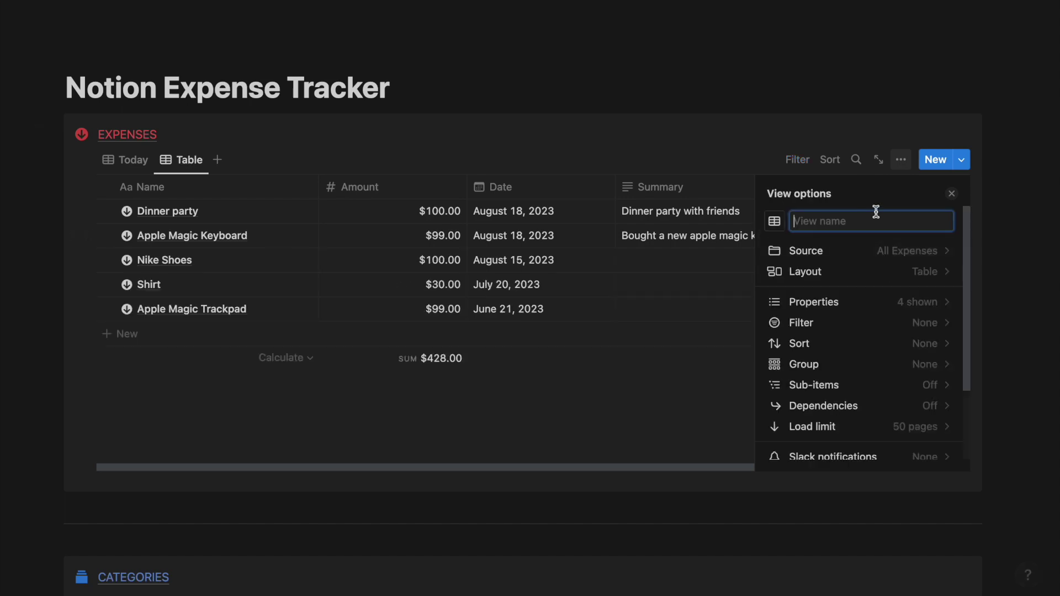
{"action": "left_click", "coordinate": [951, 194]}
{"action": "left_click", "coordinate": [795, 167]}
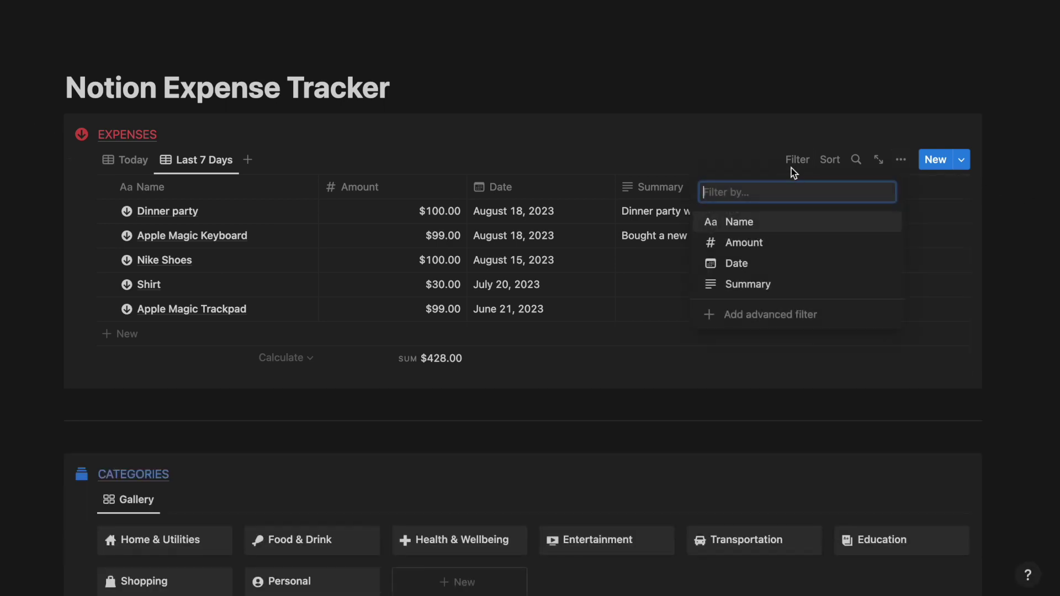
{"action": "left_click", "coordinate": [737, 264]}
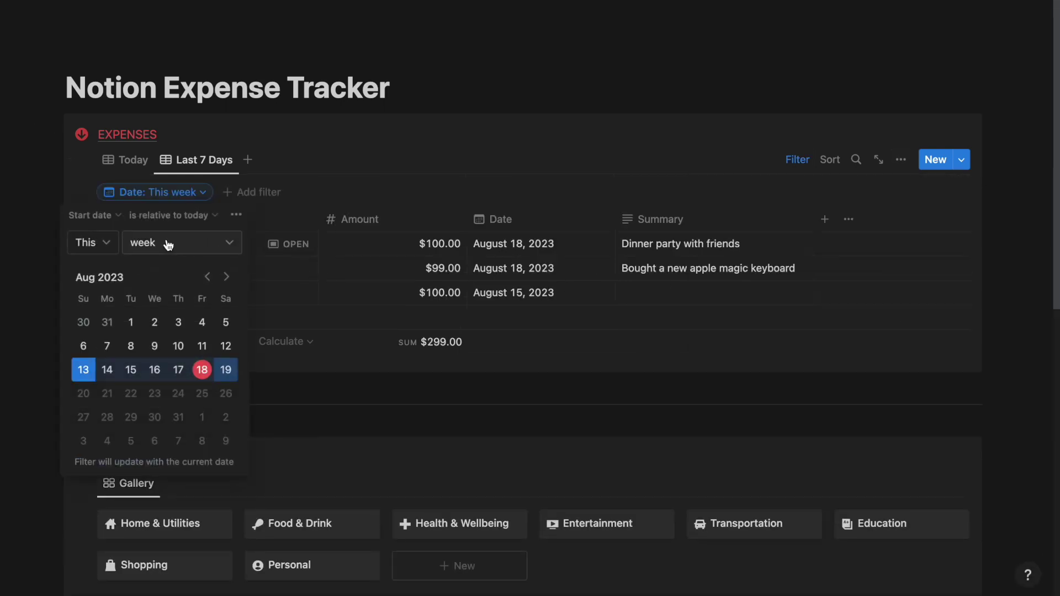
{"action": "left_click", "coordinate": [107, 248]}
{"action": "left_click", "coordinate": [76, 267]}
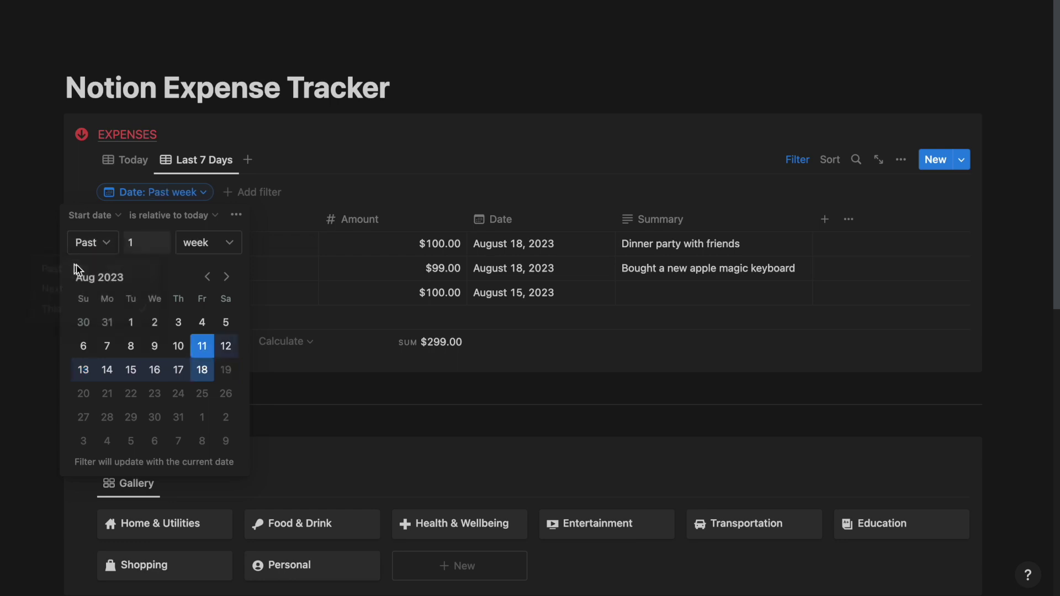
{"action": "left_click", "coordinate": [380, 156]}
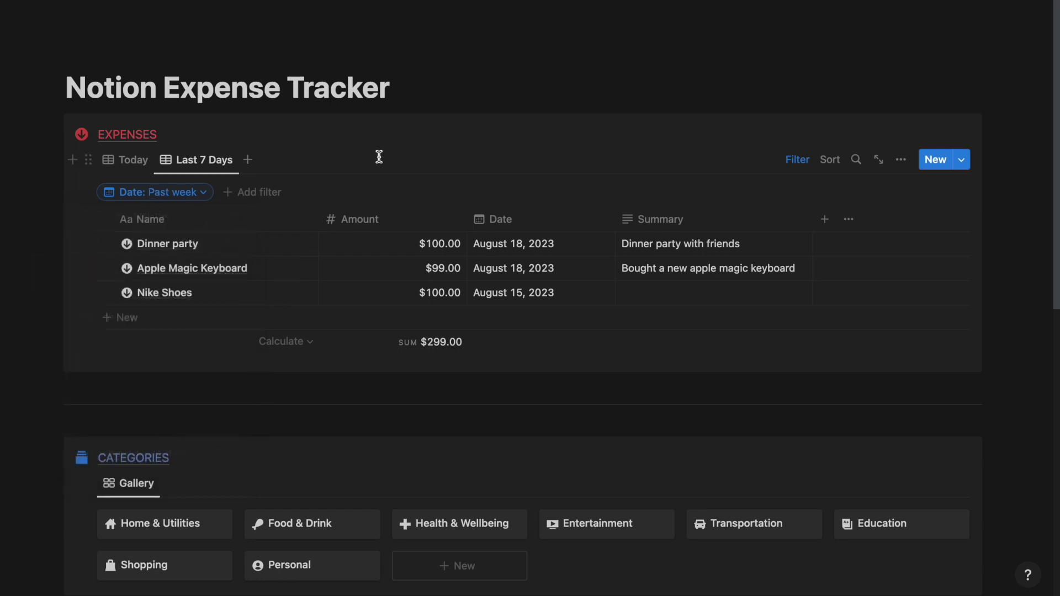
{"action": "left_click", "coordinate": [248, 160]}
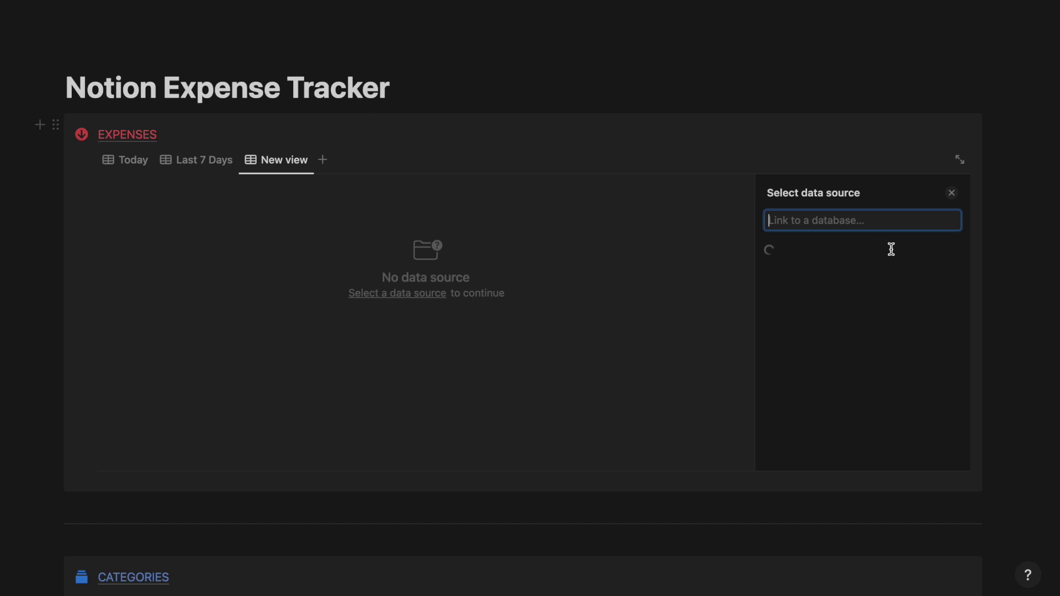
- Create a This Month table view of All Expenses with a Date filter set to this month
{"action": "left_click", "coordinate": [918, 263]}
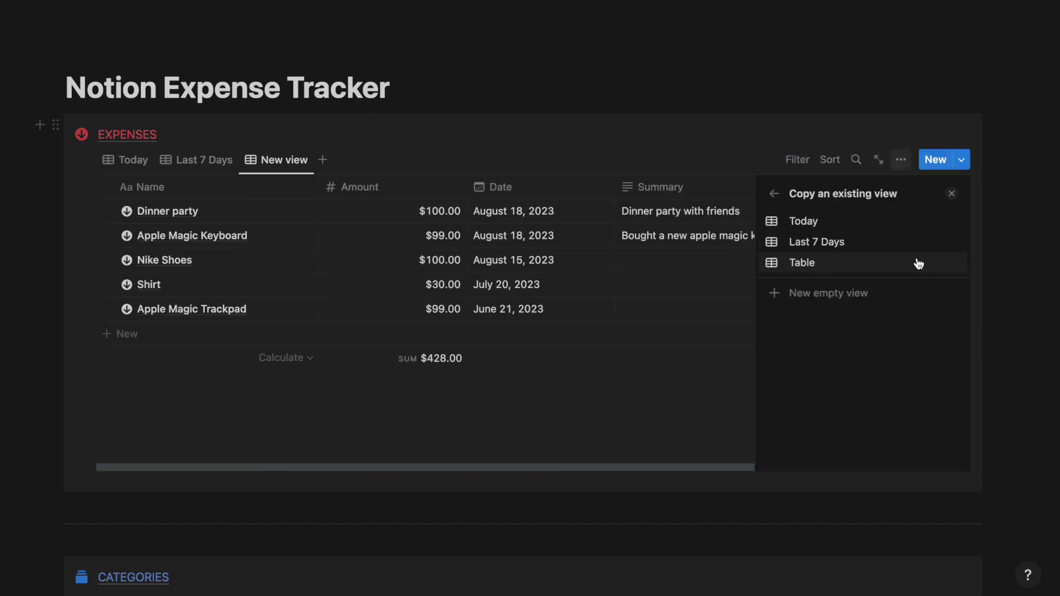
{"action": "left_click", "coordinate": [865, 268]}
{"action": "type", "text": "This Month"}
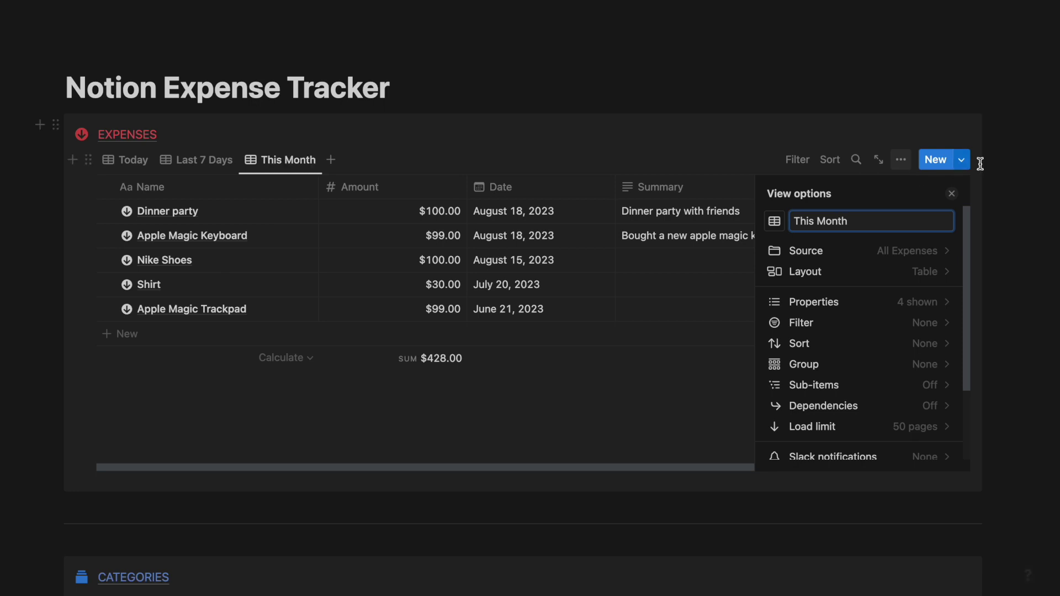
{"action": "left_click", "coordinate": [952, 193]}
{"action": "left_click", "coordinate": [794, 161]}
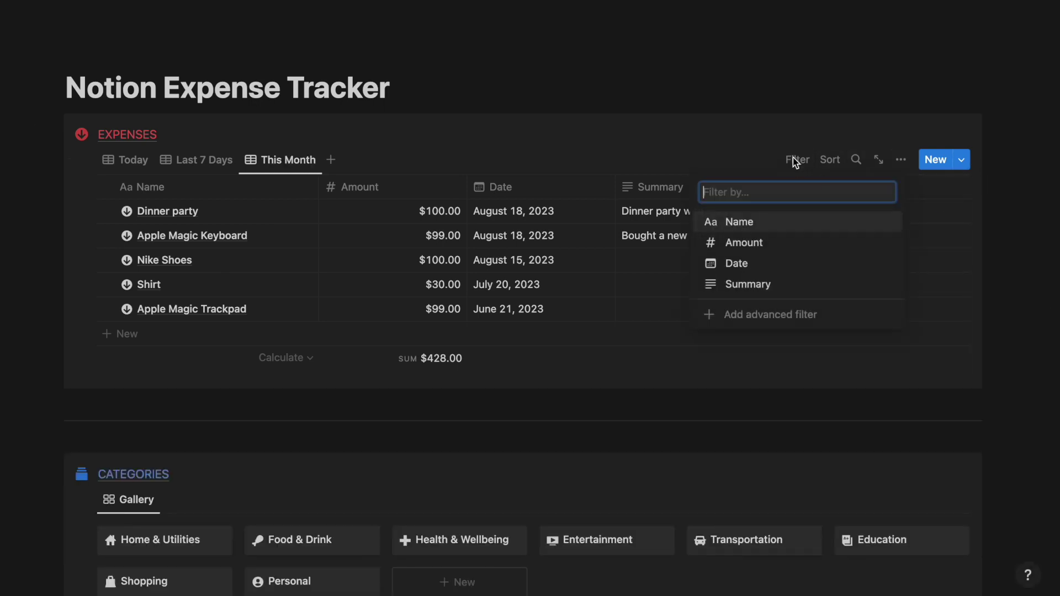
{"action": "left_click", "coordinate": [738, 260]}
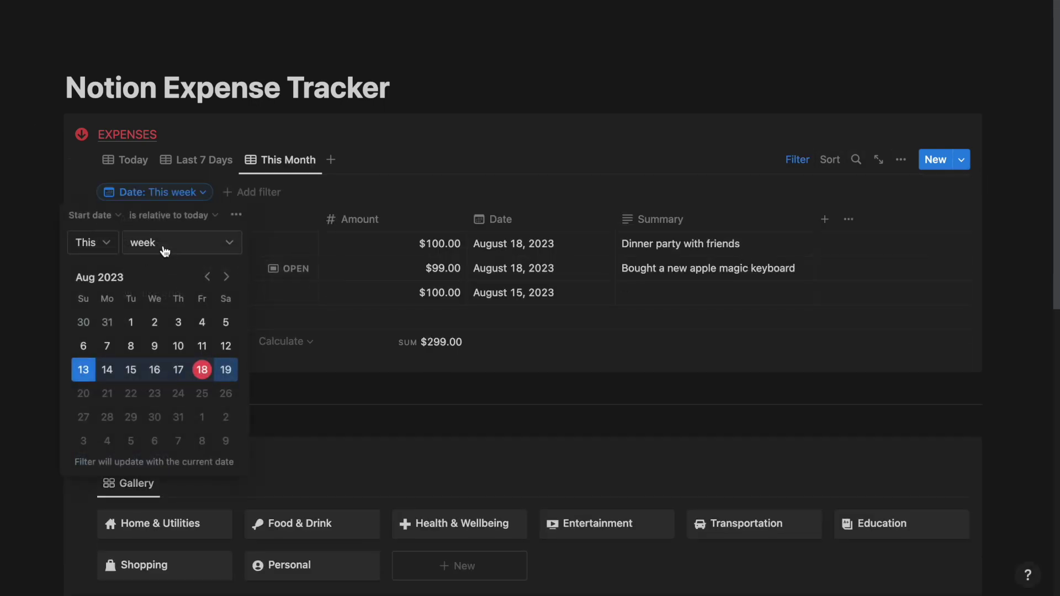
{"action": "left_click", "coordinate": [227, 243]}
{"action": "left_click", "coordinate": [172, 310]}
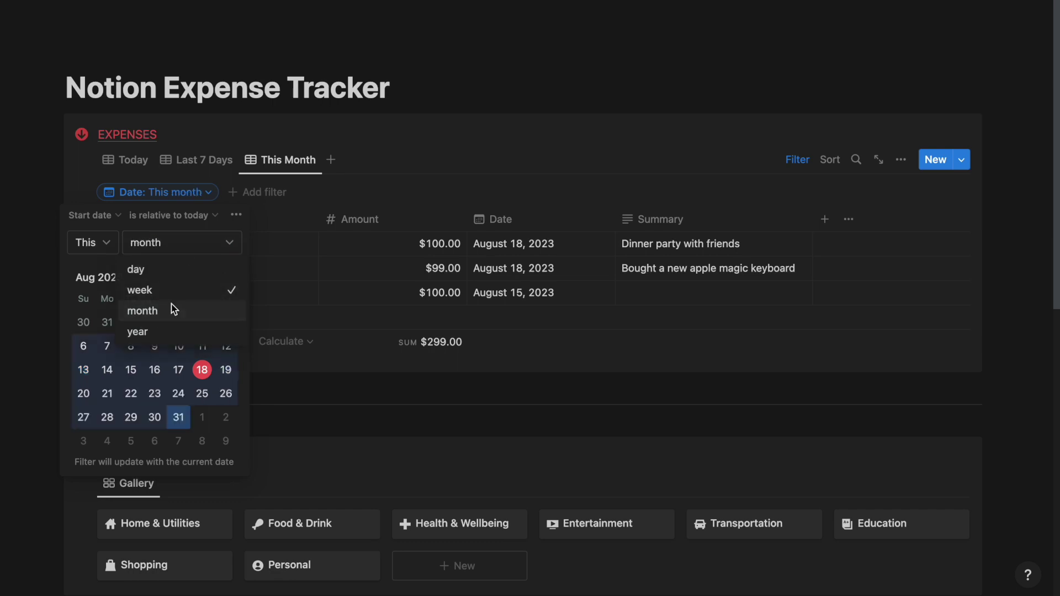
{"action": "left_click", "coordinate": [341, 156]}
{"action": "left_click", "coordinate": [331, 160]}
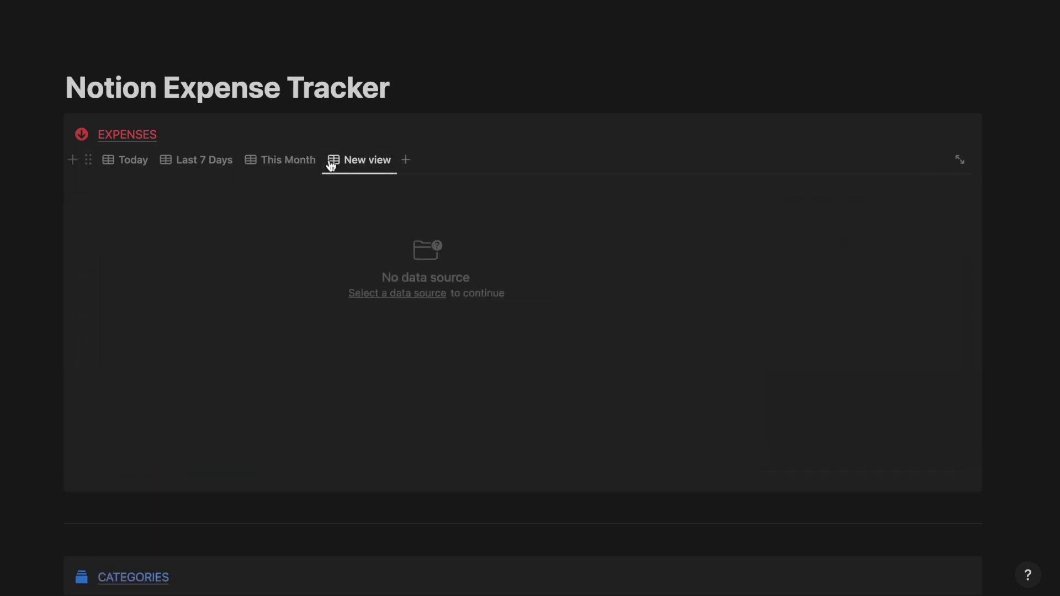
- Create a This Year table view of All Expenses with a Date filter set to this year
{"action": "left_click", "coordinate": [903, 265]}
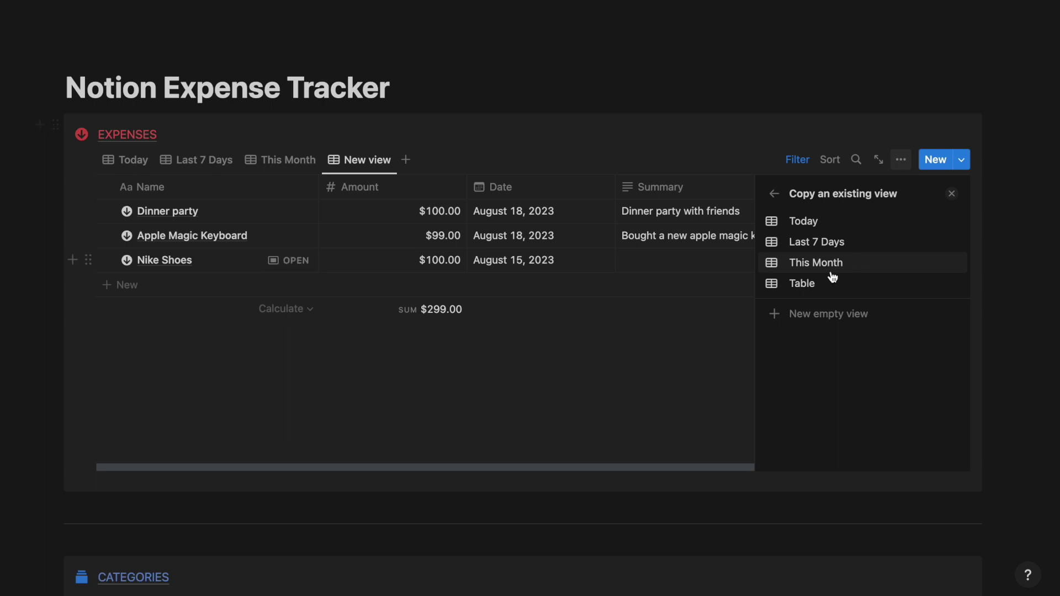
{"action": "left_click", "coordinate": [895, 282]}
{"action": "type", "text": "ThisYear"}
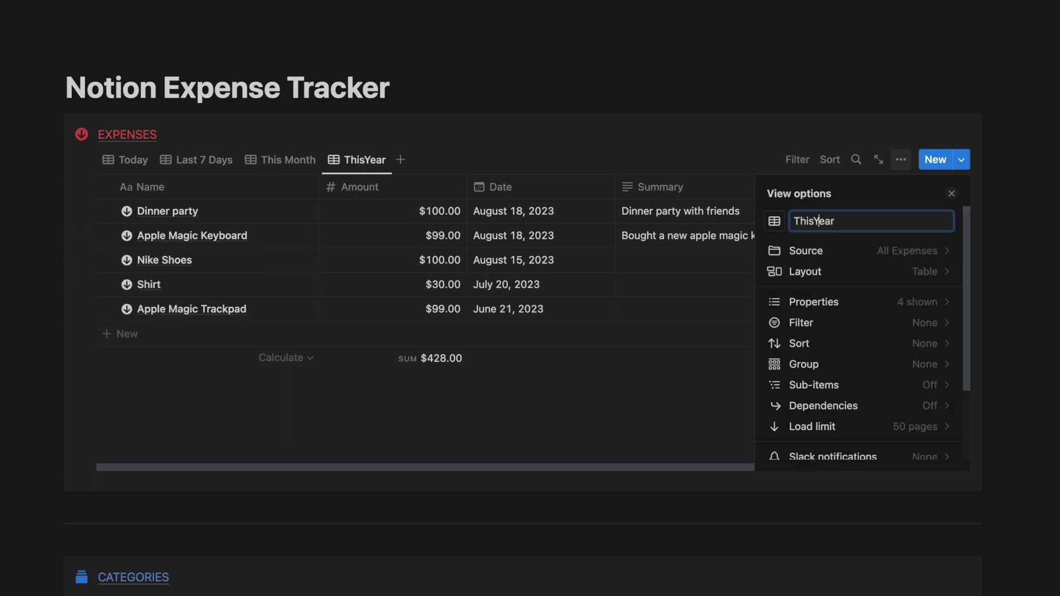
{"action": "left_click", "coordinate": [955, 199]}
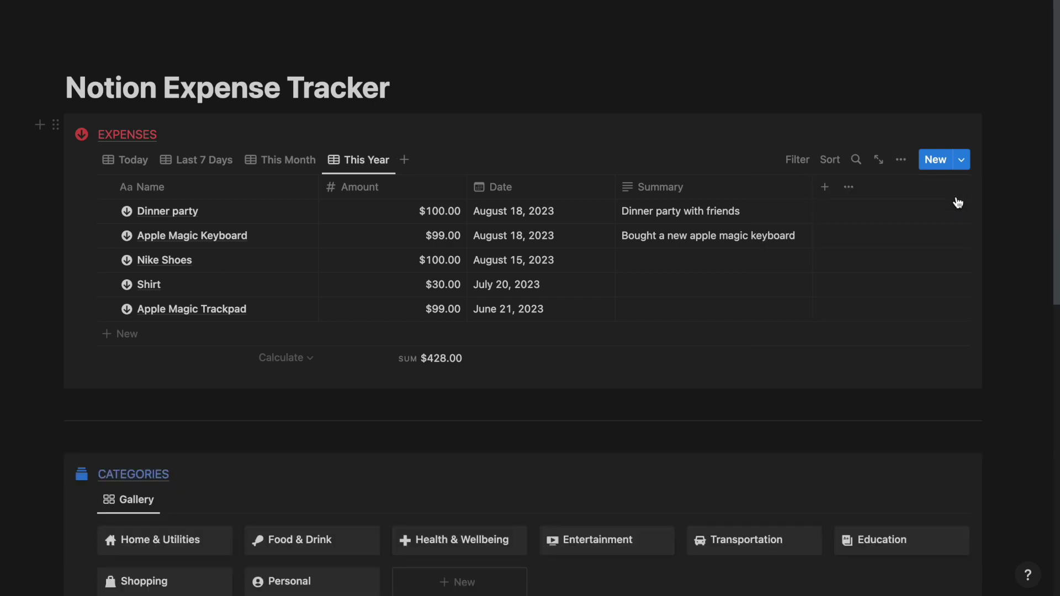
{"action": "left_click", "coordinate": [782, 159]}
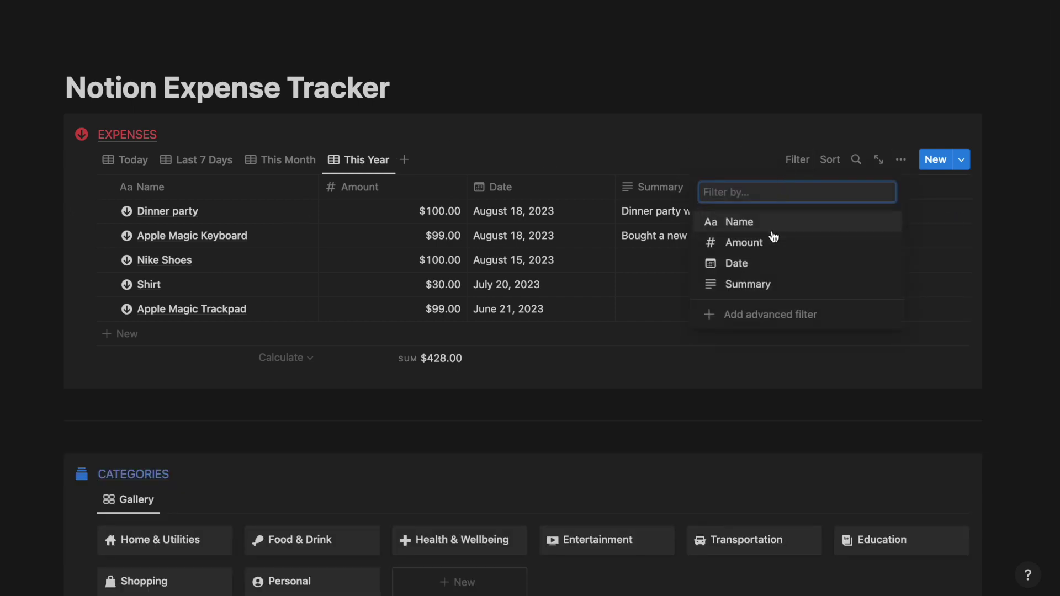
{"action": "left_click", "coordinate": [759, 264]}
{"action": "left_click", "coordinate": [238, 244]}
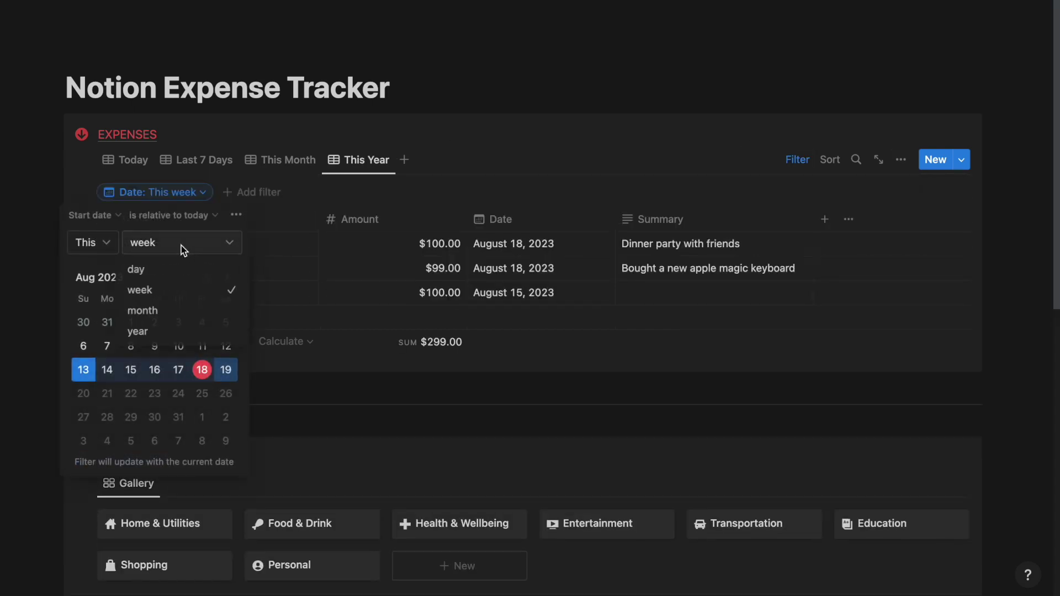
{"action": "left_click", "coordinate": [160, 339]}
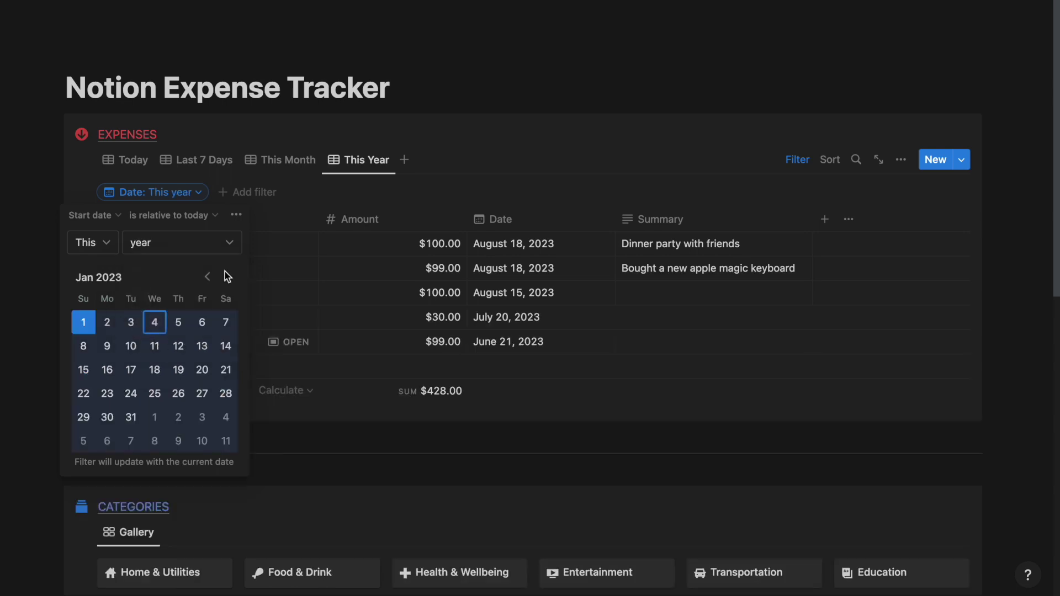
{"action": "left_click", "coordinate": [464, 146]}
- Return to the Today view and scroll down to the All Expenses table
{"action": "left_click", "coordinate": [131, 161]}
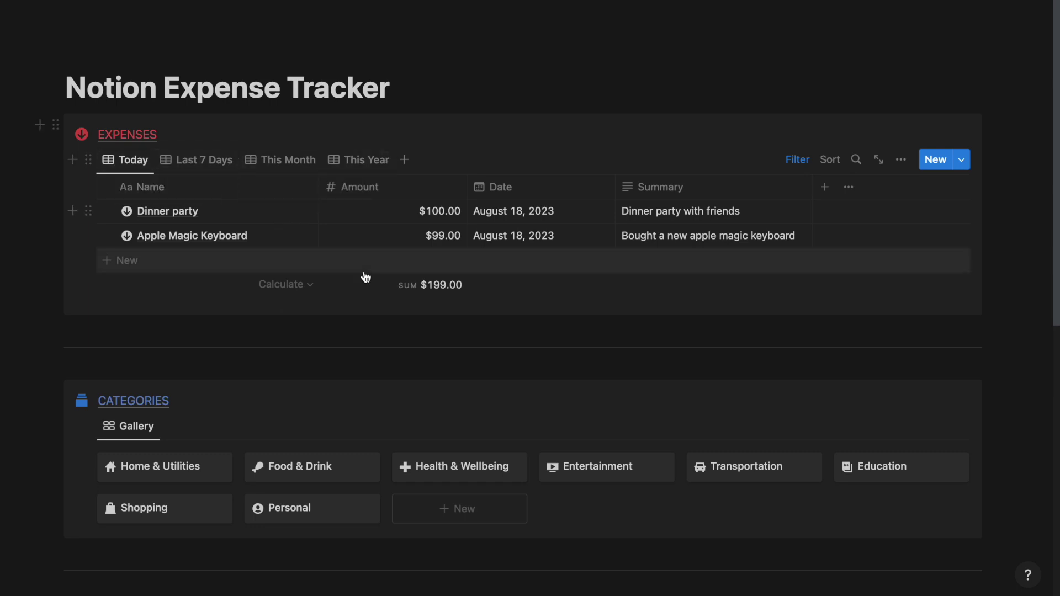
{"action": "scroll", "coordinate": [365, 277], "scroll_direction": "down", "scroll_amount": 5}
{"action": "scroll", "coordinate": [197, 351], "scroll_direction": "down", "scroll_amount": 4}
{"action": "scroll", "coordinate": [197, 350], "scroll_direction": "up", "scroll_amount": 7}
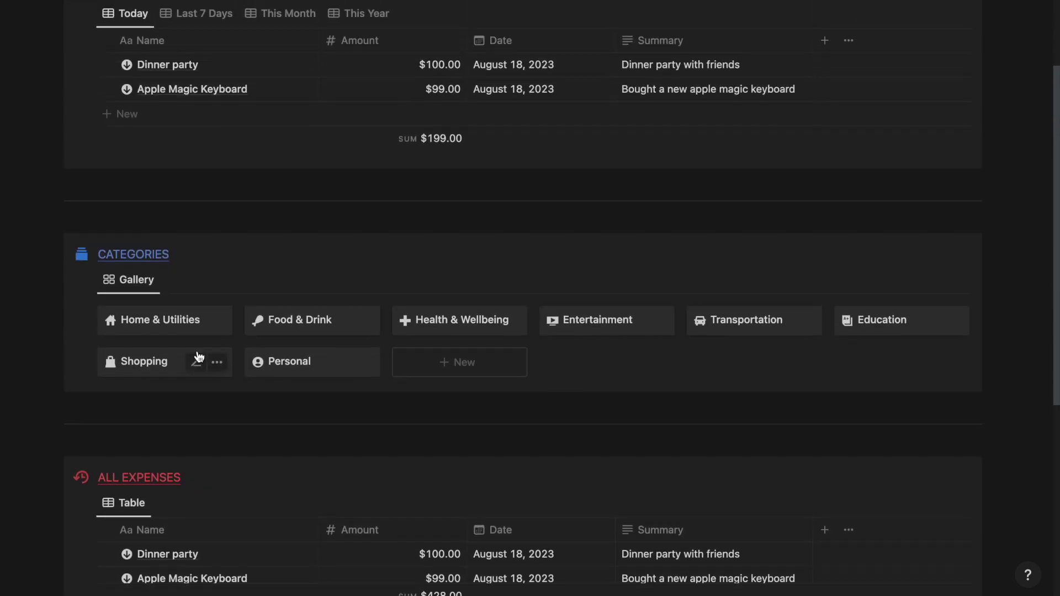
{"action": "scroll", "coordinate": [365, 402], "scroll_direction": "down", "scroll_amount": 6}
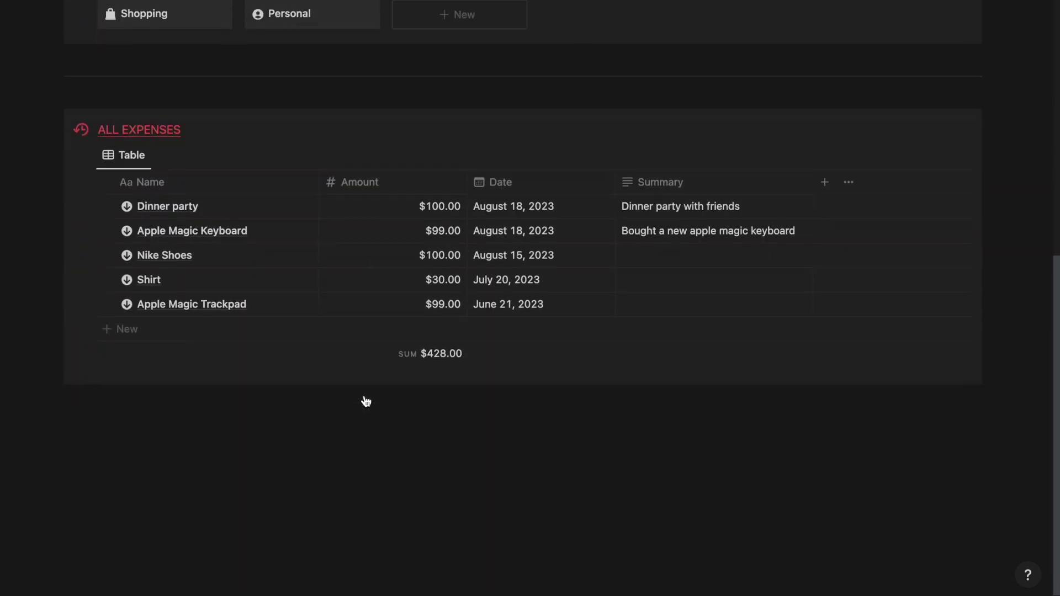
{"action": "scroll", "coordinate": [366, 401], "scroll_direction": "down", "scroll_amount": 1}
{"action": "left_click", "coordinate": [833, 164]}
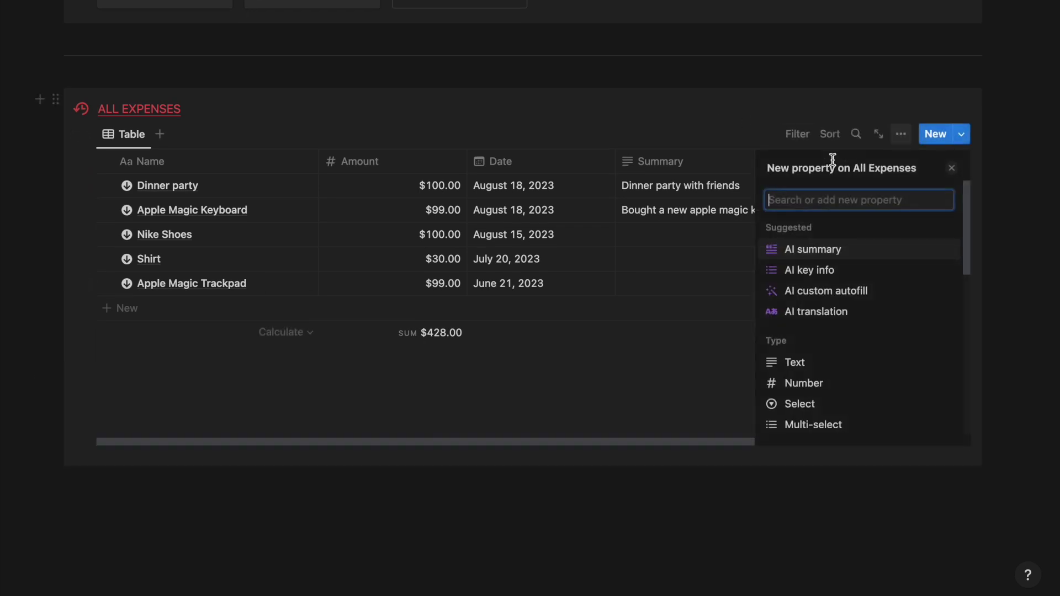
- Add a two-way Category relation to Categories, limited to 1 page, positioned after Date
{"action": "type", "text": "rel"}
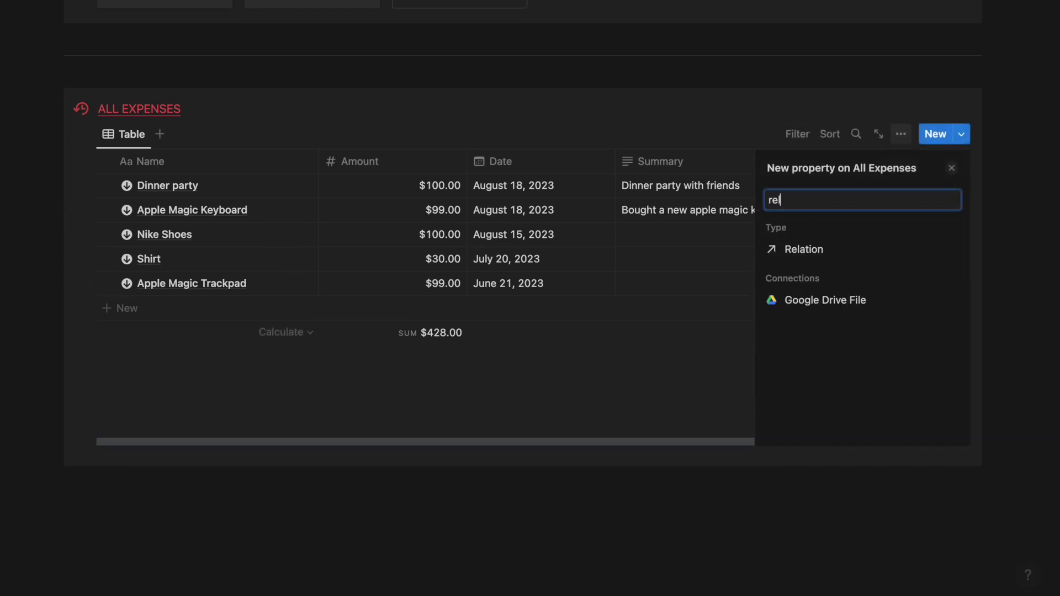
{"action": "left_click", "coordinate": [806, 251]}
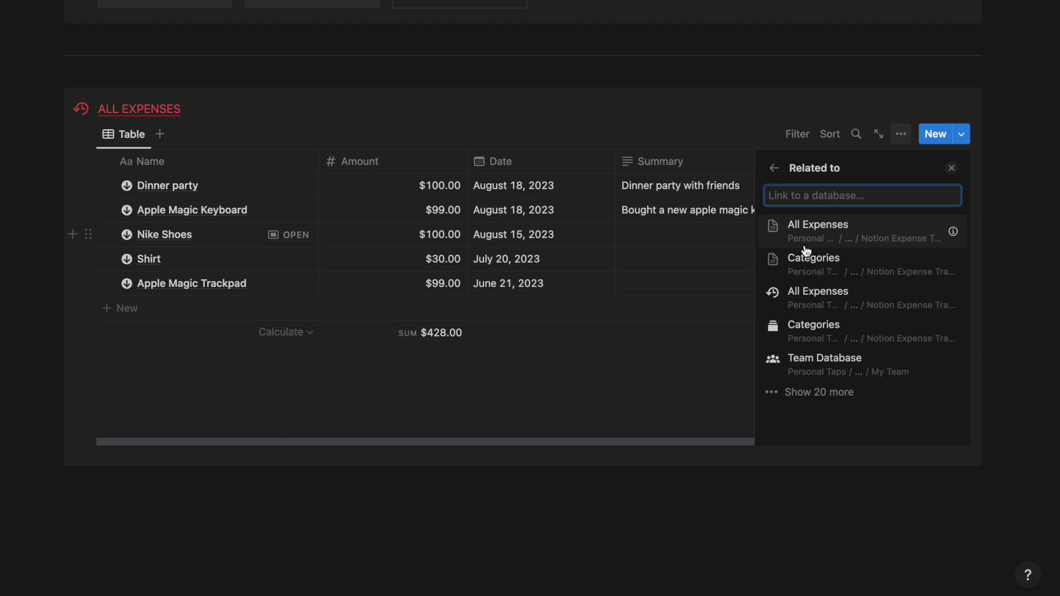
{"action": "left_click", "coordinate": [854, 273]}
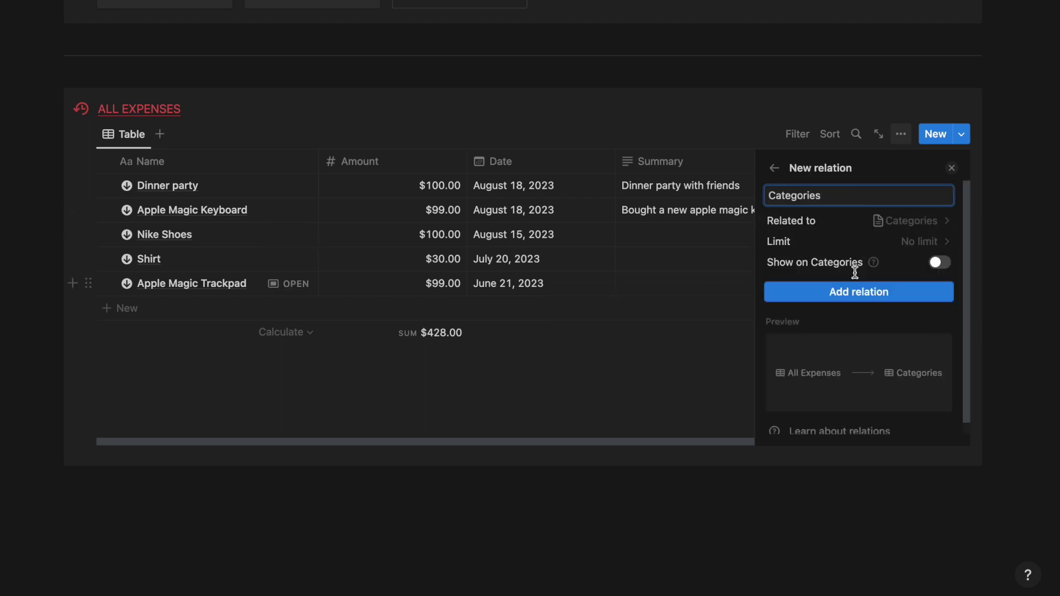
{"action": "left_click", "coordinate": [940, 262]}
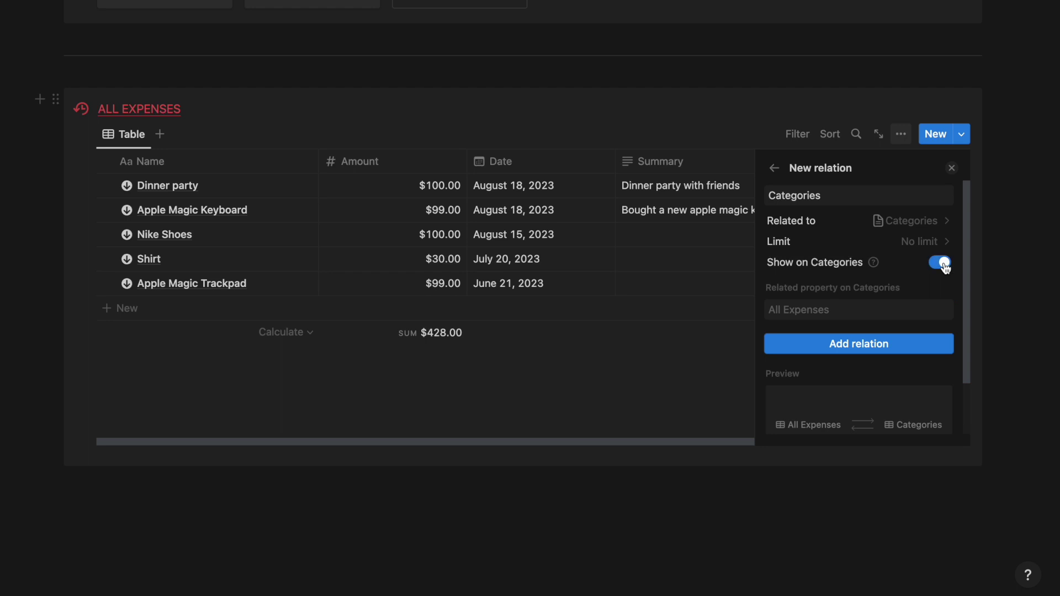
{"action": "left_click", "coordinate": [895, 246]}
{"action": "left_click", "coordinate": [845, 265]}
{"action": "left_click", "coordinate": [864, 343]}
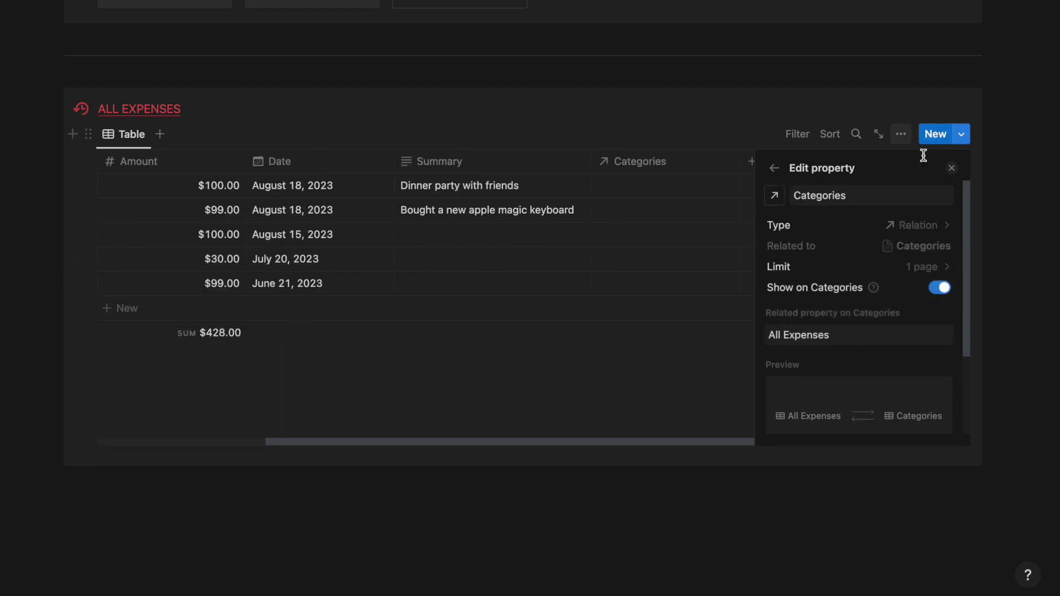
{"action": "left_click", "coordinate": [864, 196]}
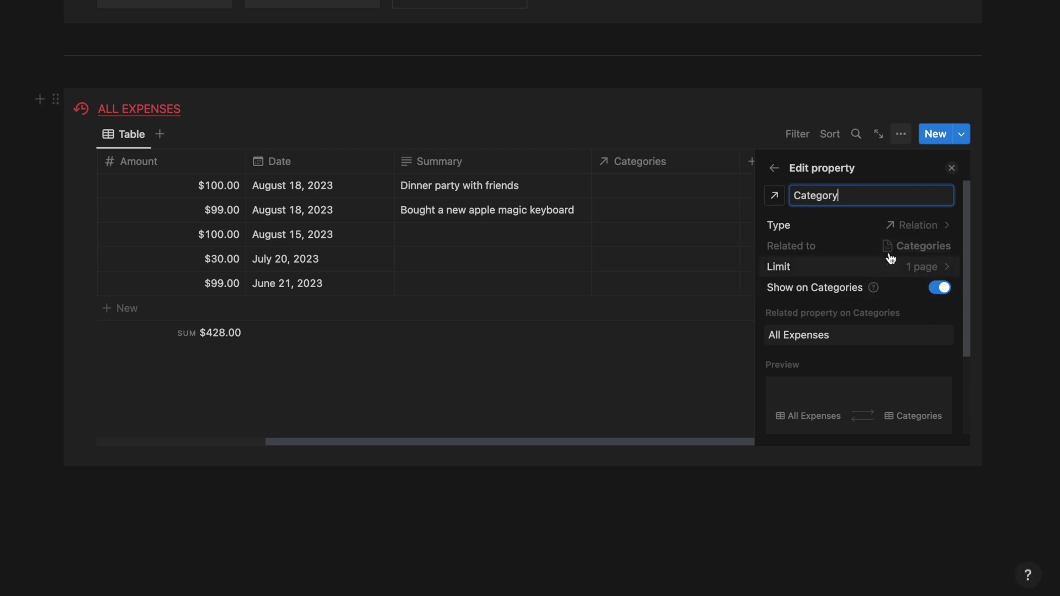
{"action": "left_click", "coordinate": [954, 168]}
{"action": "left_click_drag", "start_coordinate": [833, 171], "coordinate": [610, 161]}
{"action": "scroll", "coordinate": [595, 232], "scroll_direction": "up", "scroll_amount": 3}
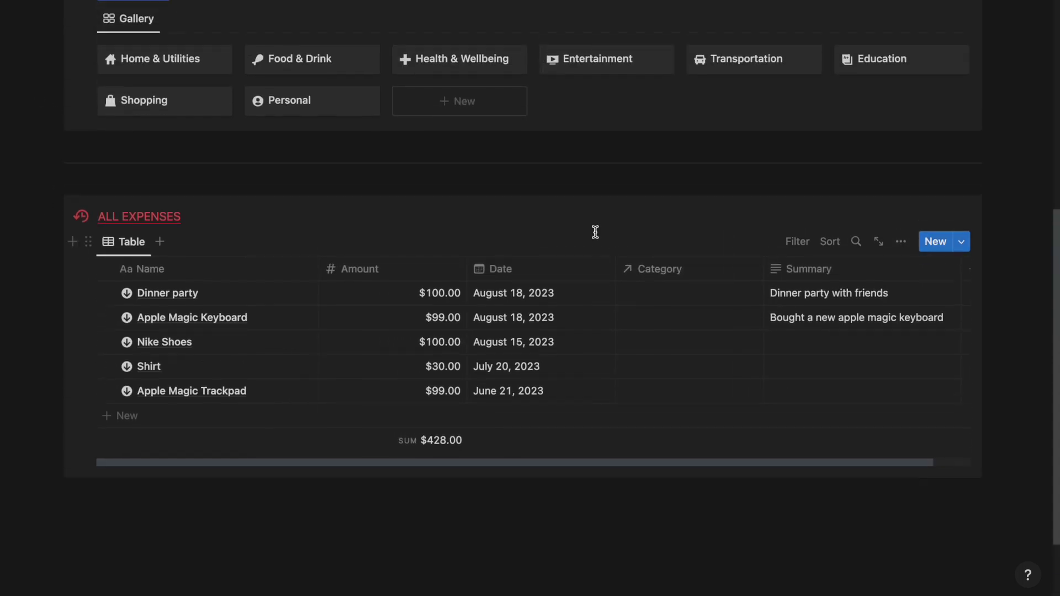
- Categorise expenses: Dinner party Food & Drink, Keyboard and Trackpad Entertainment, Nike Shoes and Shirt Shopping
{"action": "left_click", "coordinate": [659, 293]}
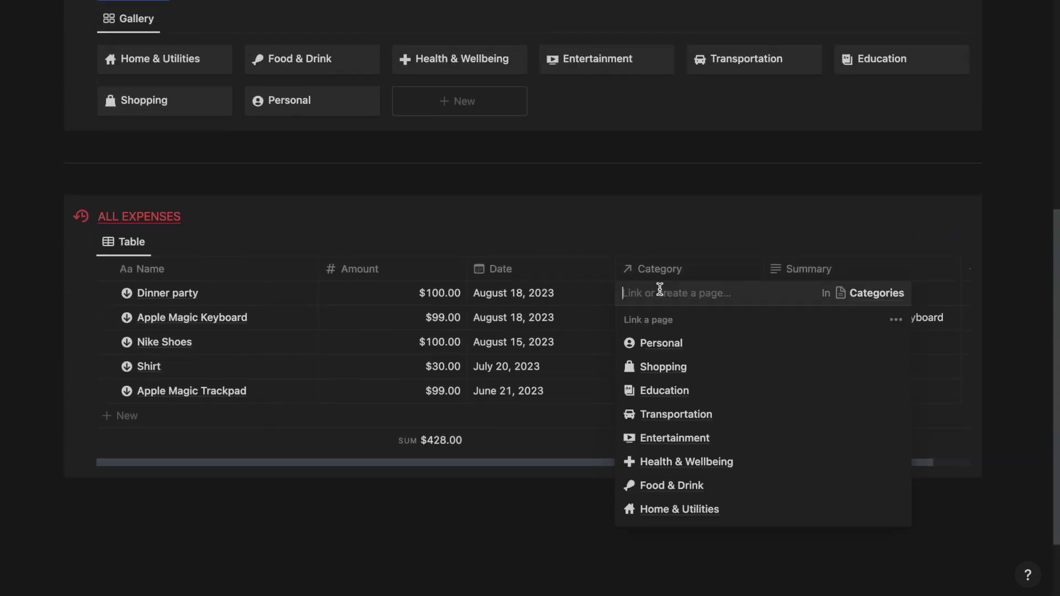
{"action": "left_click", "coordinate": [728, 487]}
{"action": "left_click", "coordinate": [655, 318]}
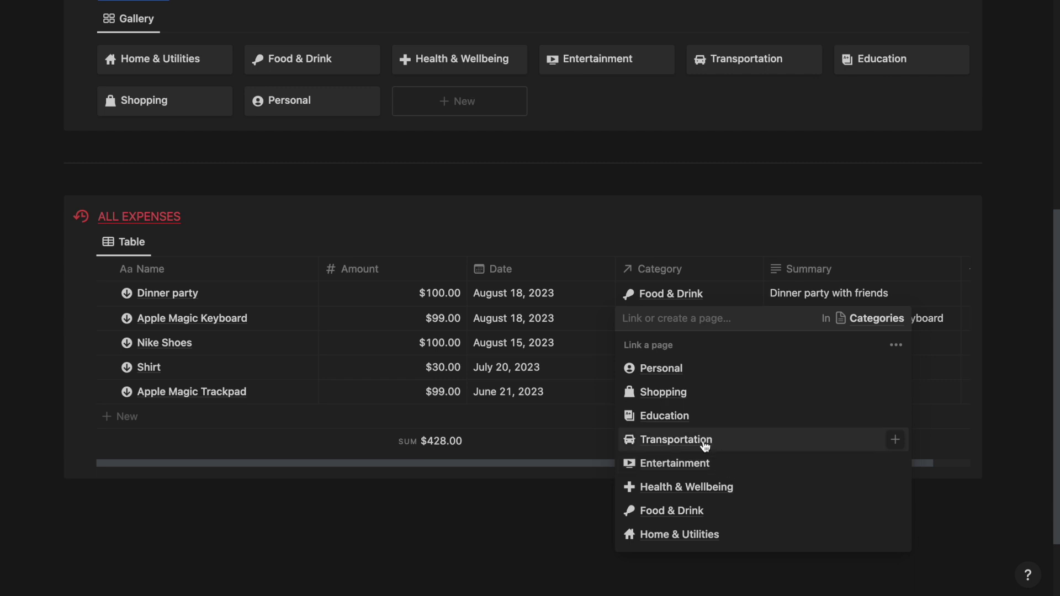
{"action": "left_click", "coordinate": [691, 463]}
{"action": "left_click", "coordinate": [668, 350]}
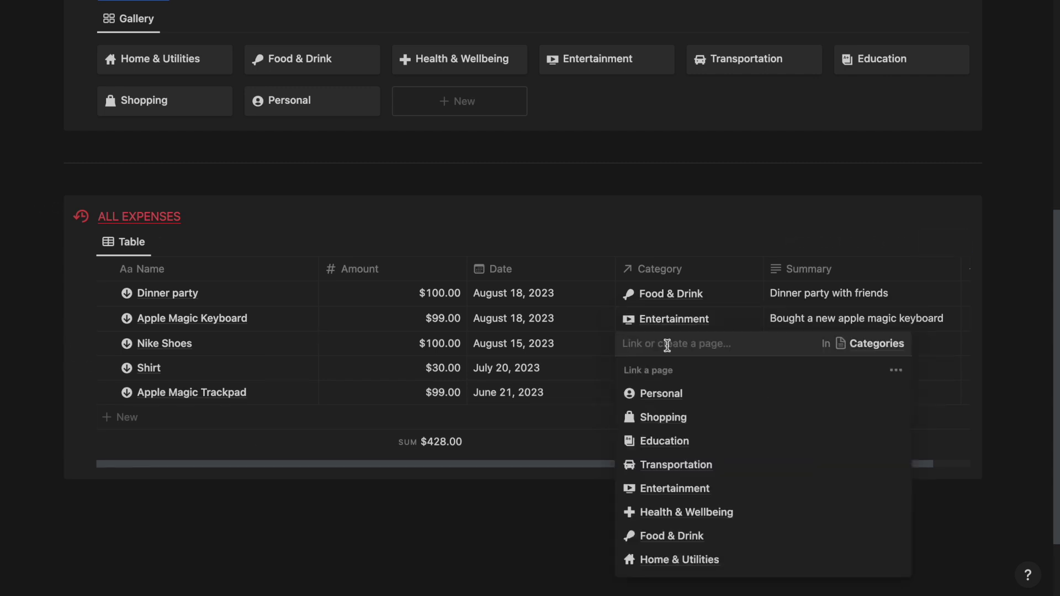
{"action": "left_click", "coordinate": [691, 418]}
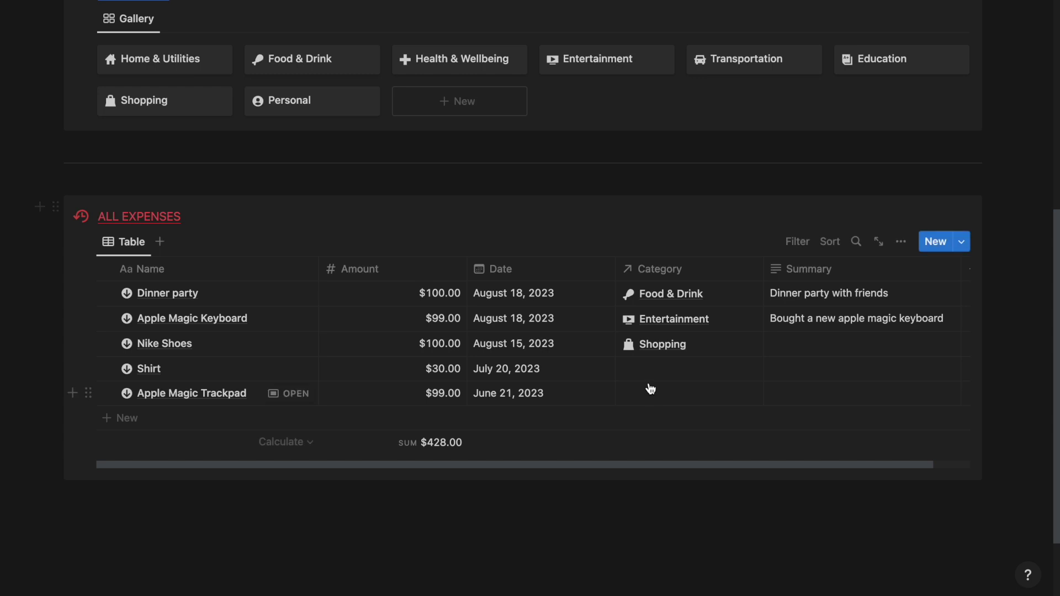
{"action": "left_click", "coordinate": [647, 377]}
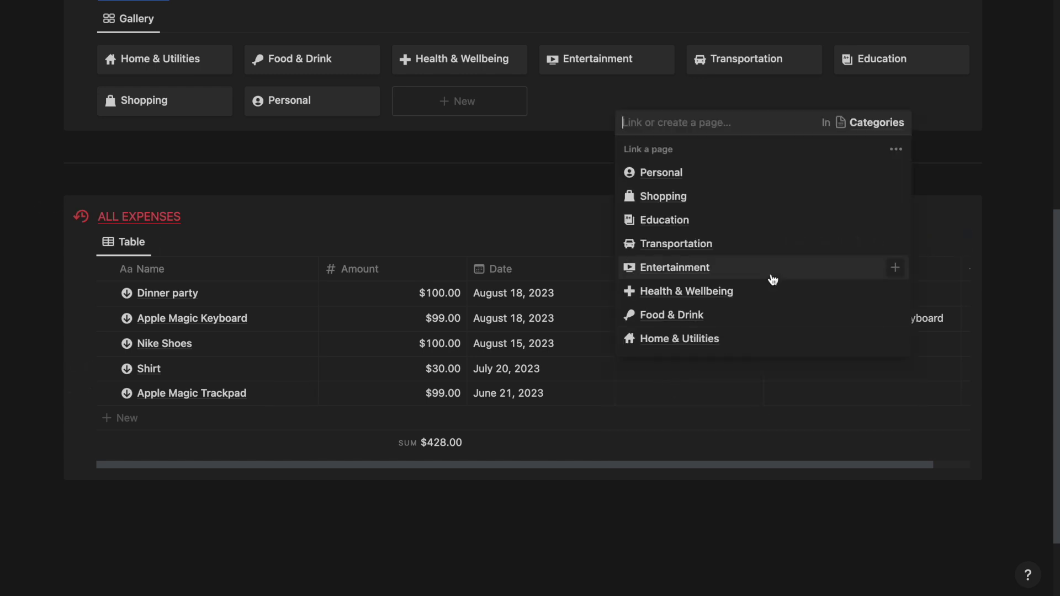
{"action": "left_click", "coordinate": [691, 198]}
{"action": "left_click", "coordinate": [642, 394]}
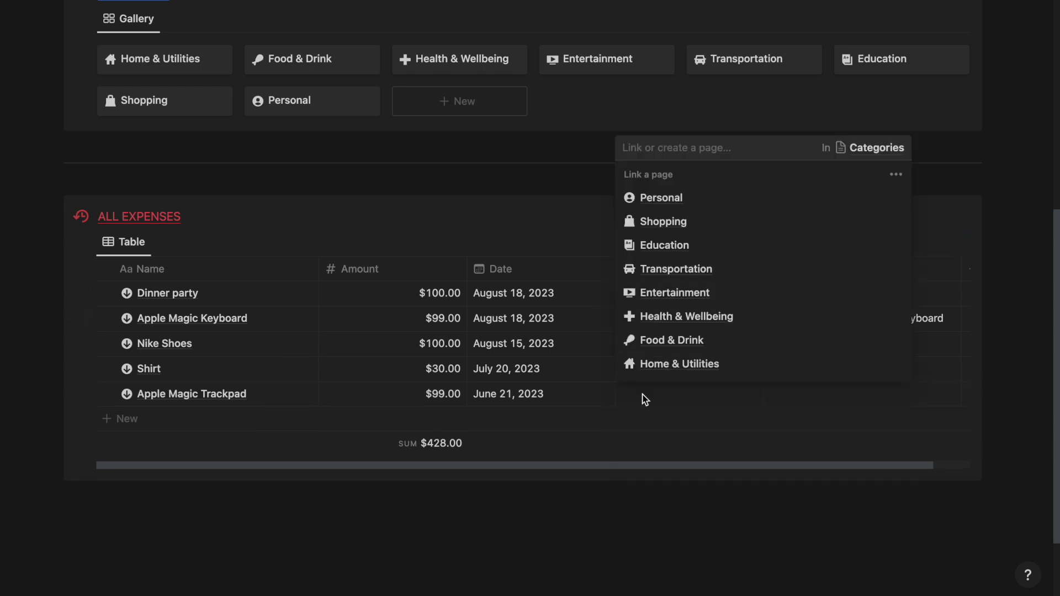
{"action": "left_click", "coordinate": [685, 301]}
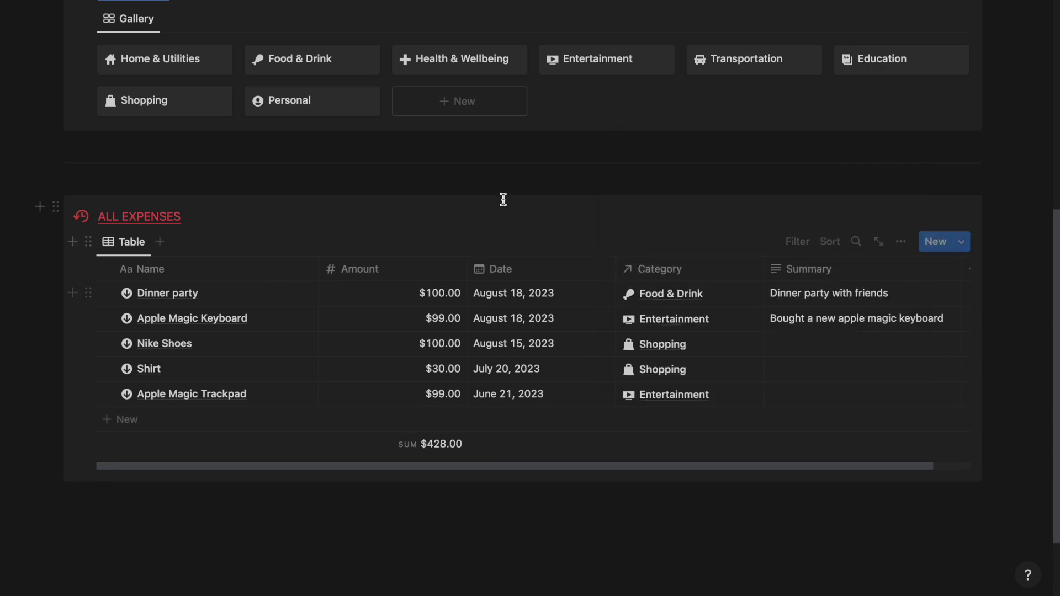
{"action": "scroll", "coordinate": [476, 185], "scroll_direction": "up", "scroll_amount": 5}
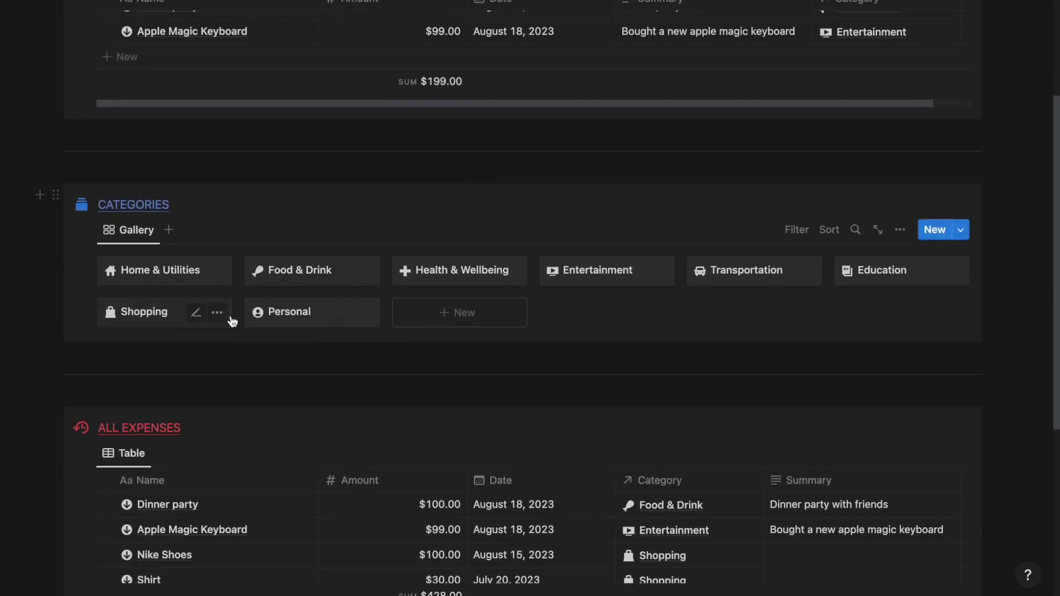
- Glance at the Home & Utilities page, then open the Food & Drink category page
{"action": "left_click", "coordinate": [164, 278]}
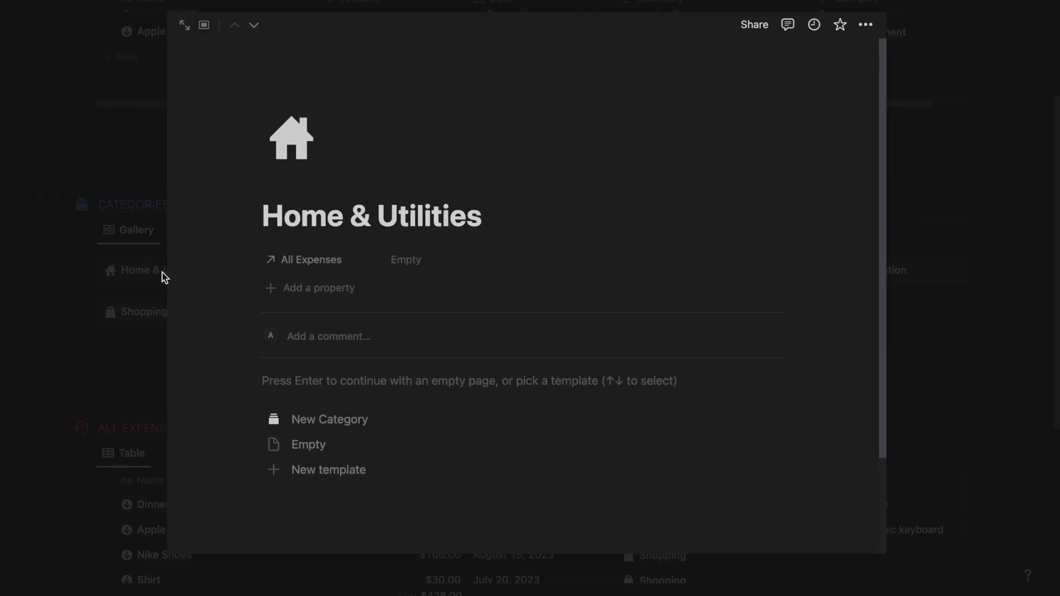
{"action": "left_click", "coordinate": [89, 343]}
{"action": "scroll", "coordinate": [381, 343], "scroll_direction": "down", "scroll_amount": 4}
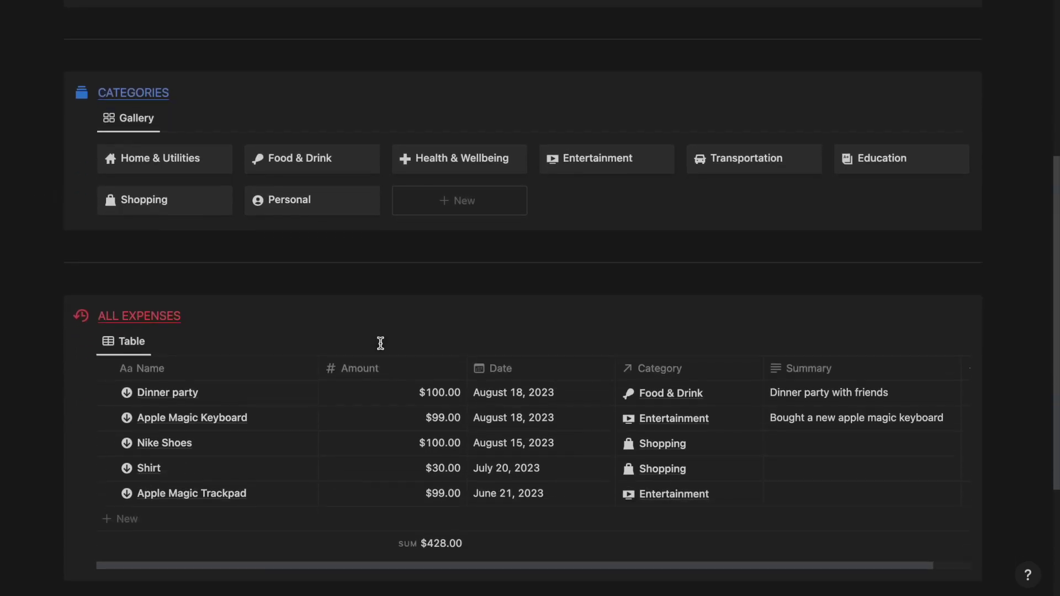
{"action": "left_click", "coordinate": [304, 161]}
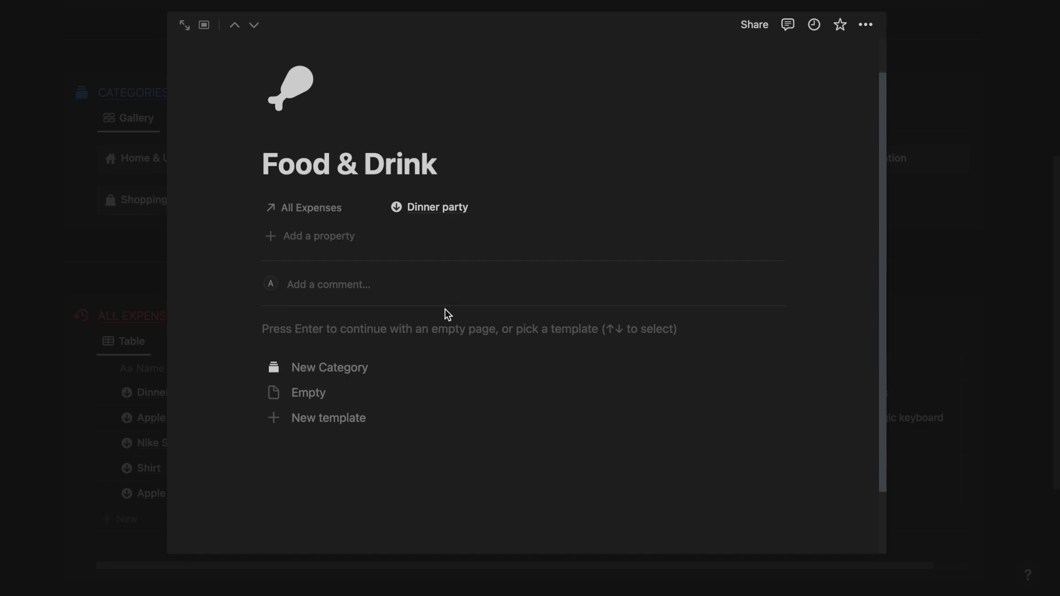
- Add a callout reading EXPENSES and make its text red and underlined
{"action": "key", "text": "Return"}
{"action": "type", "text": "/call"}
{"action": "key", "text": "Return"}
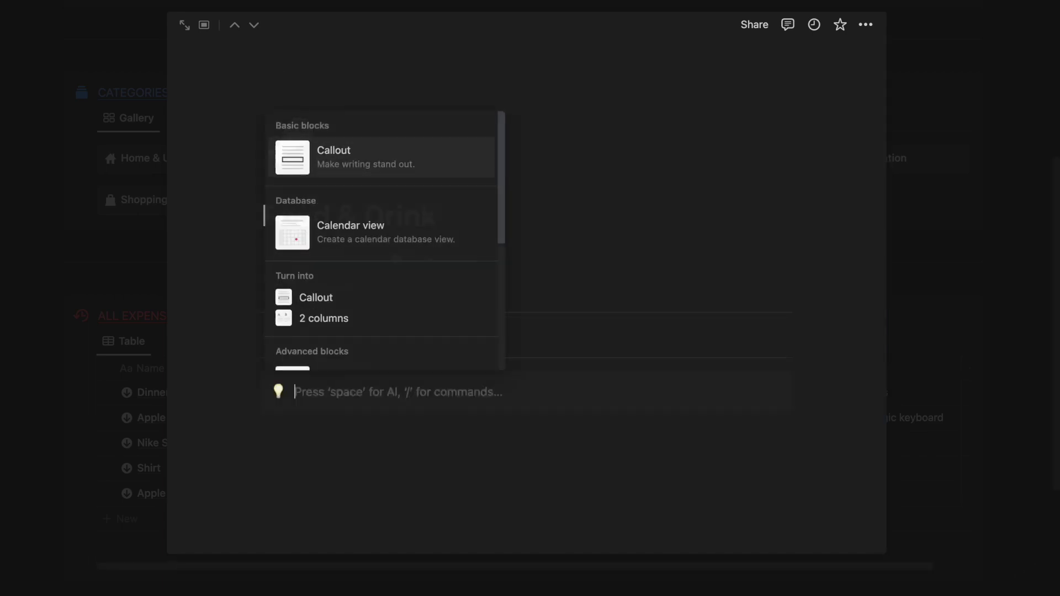
{"action": "type", "text": "EXPENSES"}
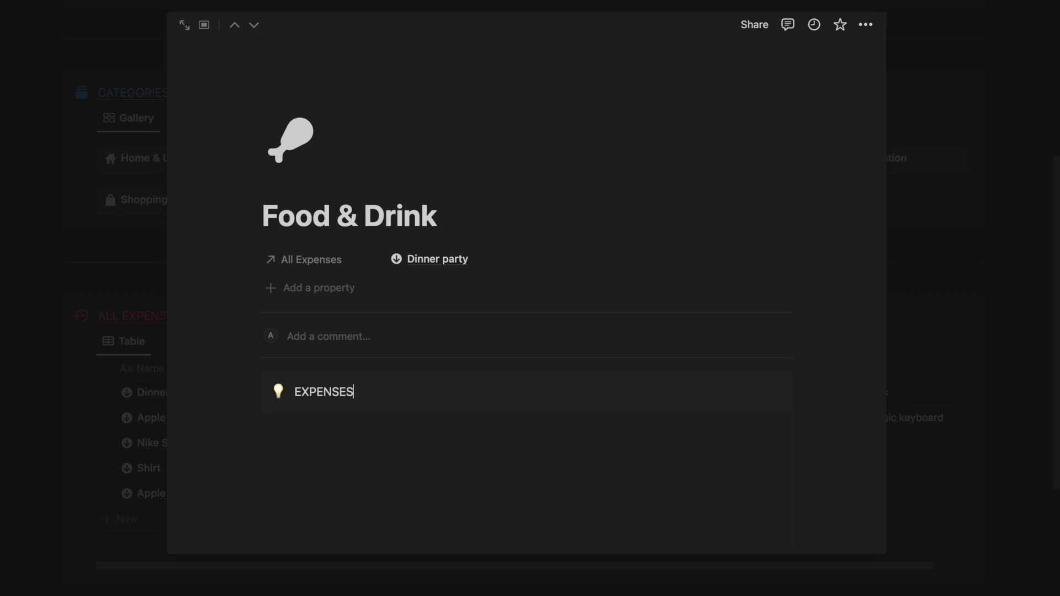
{"action": "double_click", "coordinate": [325, 390]}
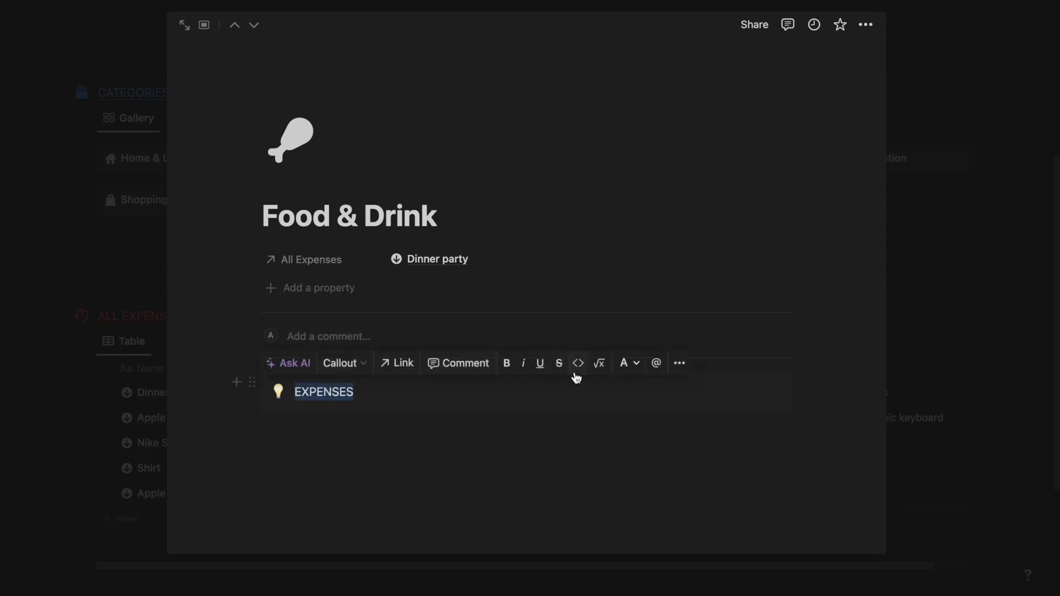
{"action": "left_click", "coordinate": [540, 365]}
{"action": "left_click", "coordinate": [627, 363]}
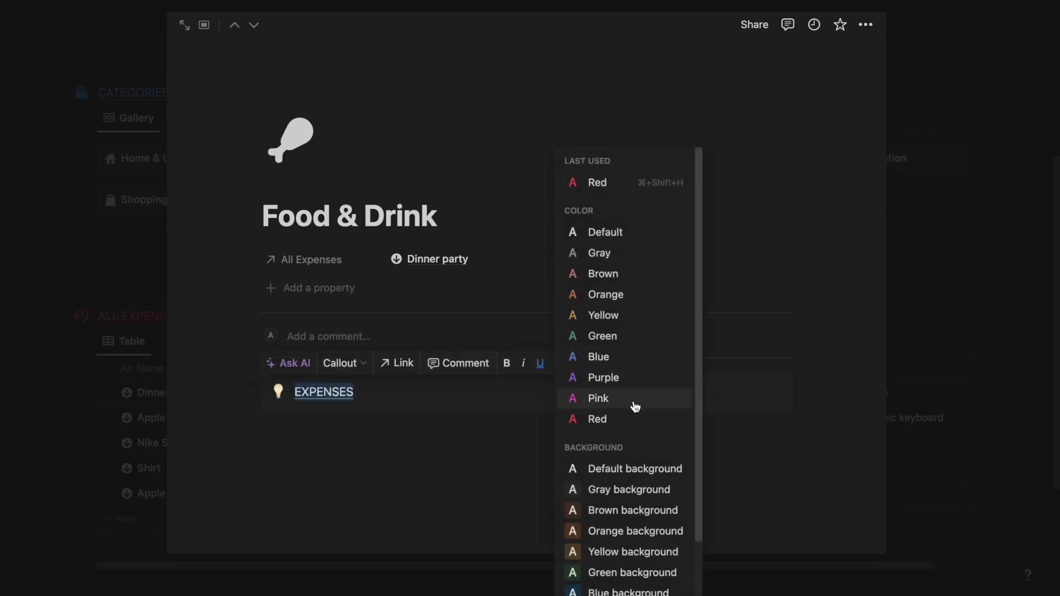
{"action": "left_click", "coordinate": [599, 415]}
- Set the callout's icon to the red down-arrow circle
{"action": "left_click", "coordinate": [278, 393]}
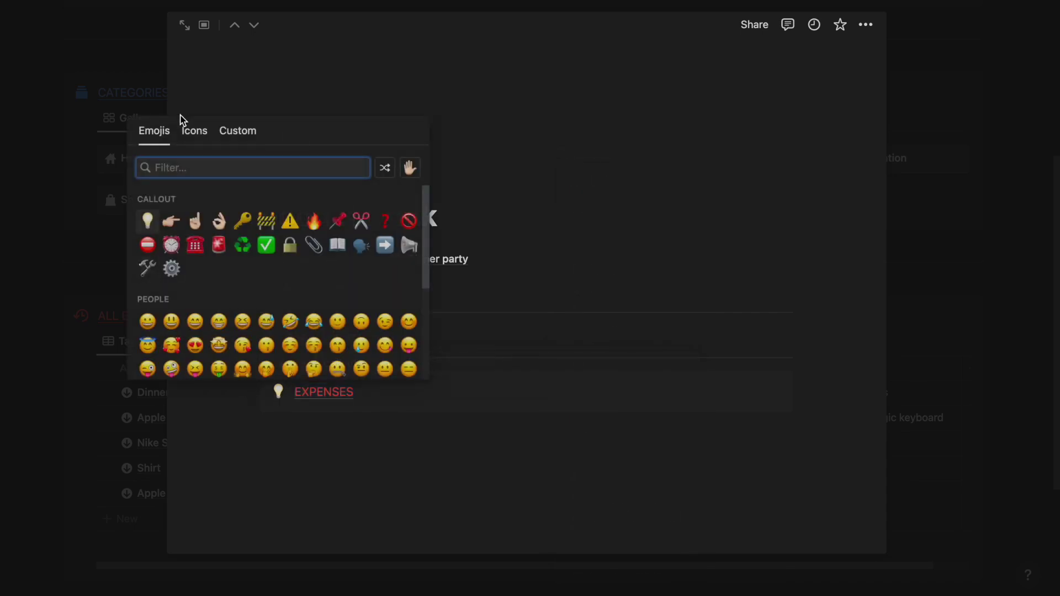
{"action": "left_click", "coordinate": [185, 134]}
{"action": "left_click", "coordinate": [147, 220]}
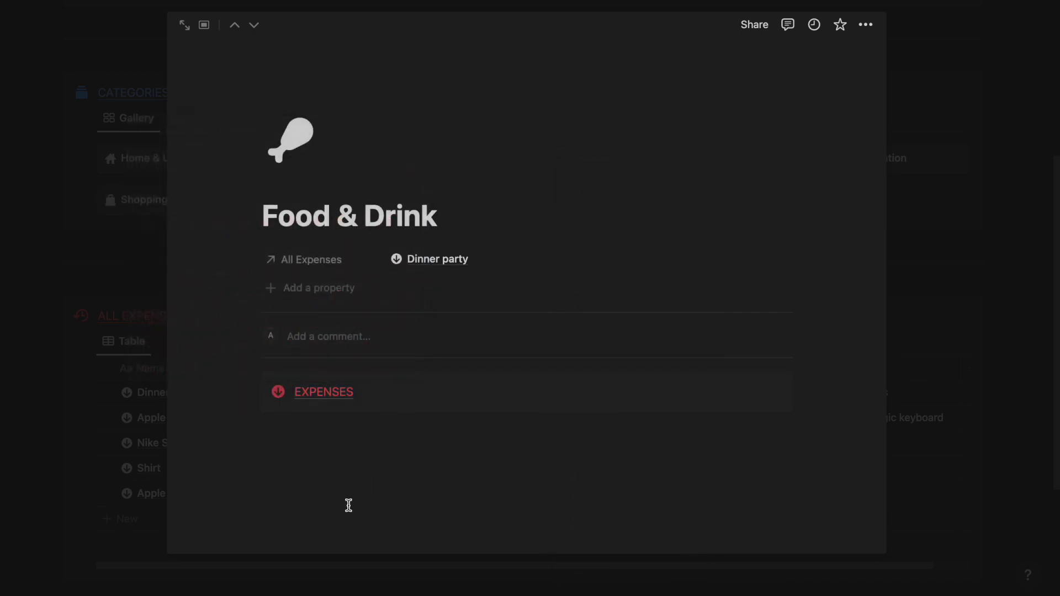
- Insert a linked All Expenses table view and move it inside the EXPENSES callout
{"action": "type", "text": "/linked"}
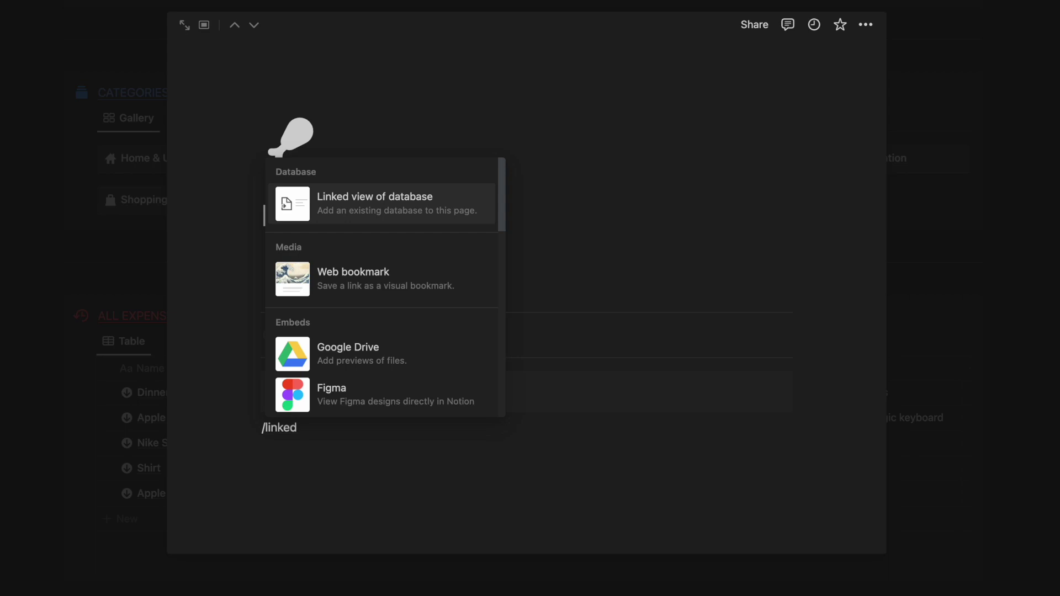
{"action": "key", "text": "Return"}
{"action": "left_click", "coordinate": [715, 383]}
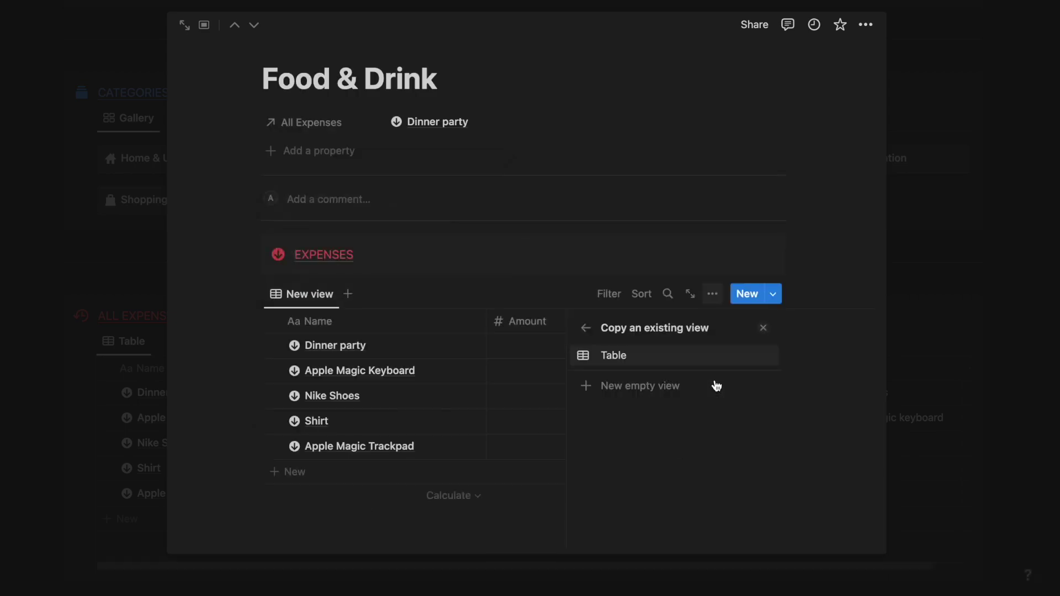
{"action": "left_click", "coordinate": [635, 355]}
{"action": "left_click", "coordinate": [766, 330]}
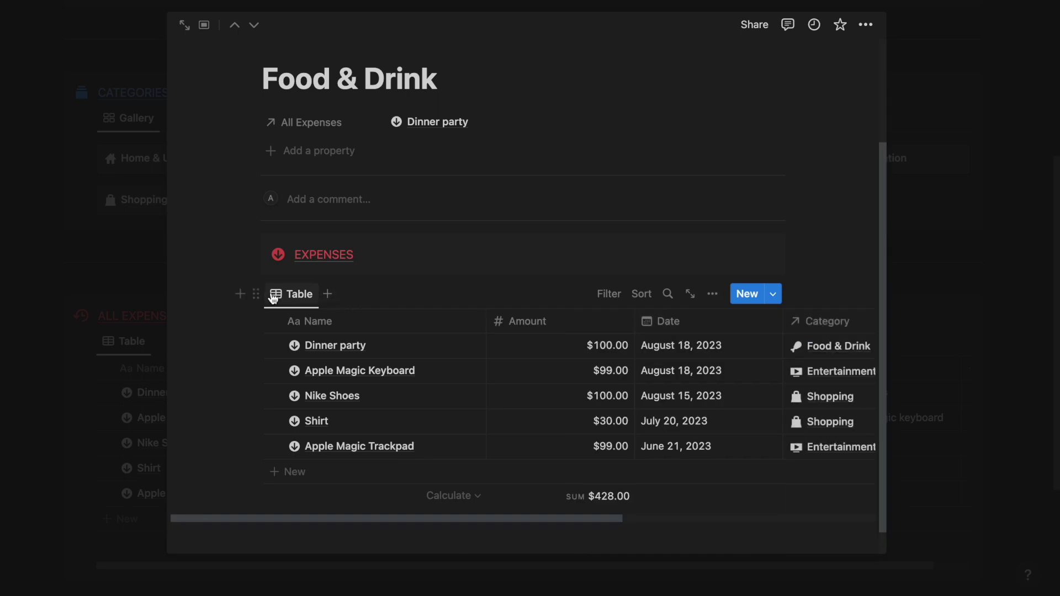
{"action": "left_click_drag", "start_coordinate": [254, 294], "coordinate": [293, 265]}
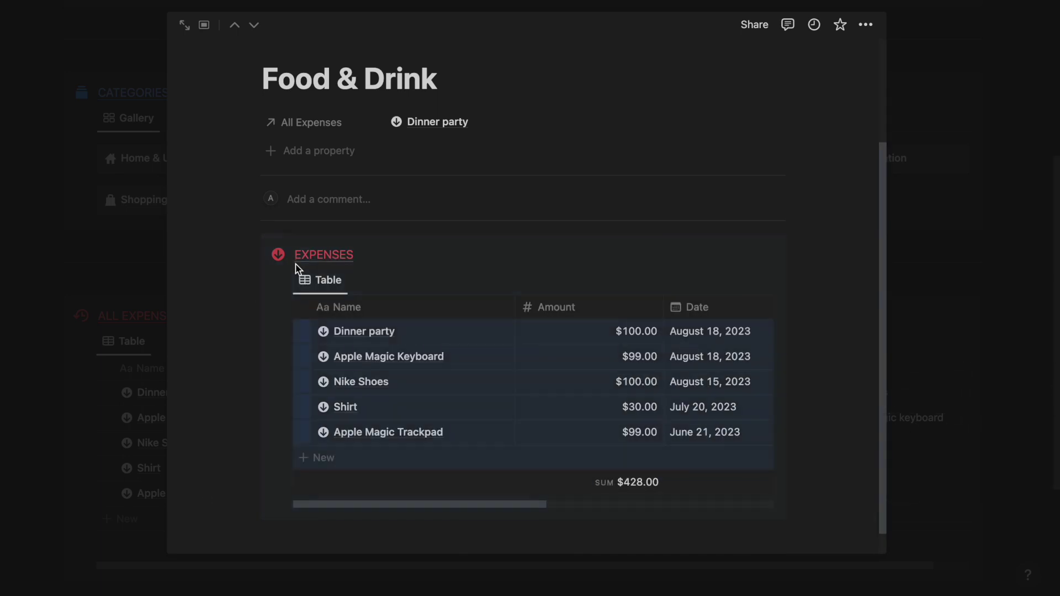
- Filter the table to Category Food & Drink, showing $100.00, then close the page
{"action": "scroll", "coordinate": [611, 374], "scroll_direction": "right", "scroll_amount": 5}
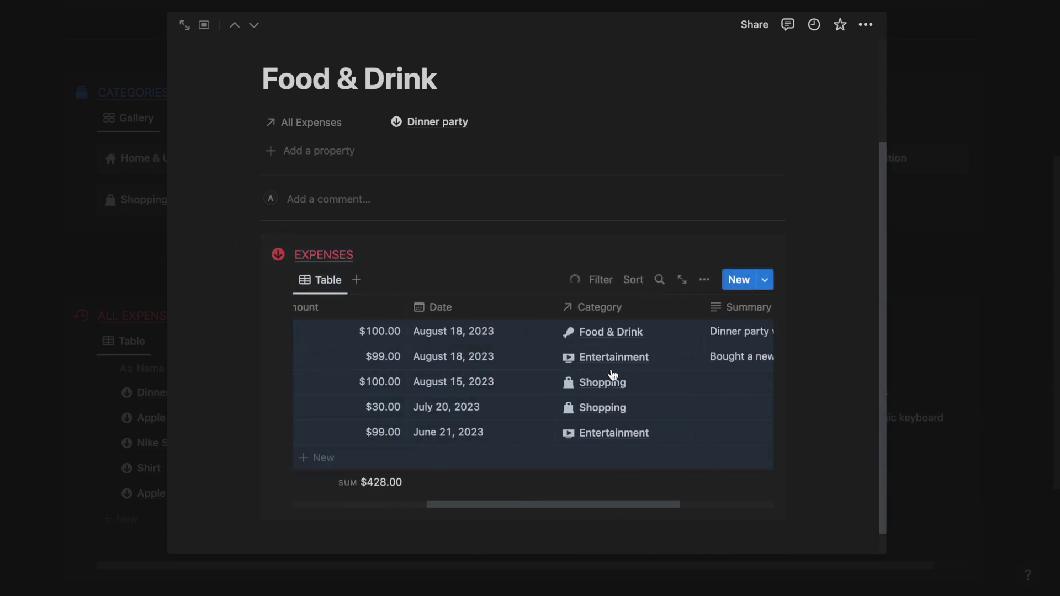
{"action": "left_click", "coordinate": [608, 284]}
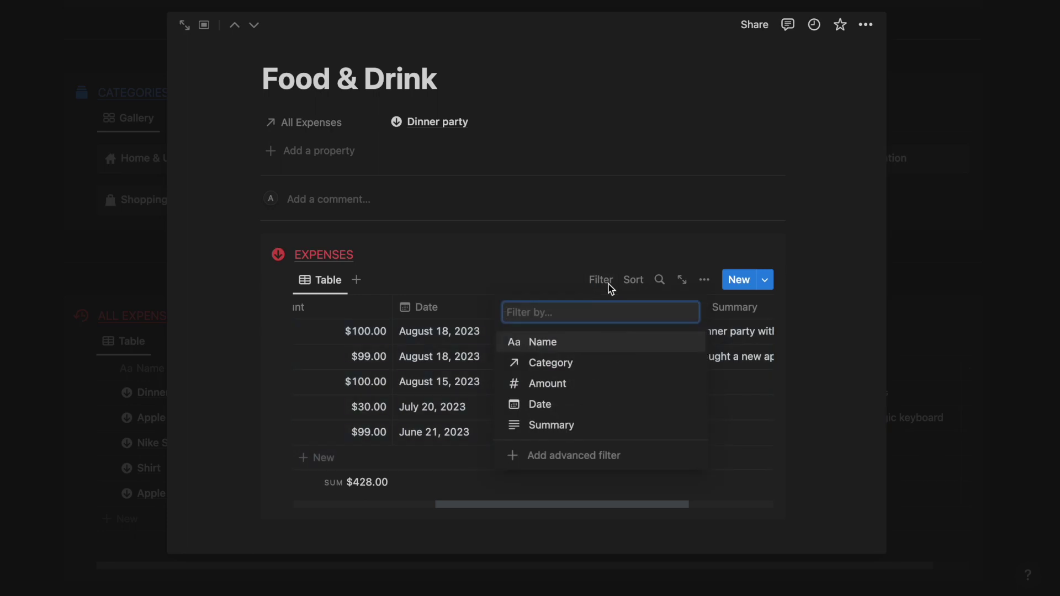
{"action": "left_click", "coordinate": [568, 365]}
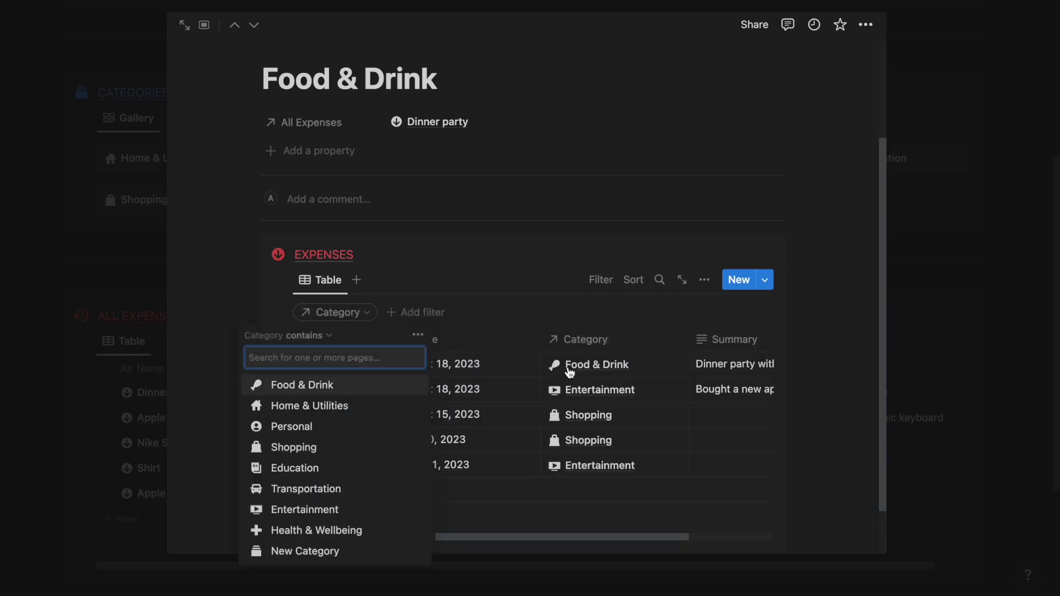
{"action": "left_click", "coordinate": [322, 386]}
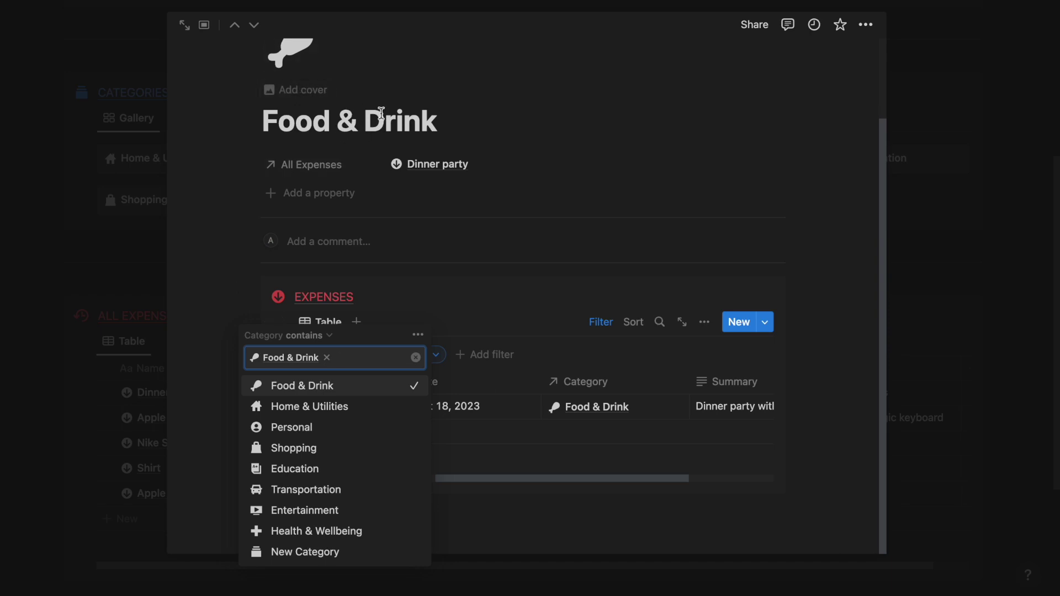
{"action": "left_click", "coordinate": [218, 313]}
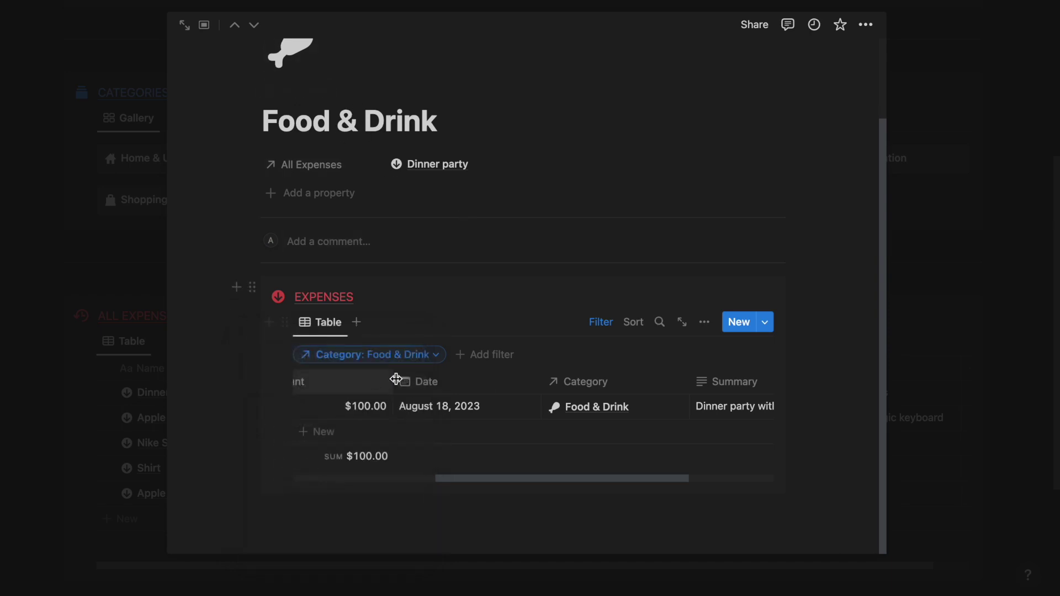
{"action": "scroll", "coordinate": [415, 383], "scroll_direction": "left", "scroll_amount": 5}
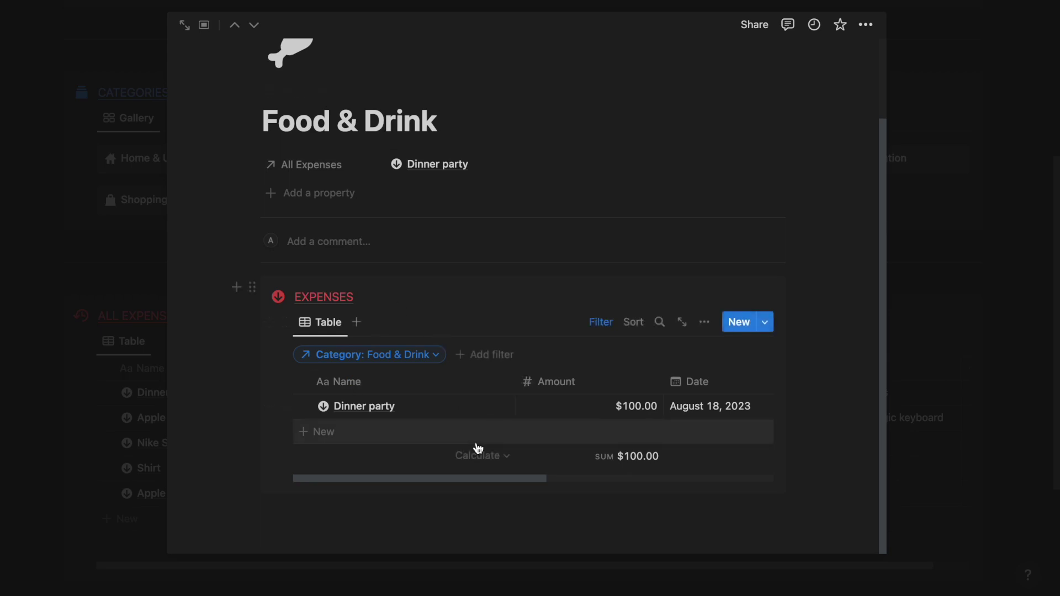
{"action": "scroll", "coordinate": [535, 462], "scroll_direction": "right", "scroll_amount": 5}
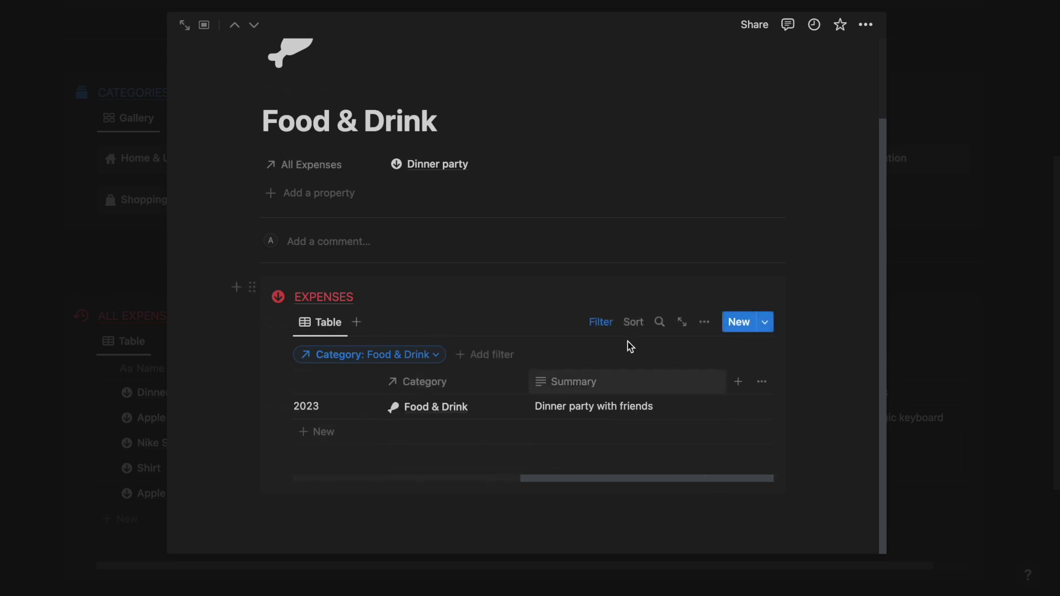
{"action": "left_click", "coordinate": [929, 239]}
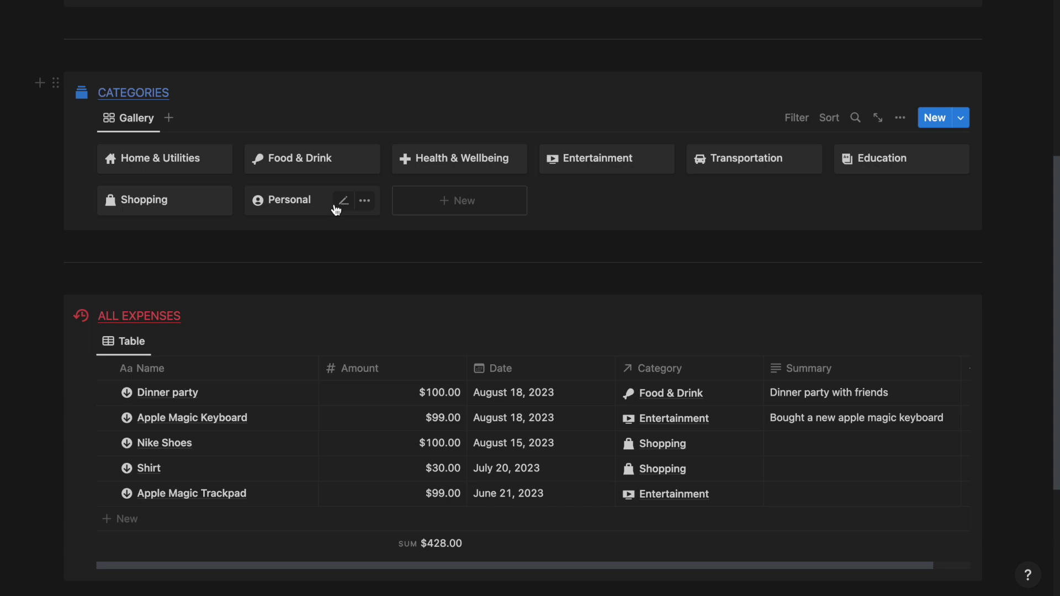
{"action": "scroll", "coordinate": [355, 251], "scroll_direction": "down", "scroll_amount": 4}
{"action": "scroll", "coordinate": [355, 253], "scroll_direction": "up", "scroll_amount": 10}
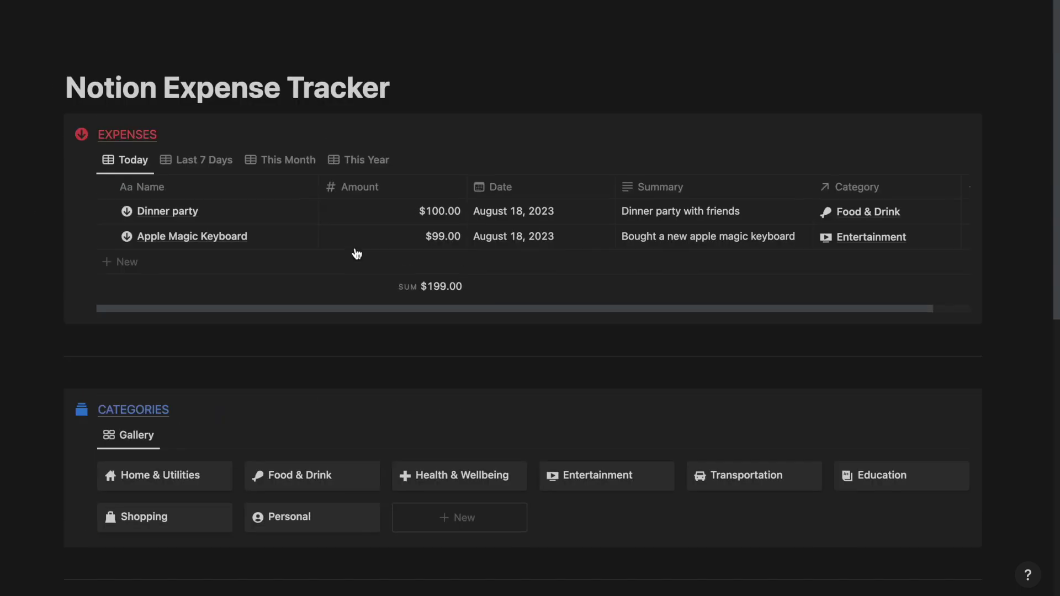